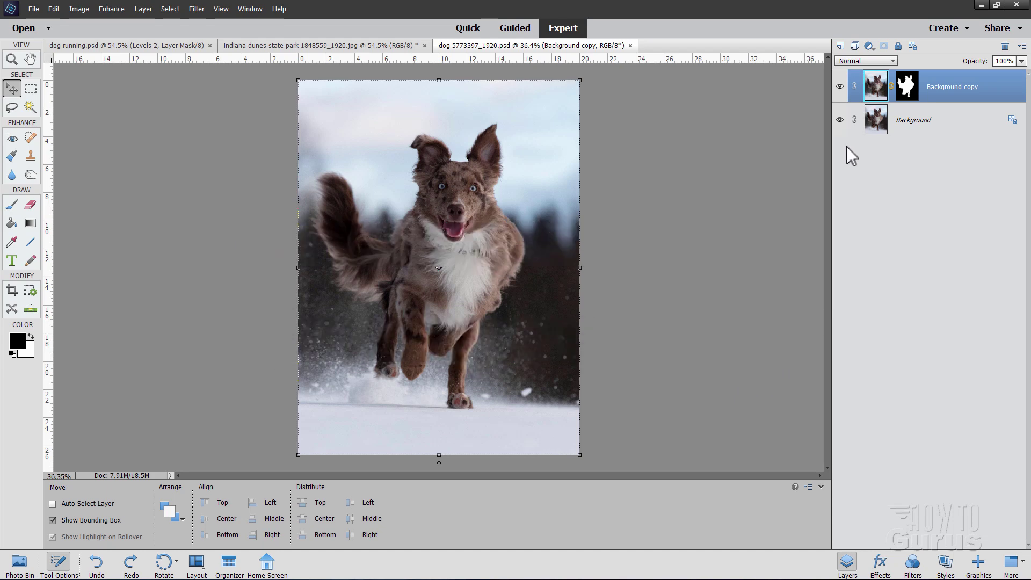
# Hide and re-show the snowy Background, compare the dog running.psd and cut-out dog documents, and return to the dunes photo.
pyautogui.click(841, 120)
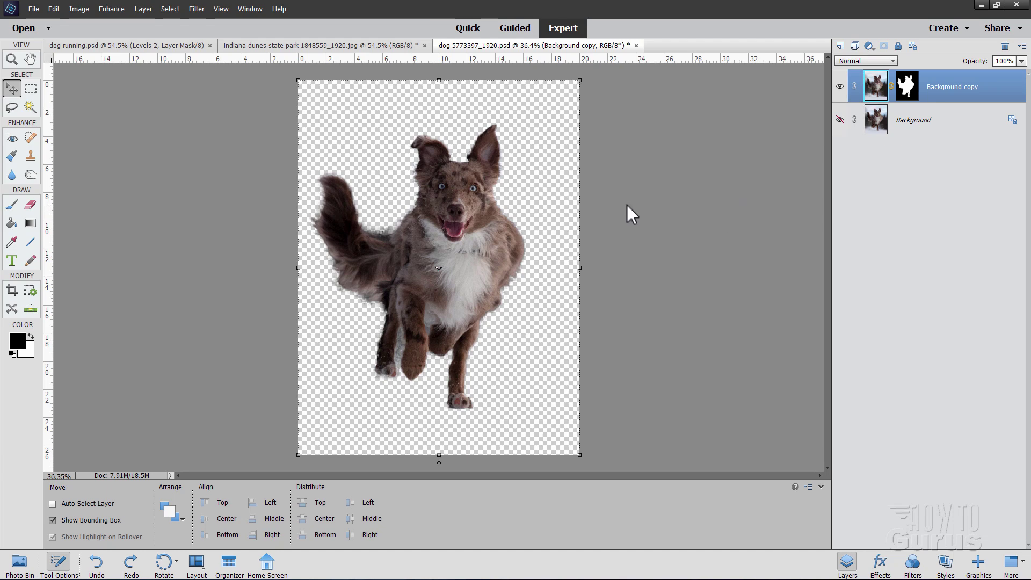
pyautogui.click(347, 47)
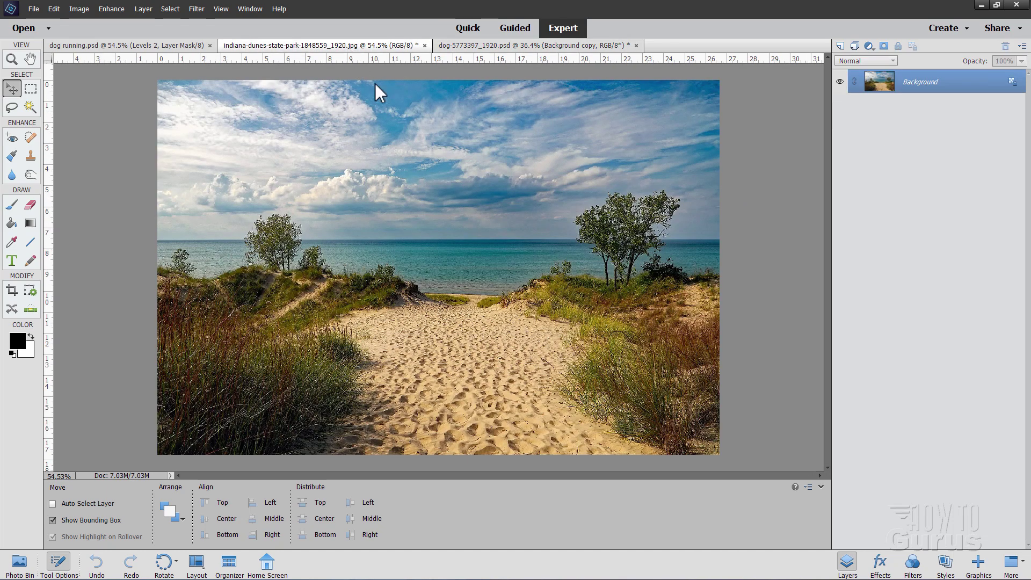
pyautogui.click(178, 46)
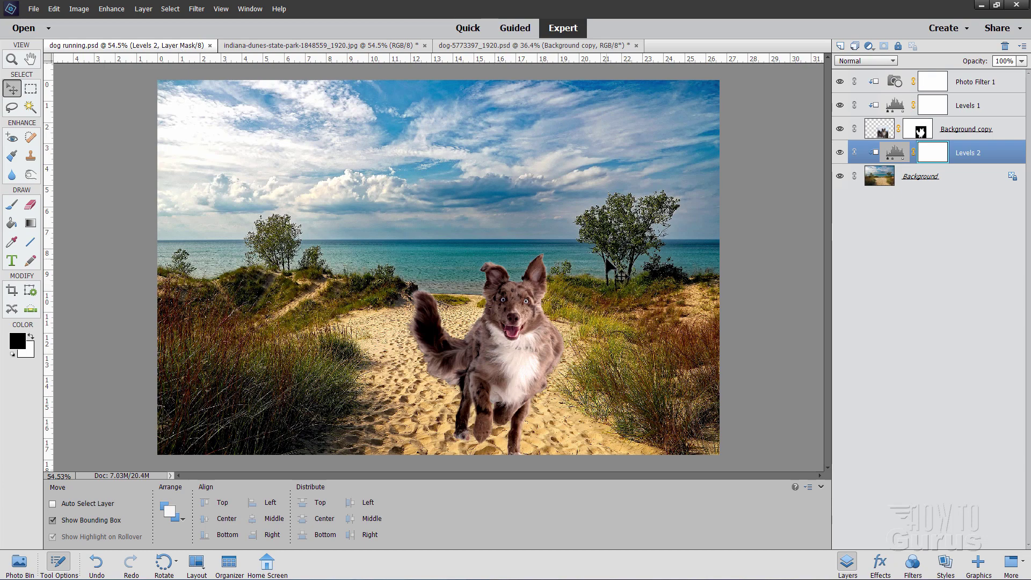
pyautogui.click(537, 46)
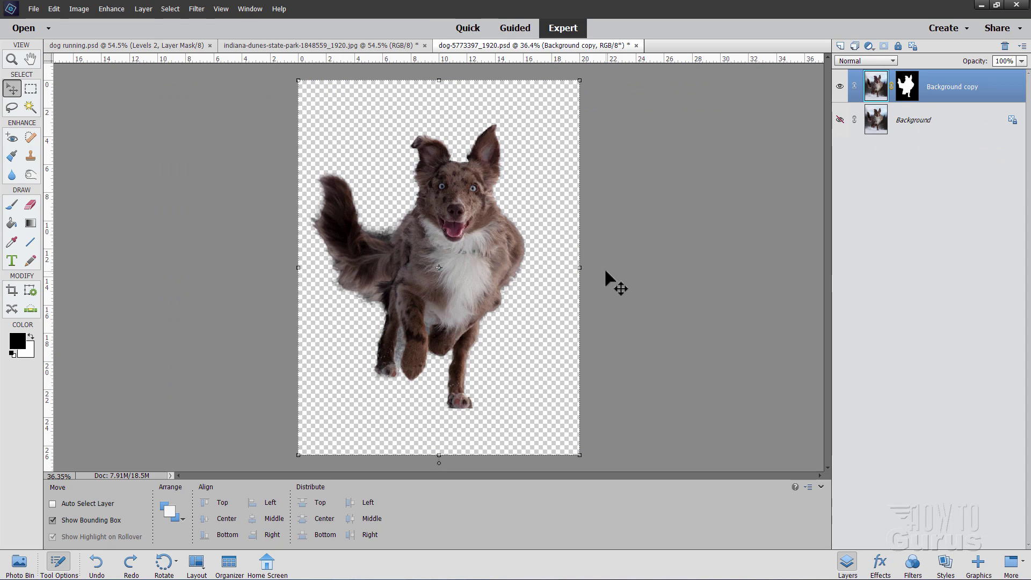
pyautogui.click(840, 119)
pyautogui.click(347, 46)
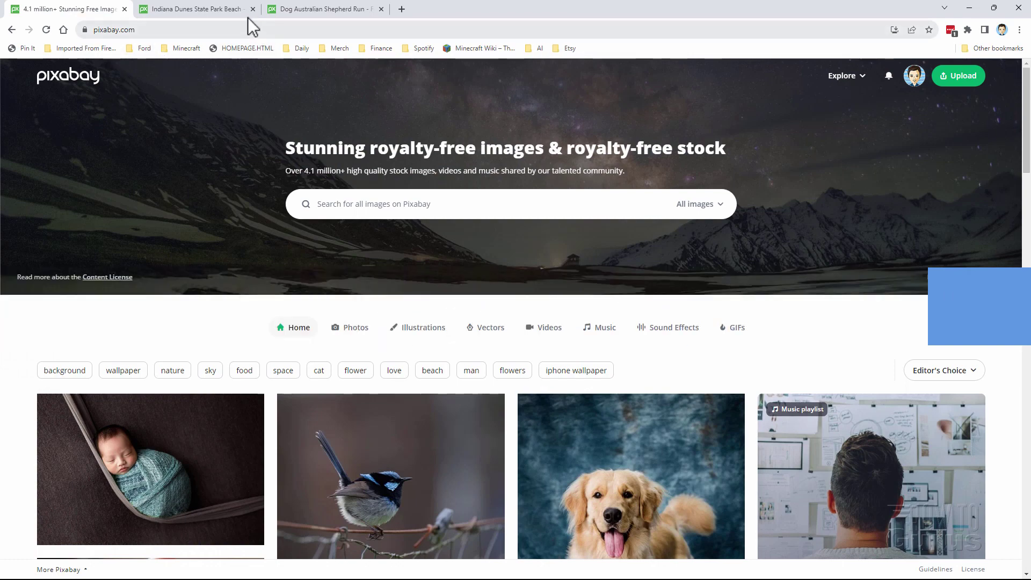
# Download the Indiana Dunes beach photo from Pixabay at 1280×853.
pyautogui.click(232, 12)
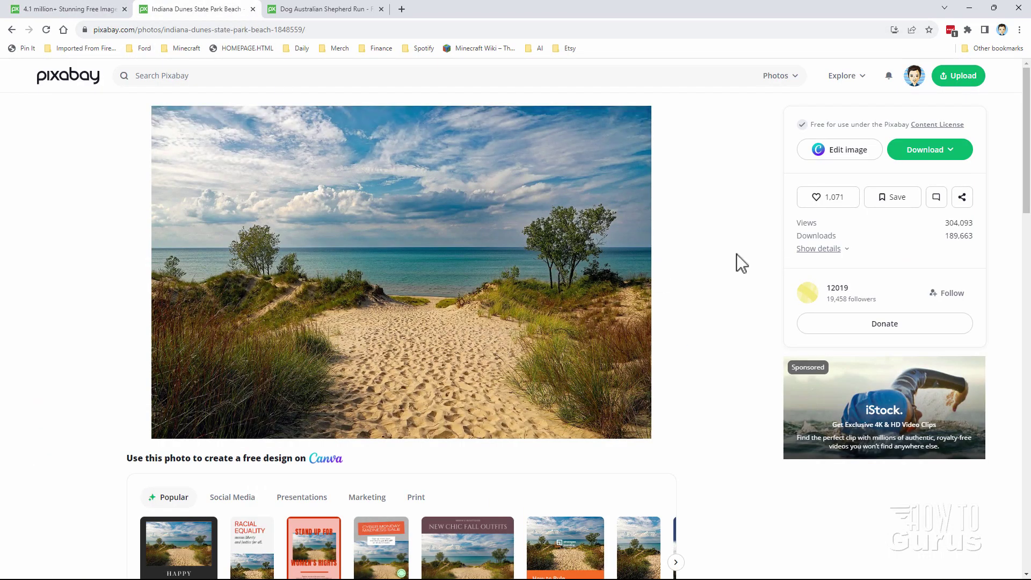
pyautogui.click(374, 35)
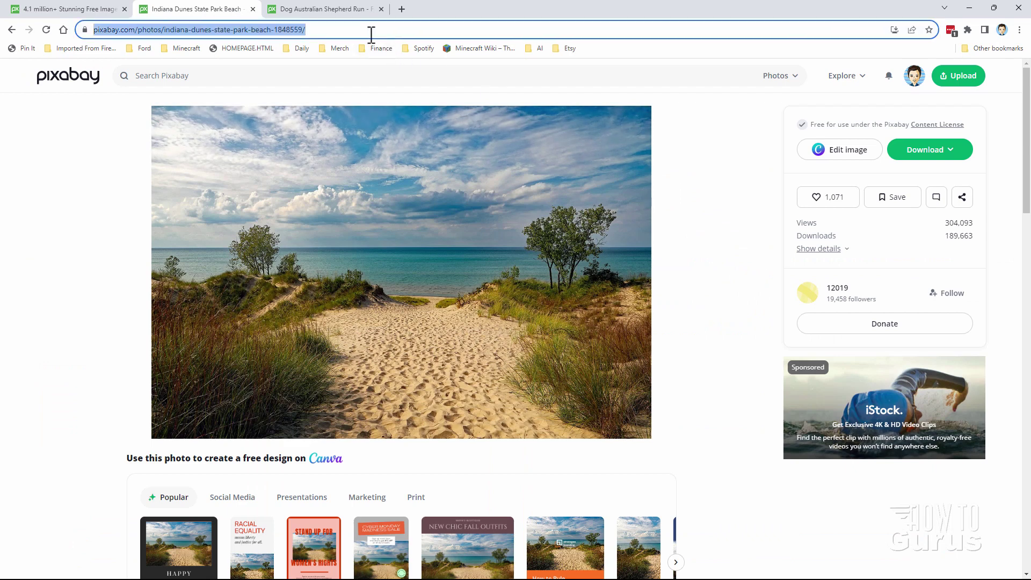
pyautogui.click(692, 231)
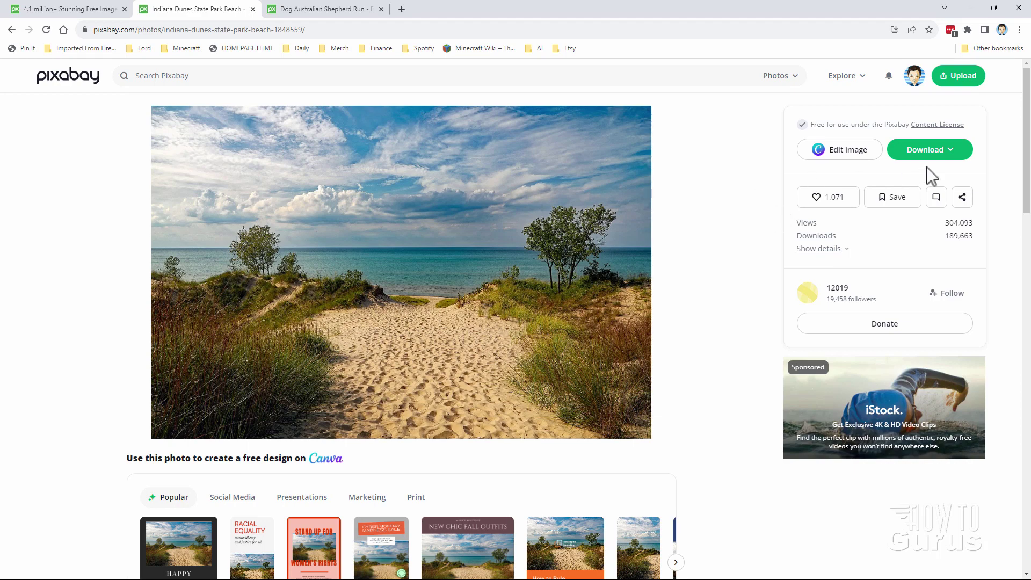
pyautogui.click(928, 153)
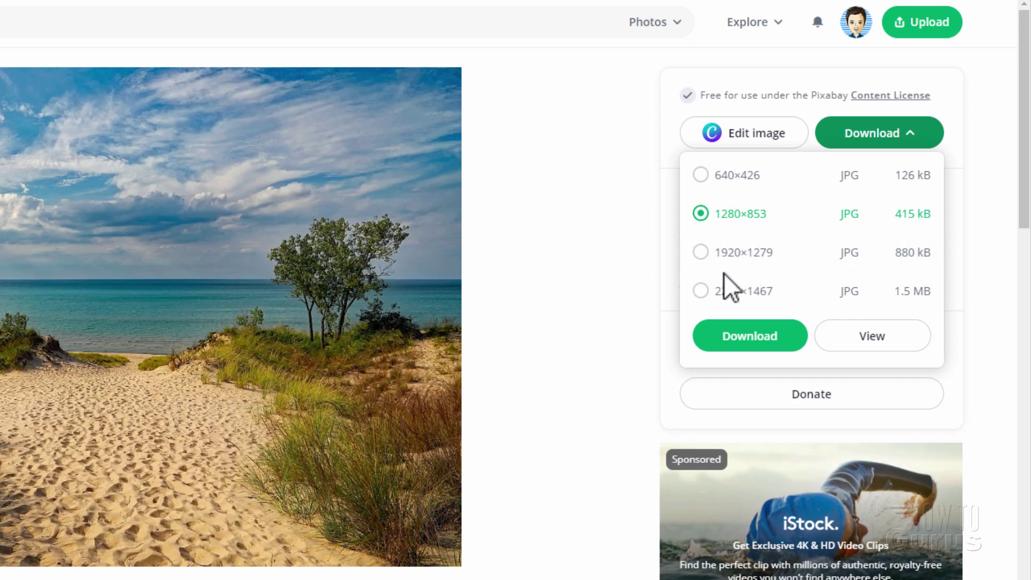
pyautogui.click(750, 338)
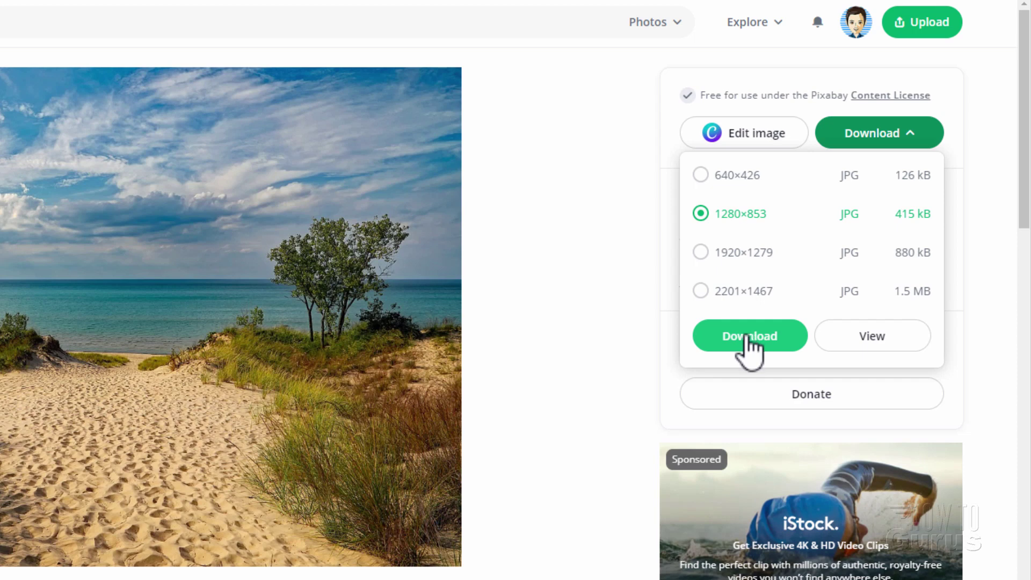
# Show the Pixabay download size options for the running dog photo.
pyautogui.click(501, 305)
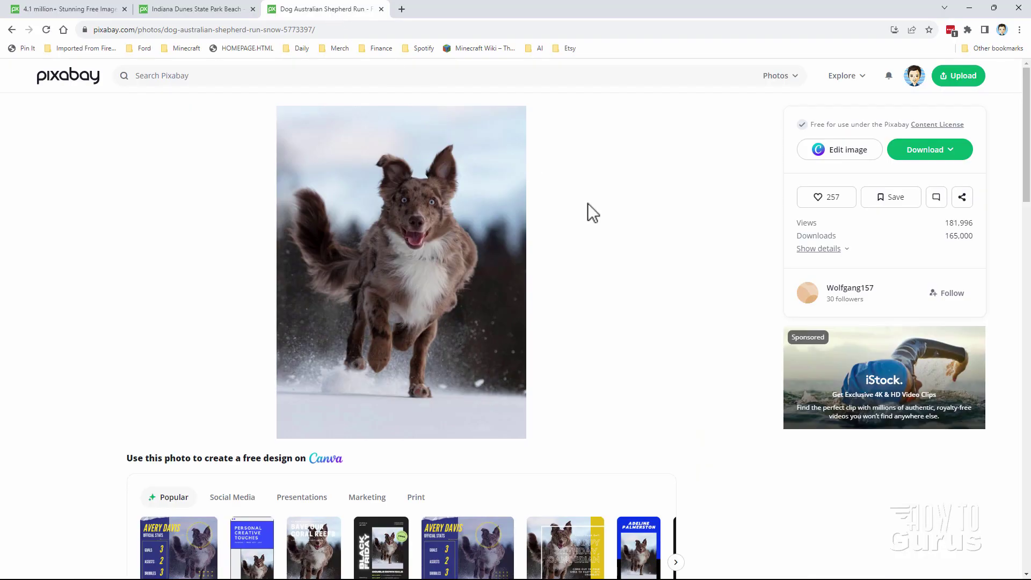
pyautogui.click(352, 35)
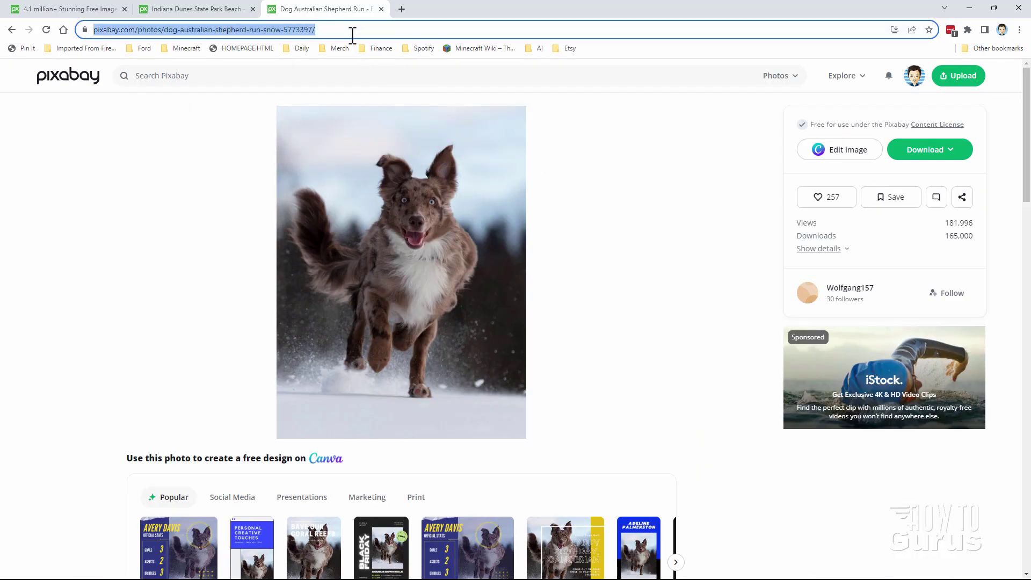
pyautogui.click(930, 149)
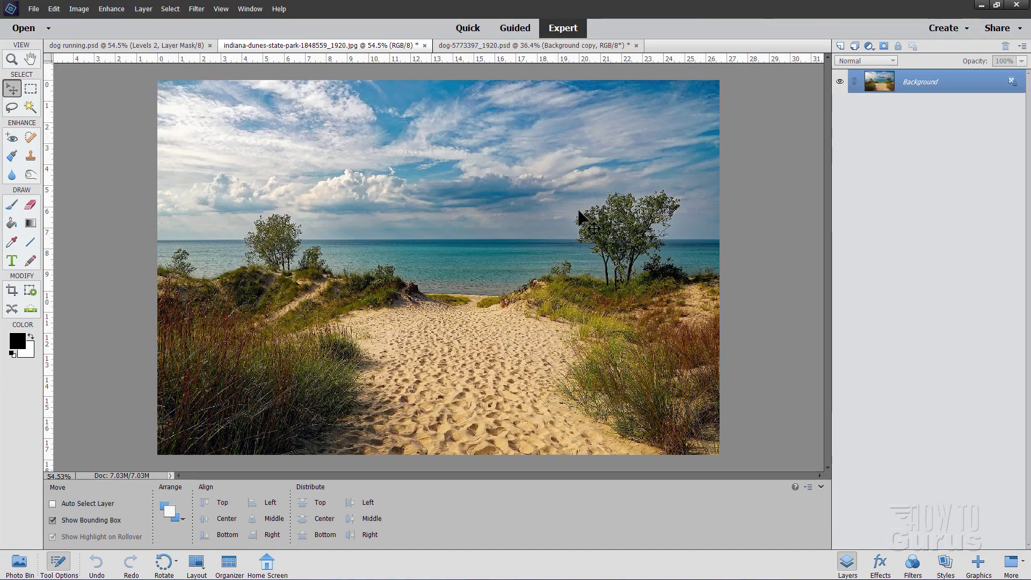
# Start opening dog-5773397_1920.jpg from disk, then cancel.
pyautogui.click(33, 9)
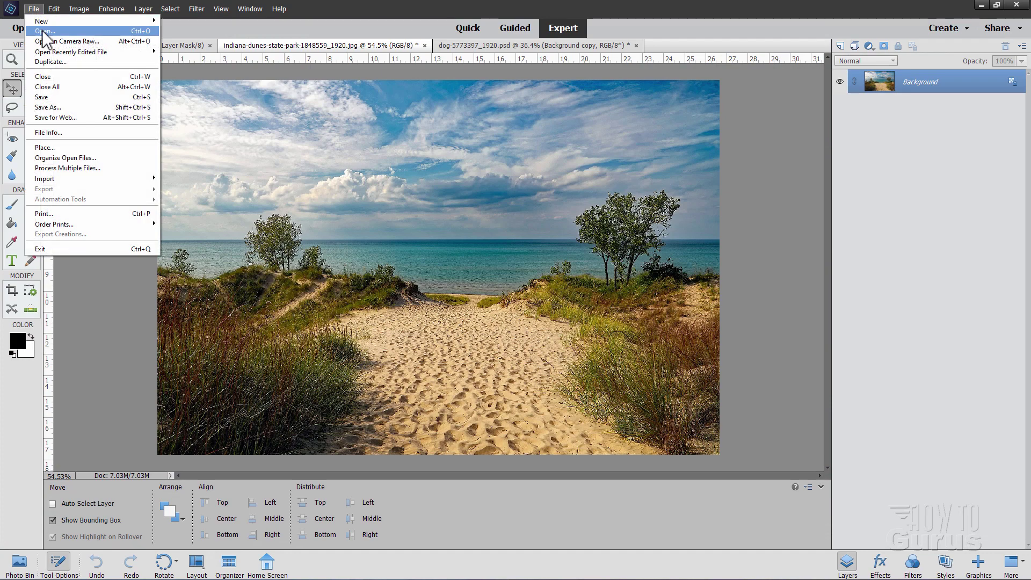
pyautogui.click(44, 31)
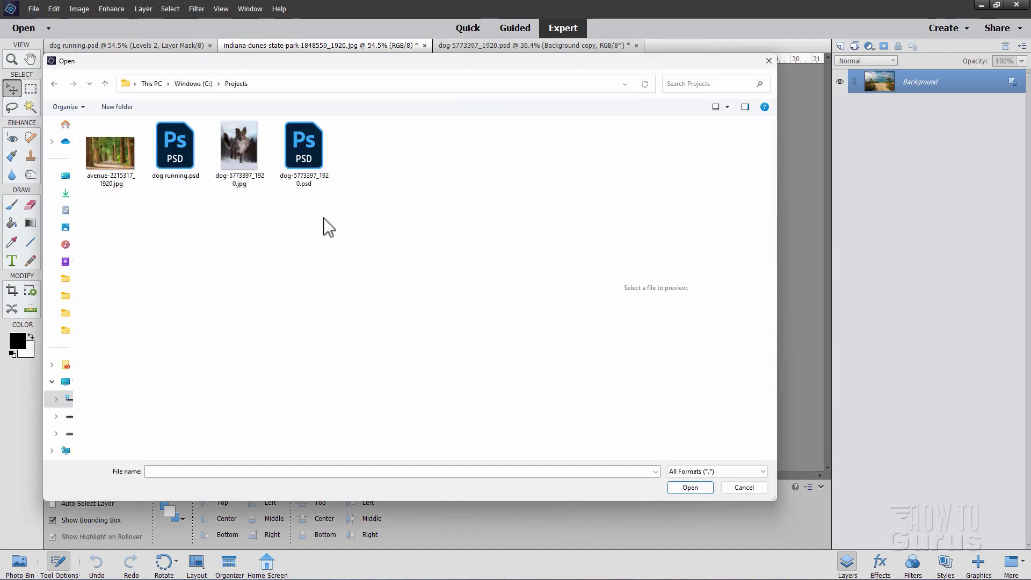
pyautogui.click(260, 184)
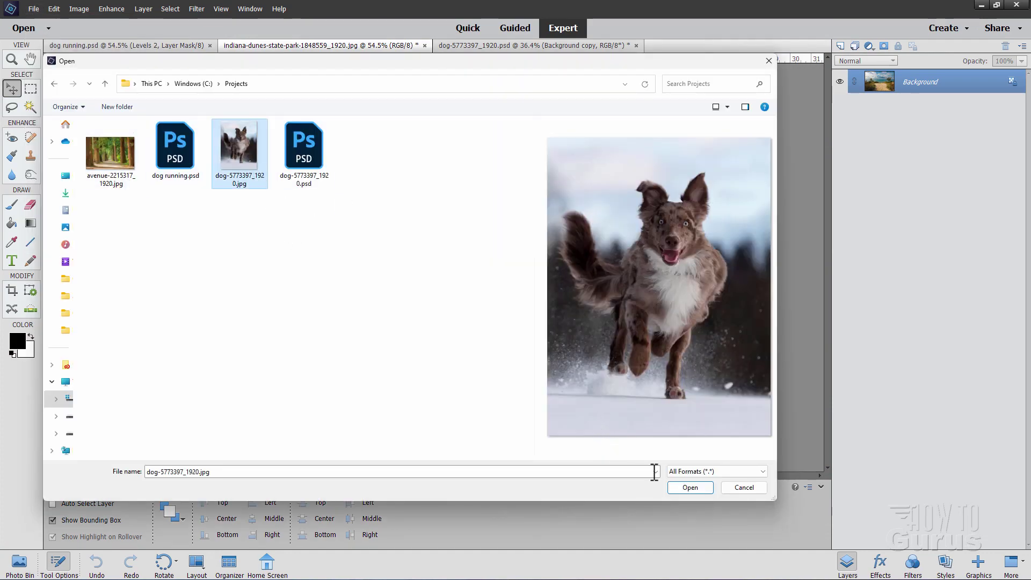
pyautogui.click(744, 490)
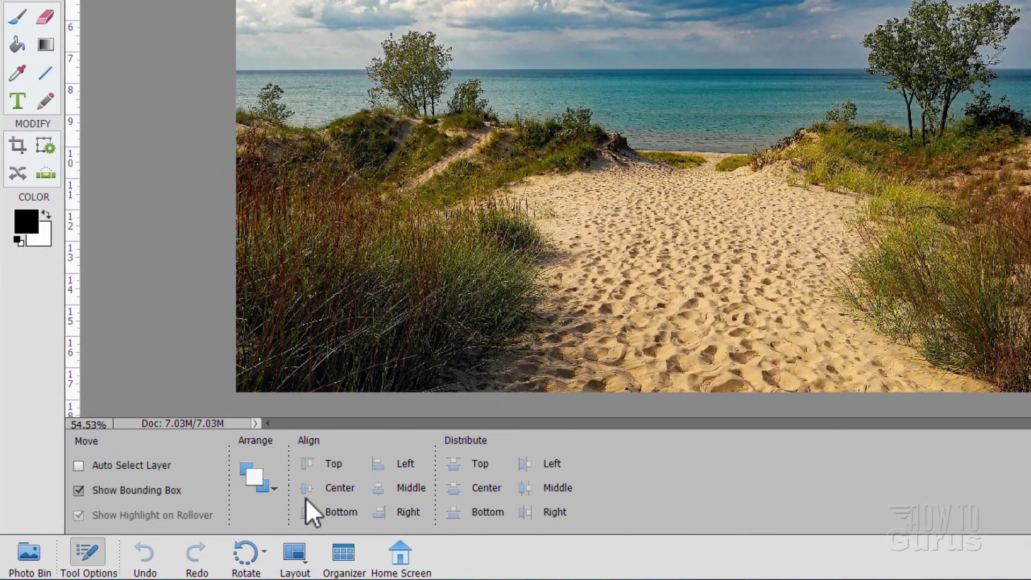
# Show the Photo Bin, close dog running.psd, and switch to the dog-5773397 psd document.
pyautogui.click(30, 550)
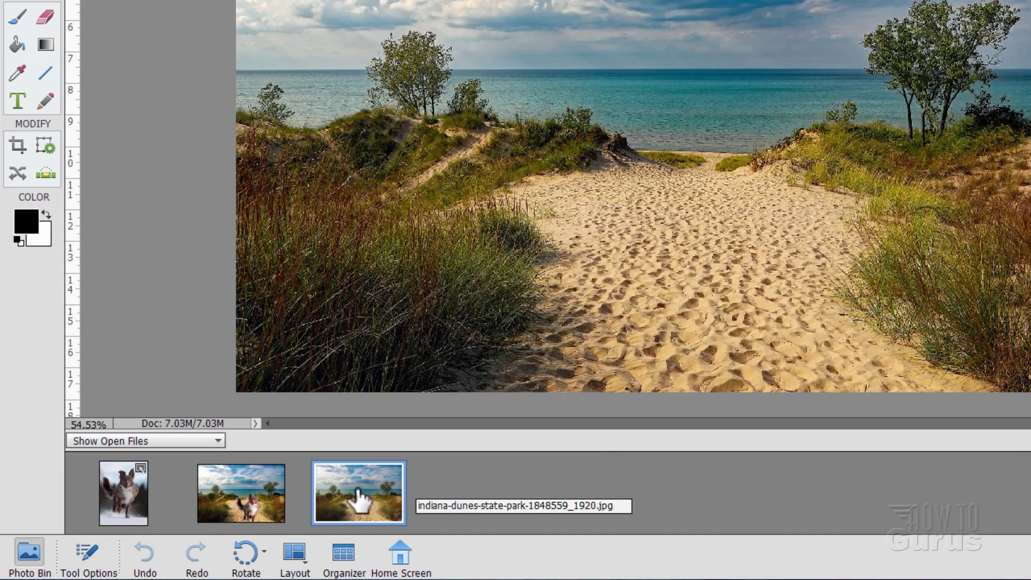
pyautogui.moveTo(223, 497); pyautogui.dragTo(462, 494)
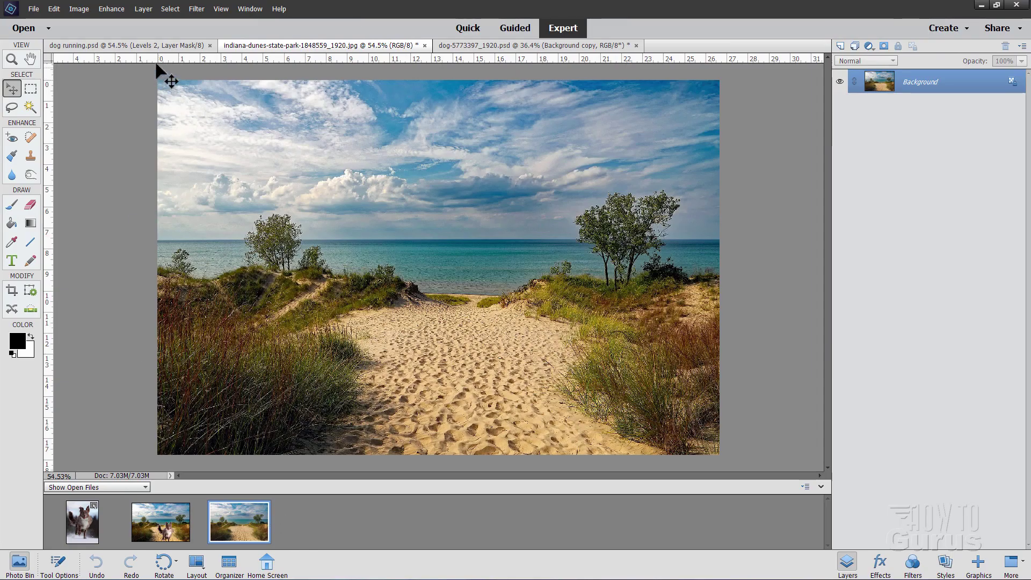
pyautogui.click(147, 44)
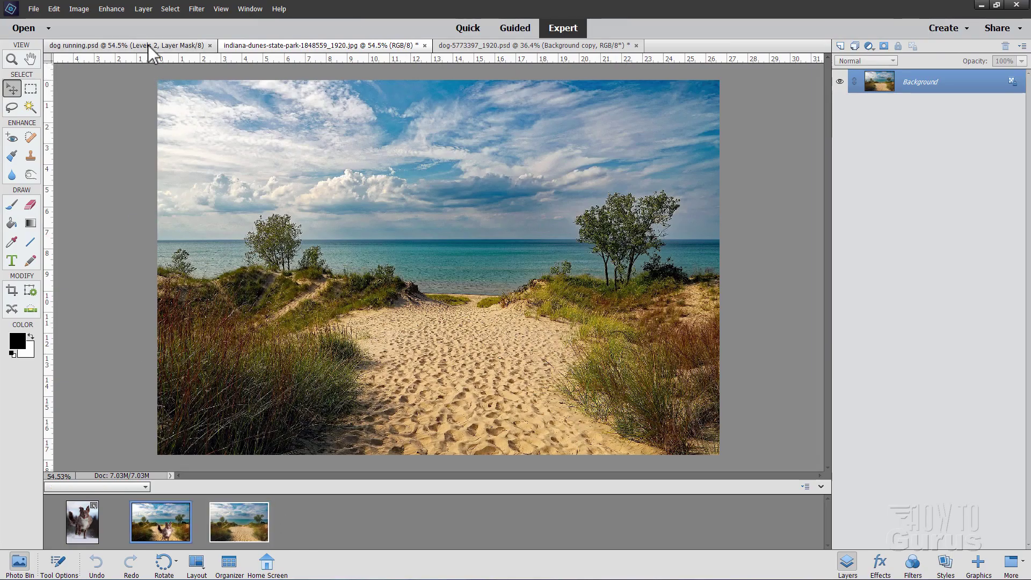
pyautogui.click(209, 45)
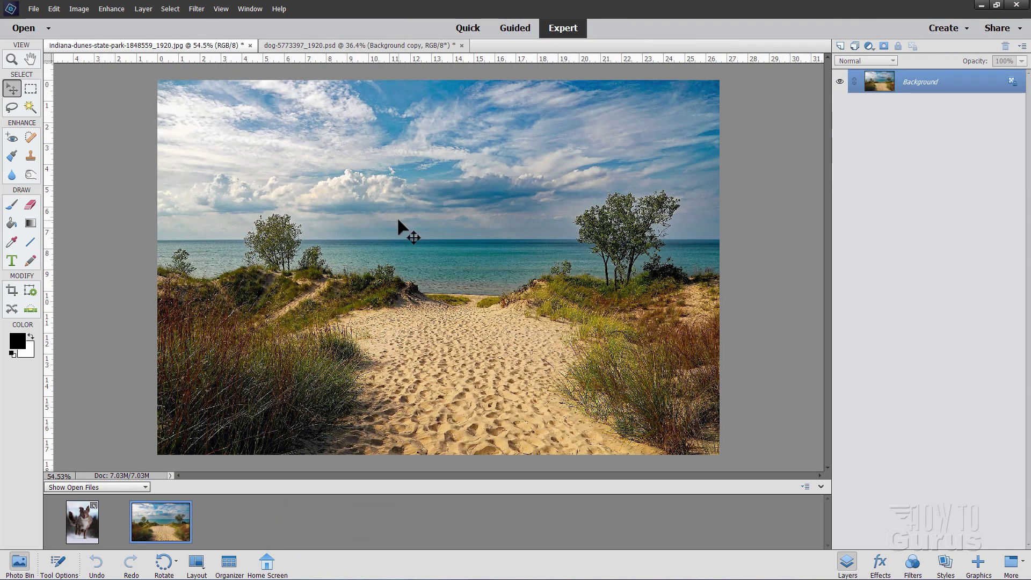
pyautogui.click(381, 47)
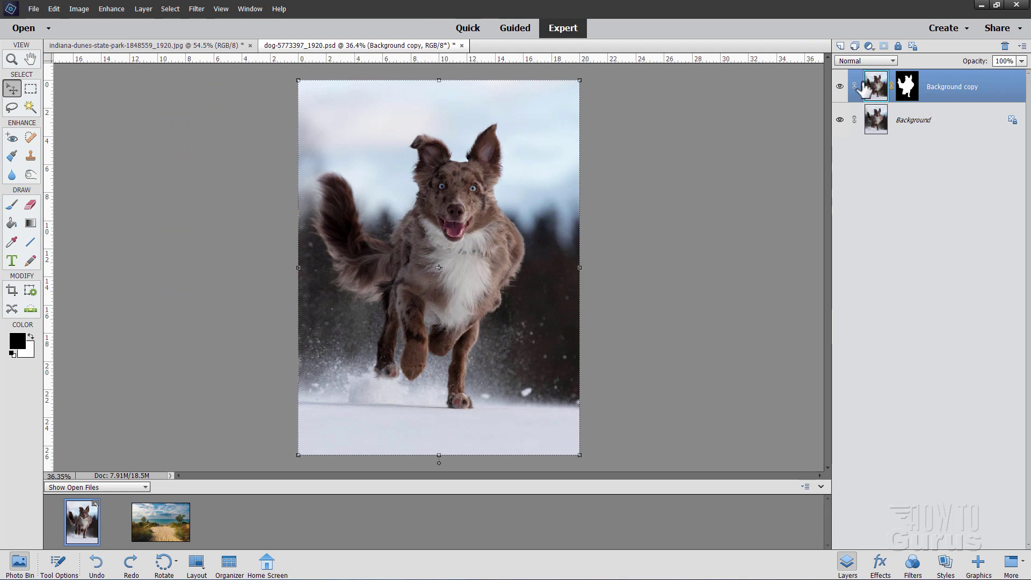
# Apply and discard the Background copy layer's mask, then delete that layer.
pyautogui.click(1005, 46)
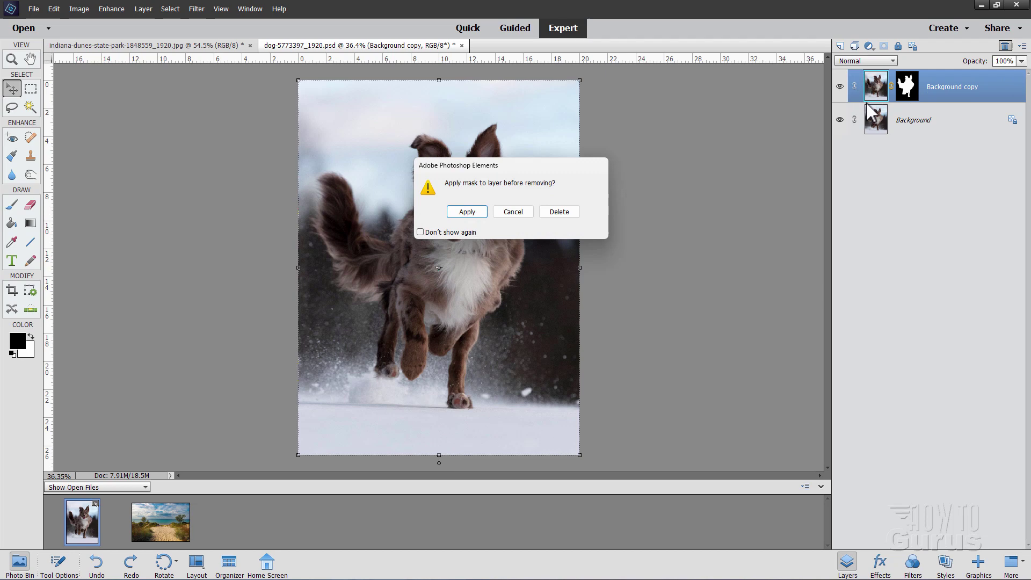
pyautogui.click(464, 211)
pyautogui.click(1005, 46)
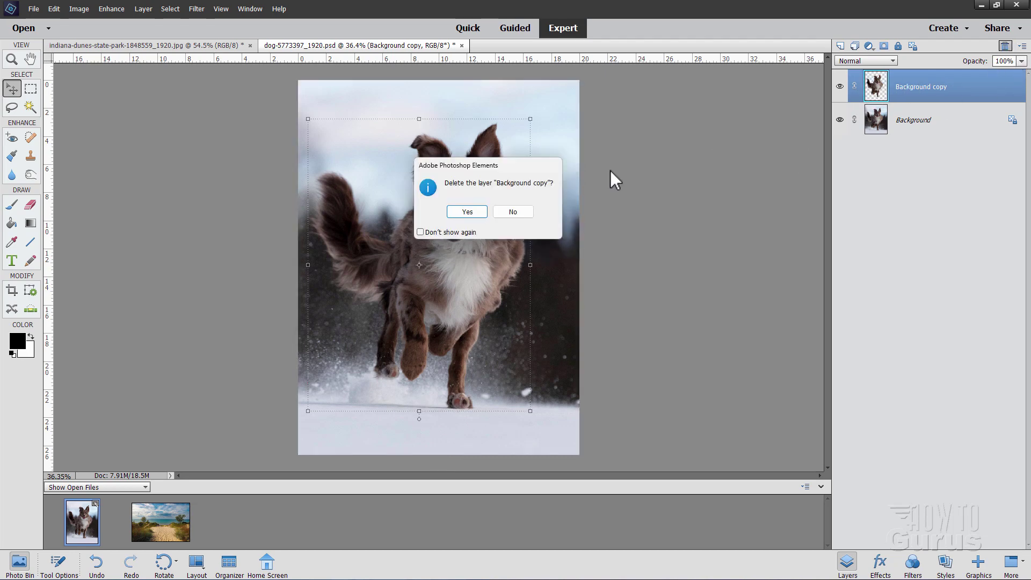
pyautogui.click(460, 213)
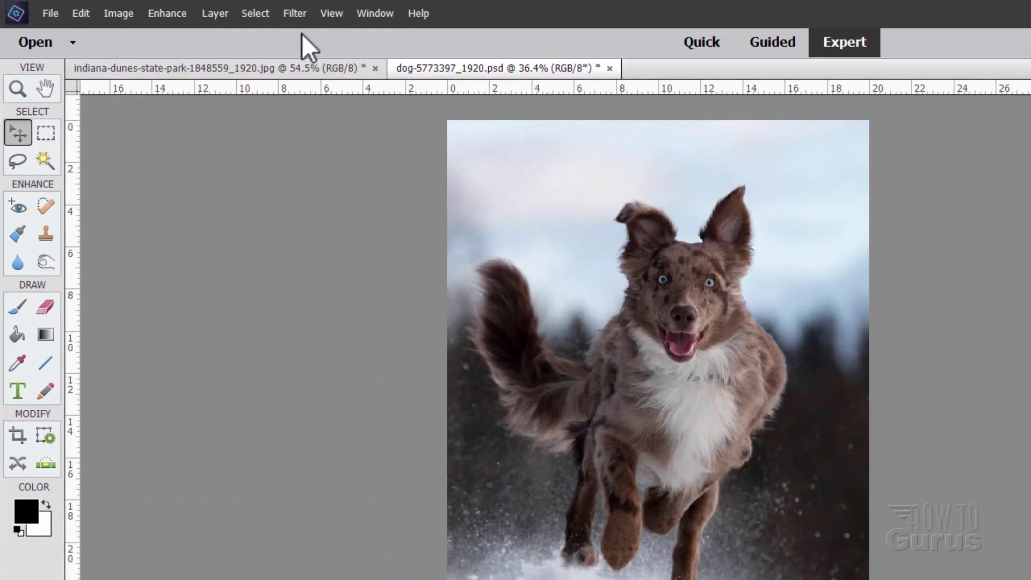
pyautogui.click(171, 9)
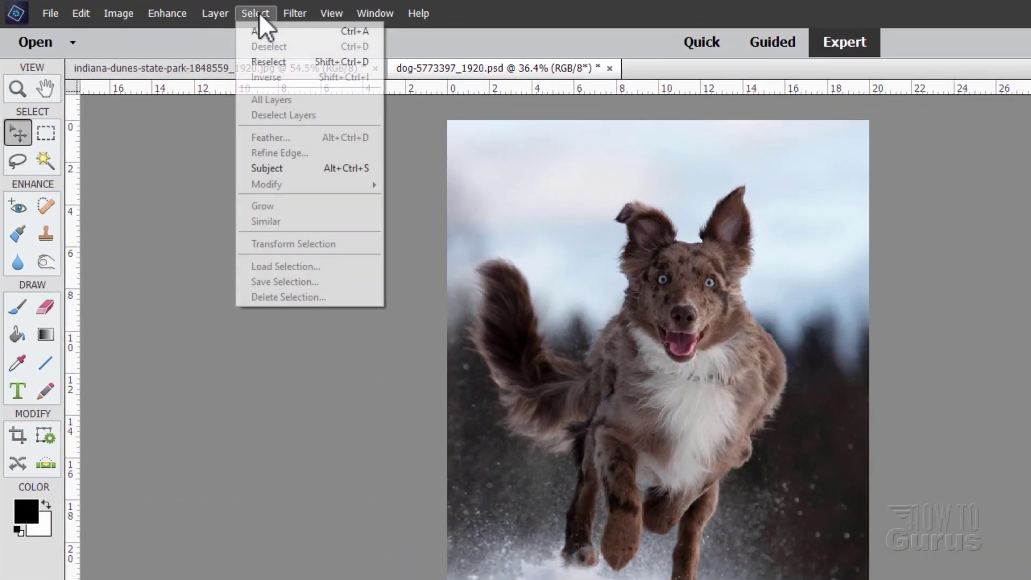
pyautogui.click(291, 168)
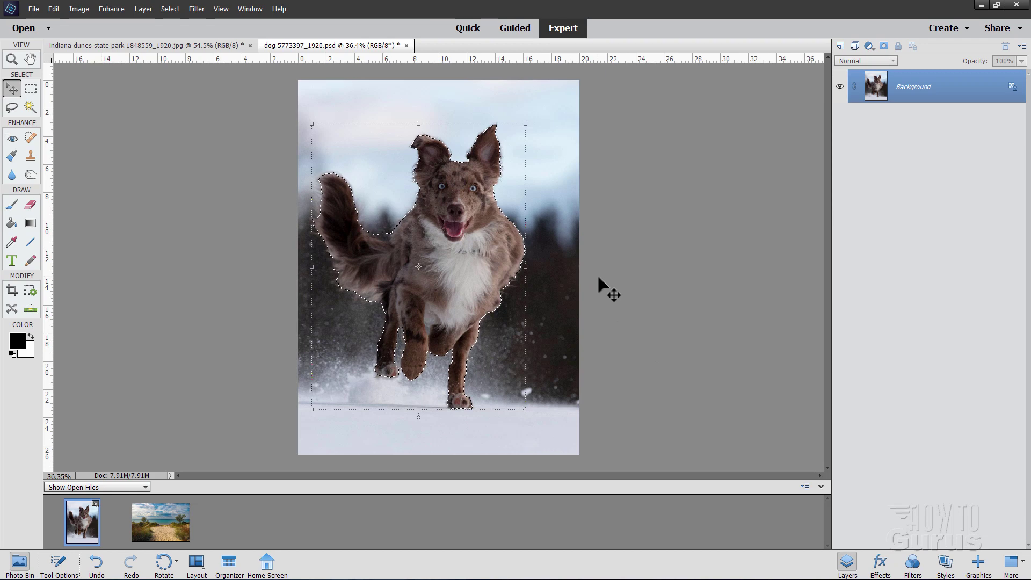
pyautogui.hotkey('ctrl', 'd')
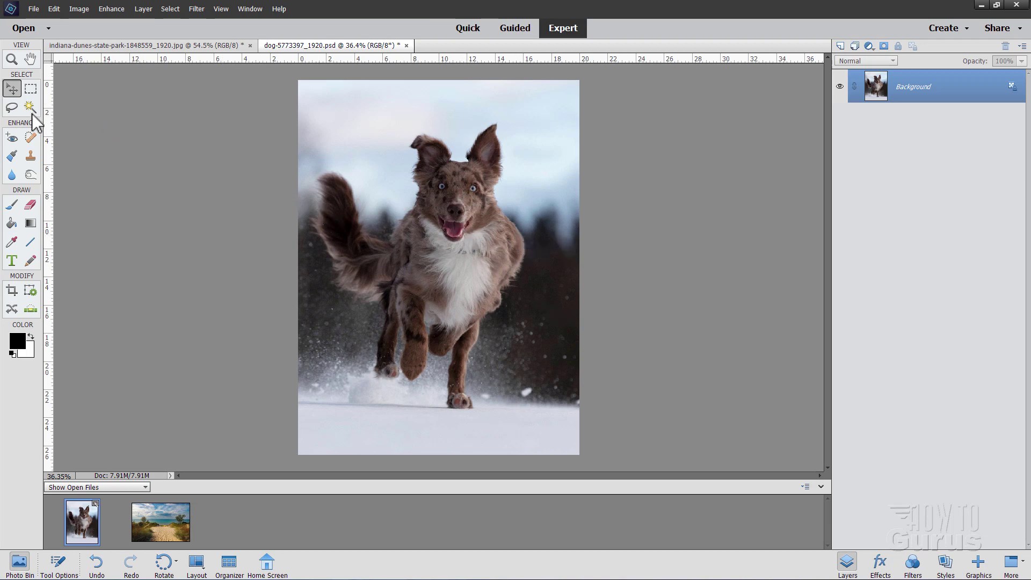
# Zoom in on the dog to 100%.
pyautogui.click(12, 107)
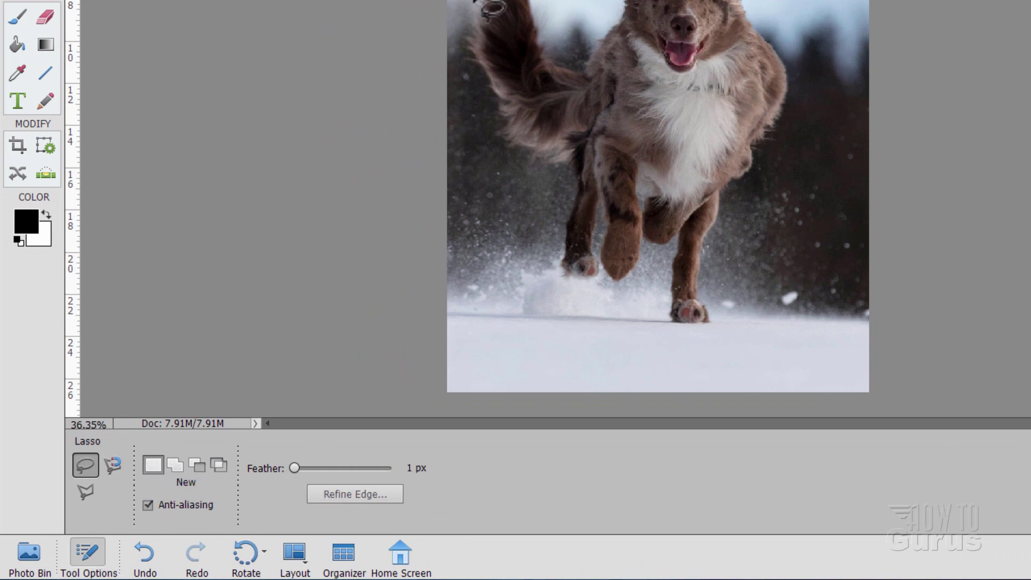
pyautogui.press('z')
pyautogui.click(558, 75)
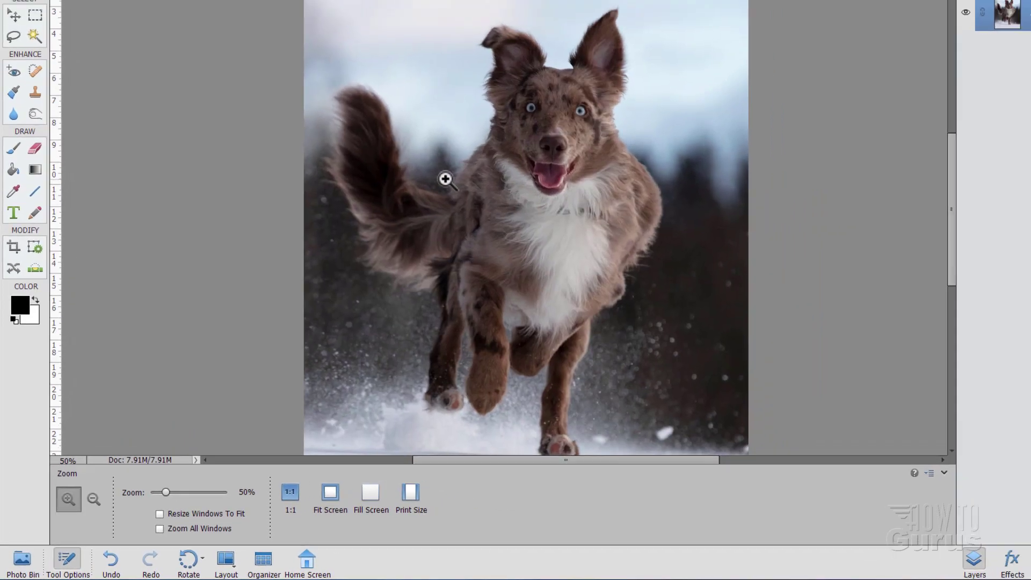
pyautogui.click(559, 75)
pyautogui.click(388, 228)
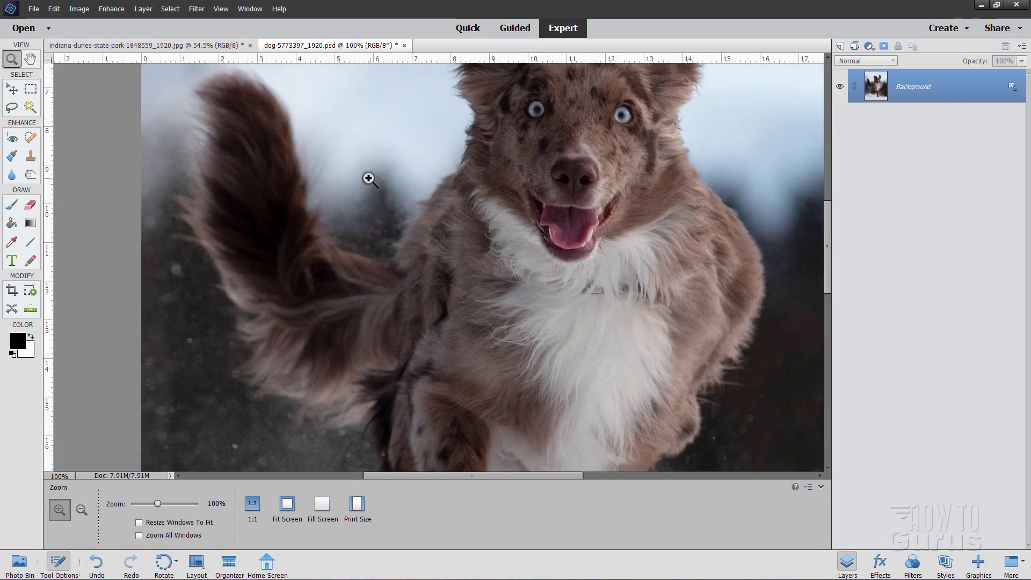
# Lasso-trace the dog's outline from the tail up over the head, ears and cheek.
pyautogui.click(12, 106)
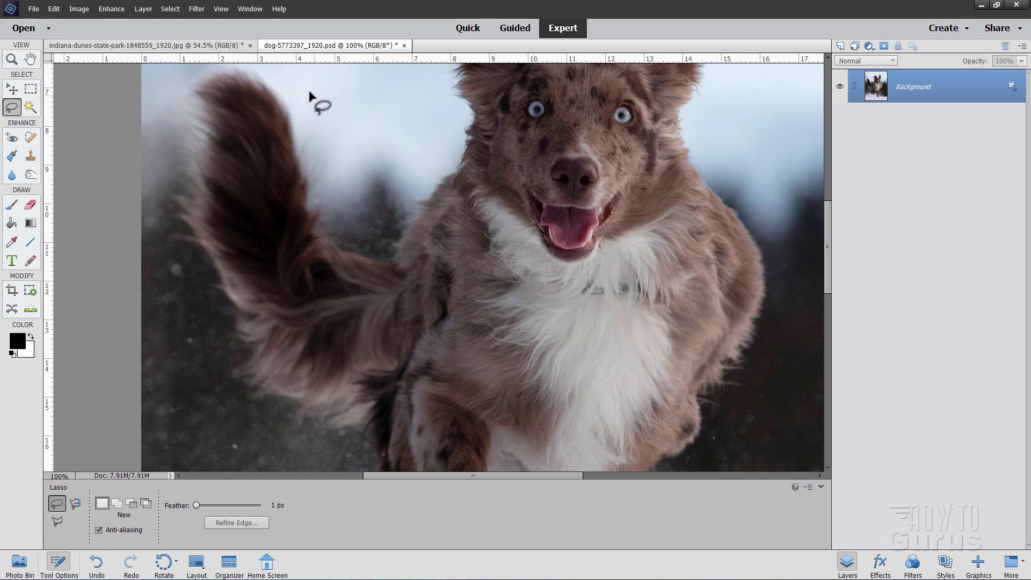
pyautogui.moveTo(295, 106); pyautogui.dragTo(315, 195)
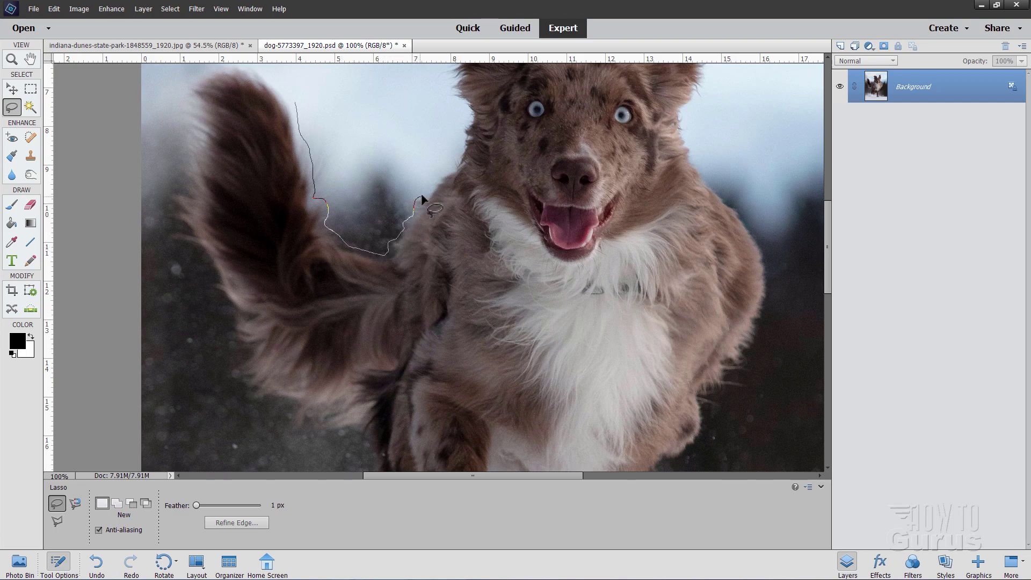
pyautogui.moveTo(442, 177); pyautogui.dragTo(459, 153)
pyautogui.press('space')
pyautogui.moveTo(450, 95); pyautogui.dragTo(380, 298)
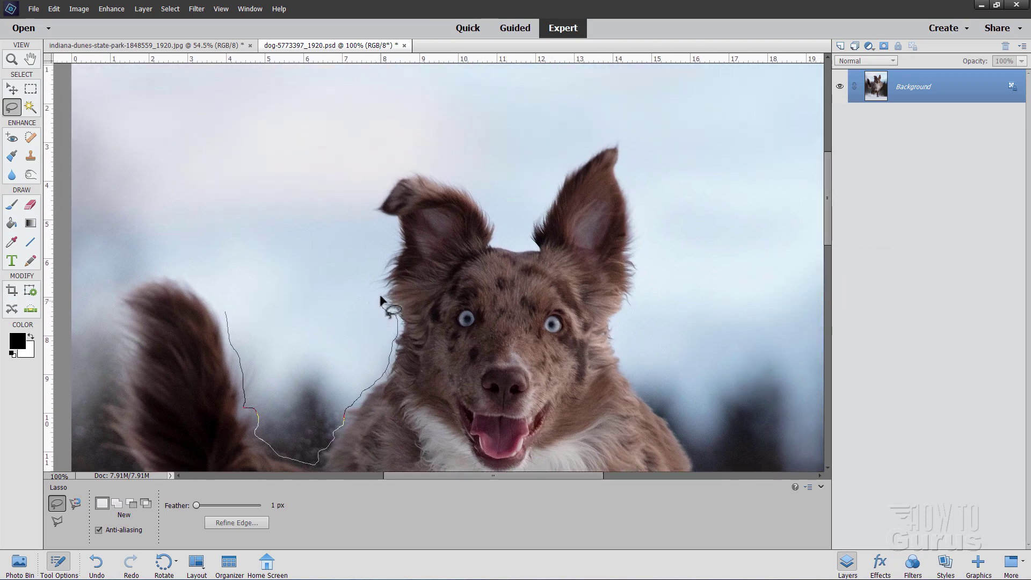
pyautogui.moveTo(384, 263)
pyautogui.mouseDown()
pyautogui.moveTo(398, 220)
pyautogui.moveTo(373, 210)
pyautogui.moveTo(400, 178)
pyautogui.moveTo(425, 172)
pyautogui.moveTo(462, 184)
pyautogui.moveTo(494, 218)
pyautogui.moveTo(494, 244)
pyautogui.moveTo(529, 249)
pyautogui.moveTo(562, 173)
pyautogui.moveTo(596, 147)
pyautogui.moveTo(623, 143)
pyautogui.moveTo(618, 171)
pyautogui.moveTo(642, 267)
pyautogui.moveTo(618, 339)
pyautogui.moveTo(642, 391)
pyautogui.moveTo(610, 353)
pyautogui.moveTo(529, 126)
pyautogui.mouseUp()
pyautogui.press('space')
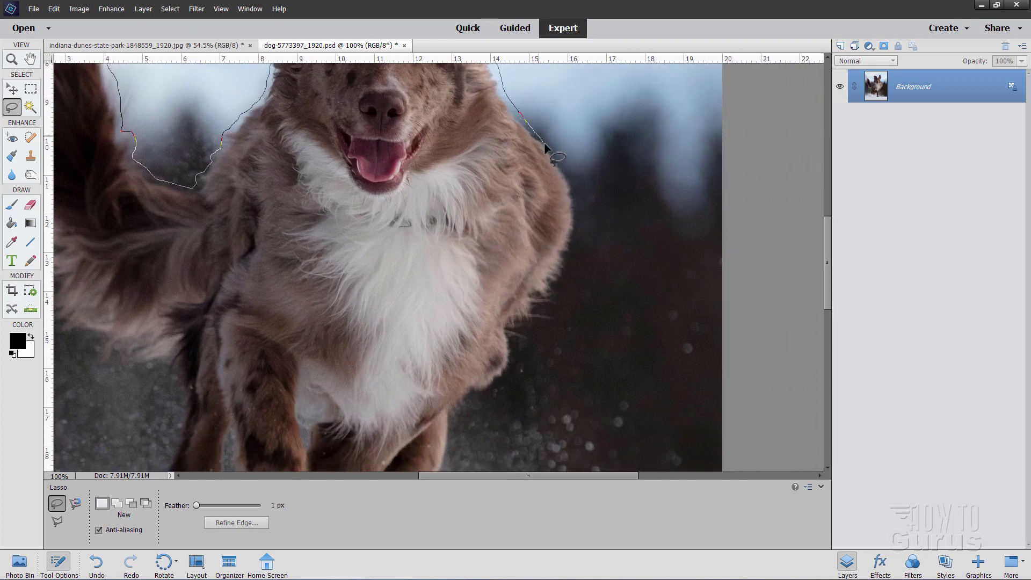
pyautogui.moveTo(560, 166)
pyautogui.mouseDown()
pyautogui.moveTo(574, 233)
pyautogui.moveTo(556, 285)
pyautogui.moveTo(515, 331)
pyautogui.moveTo(501, 379)
pyautogui.moveTo(455, 412)
pyautogui.moveTo(548, 152)
pyautogui.moveTo(528, 222)
pyautogui.mouseUp()
# Continue the lasso around the legs and paws and close it at the tail tip.
pyautogui.press('space')
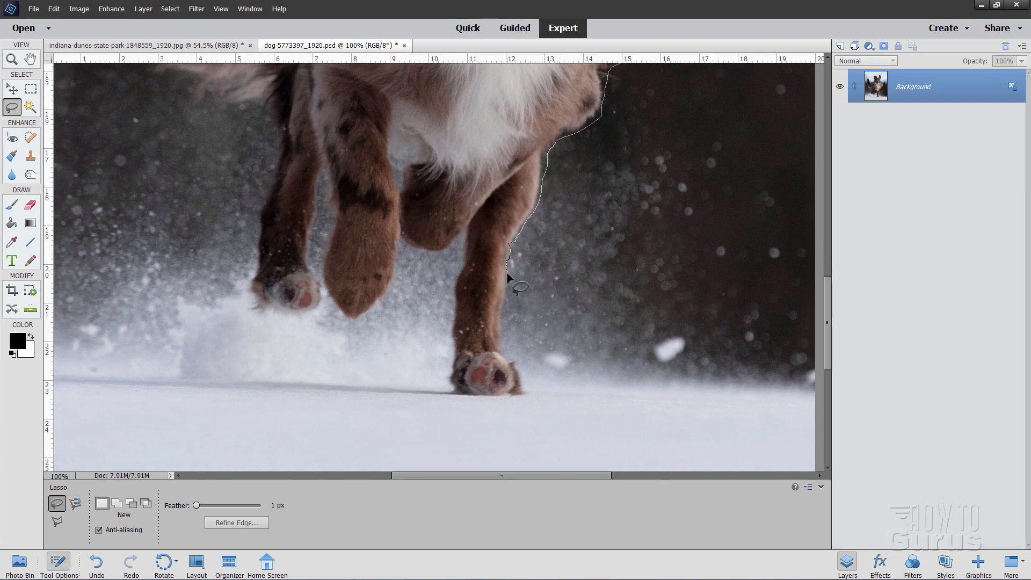
pyautogui.moveTo(507, 290)
pyautogui.mouseDown()
pyautogui.moveTo(506, 348)
pyautogui.moveTo(527, 391)
pyautogui.moveTo(461, 398)
pyautogui.moveTo(444, 375)
pyautogui.mouseUp()
pyautogui.moveTo(445, 336)
pyautogui.mouseDown()
pyautogui.moveTo(461, 237)
pyautogui.moveTo(436, 257)
pyautogui.moveTo(399, 249)
pyautogui.moveTo(393, 293)
pyautogui.moveTo(340, 315)
pyautogui.mouseUp()
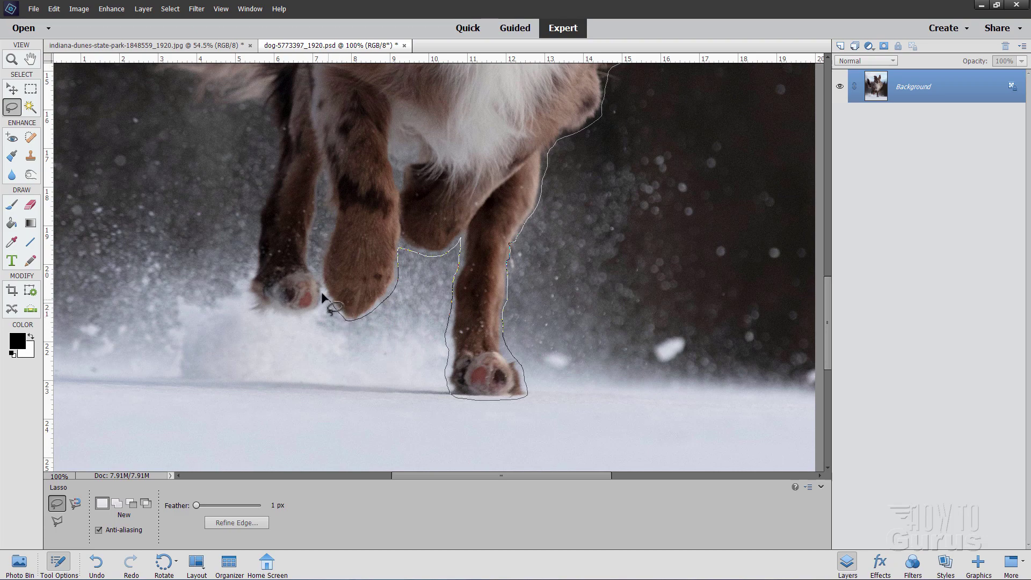
pyautogui.moveTo(322, 263)
pyautogui.mouseDown()
pyautogui.moveTo(331, 223)
pyautogui.moveTo(320, 183)
pyautogui.moveTo(315, 237)
pyautogui.mouseUp()
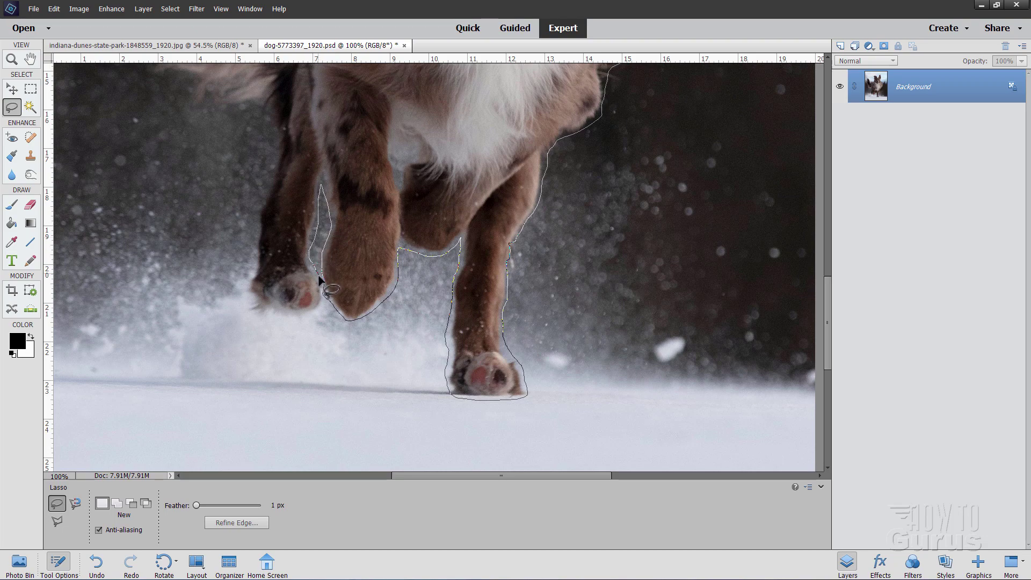
pyautogui.moveTo(320, 289)
pyautogui.mouseDown()
pyautogui.moveTo(308, 315)
pyautogui.moveTo(248, 309)
pyautogui.moveTo(258, 203)
pyautogui.moveTo(278, 151)
pyautogui.moveTo(268, 226)
pyautogui.moveTo(311, 379)
pyautogui.moveTo(301, 346)
pyautogui.moveTo(311, 364)
pyautogui.moveTo(244, 345)
pyautogui.moveTo(231, 323)
pyautogui.moveTo(202, 304)
pyautogui.mouseUp()
pyautogui.press('space')
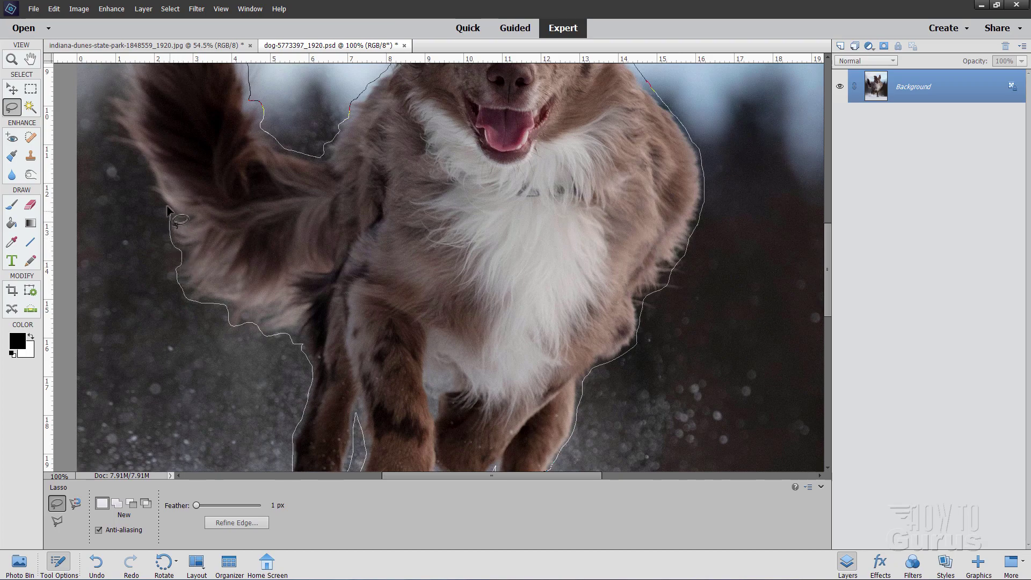
pyautogui.press('space')
pyautogui.moveTo(127, 142)
pyautogui.mouseDown()
pyautogui.moveTo(139, 336)
pyautogui.moveTo(134, 304)
pyautogui.moveTo(150, 259)
pyautogui.mouseUp()
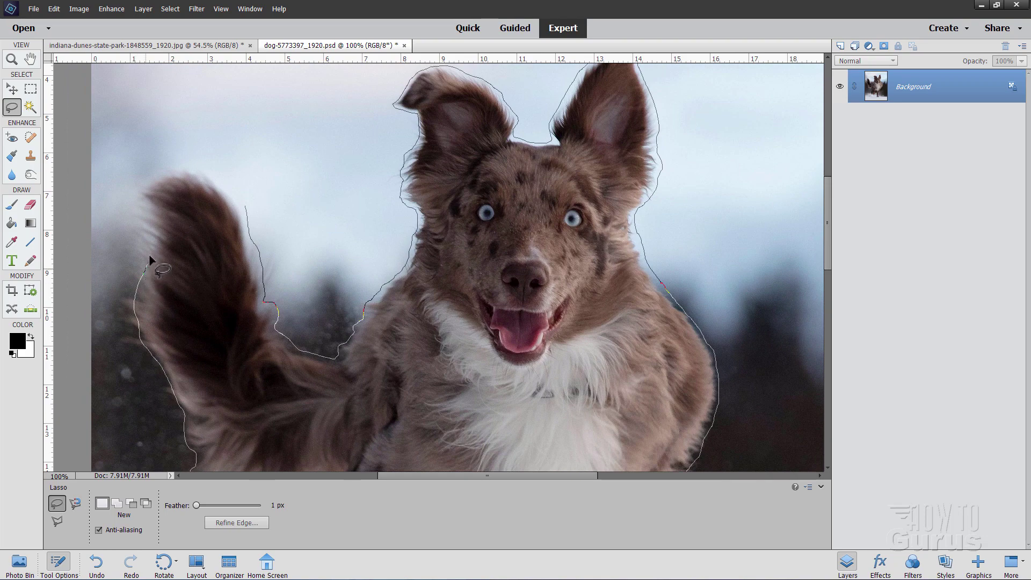
pyautogui.moveTo(132, 198)
pyautogui.mouseDown()
pyautogui.moveTo(165, 171)
pyautogui.moveTo(201, 168)
pyautogui.moveTo(228, 184)
pyautogui.moveTo(263, 225)
pyautogui.mouseUp()
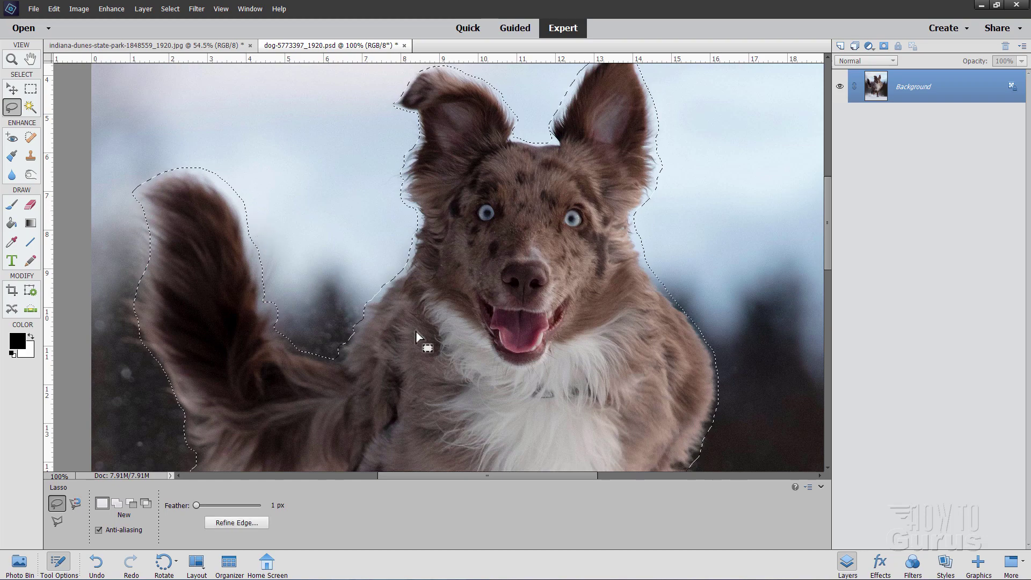
# Fit the whole photo on screen with Ctrl+0 and open Refine Edge for the lasso selection.
pyautogui.hotkey('ctrl', '0')
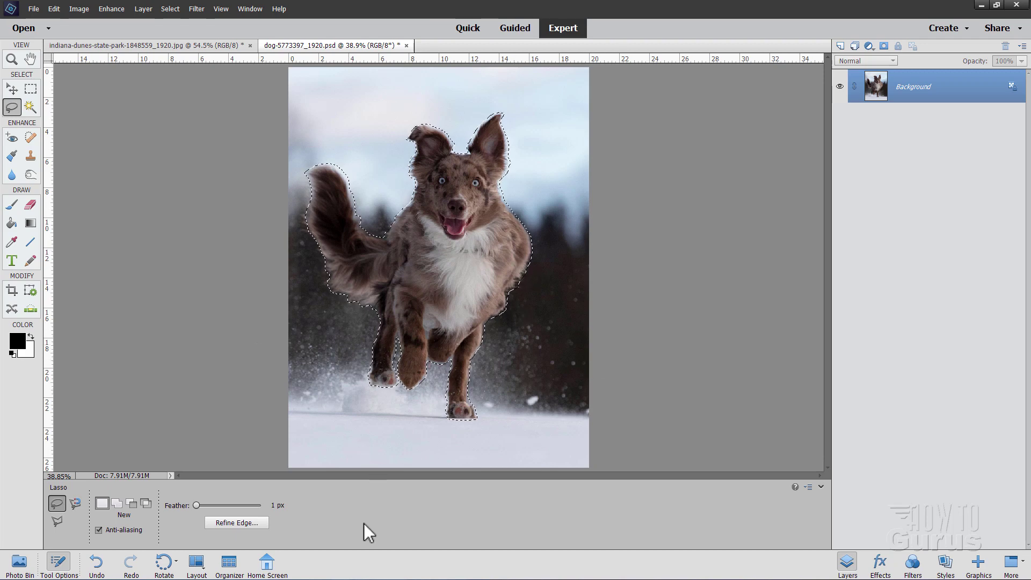
pyautogui.click(239, 522)
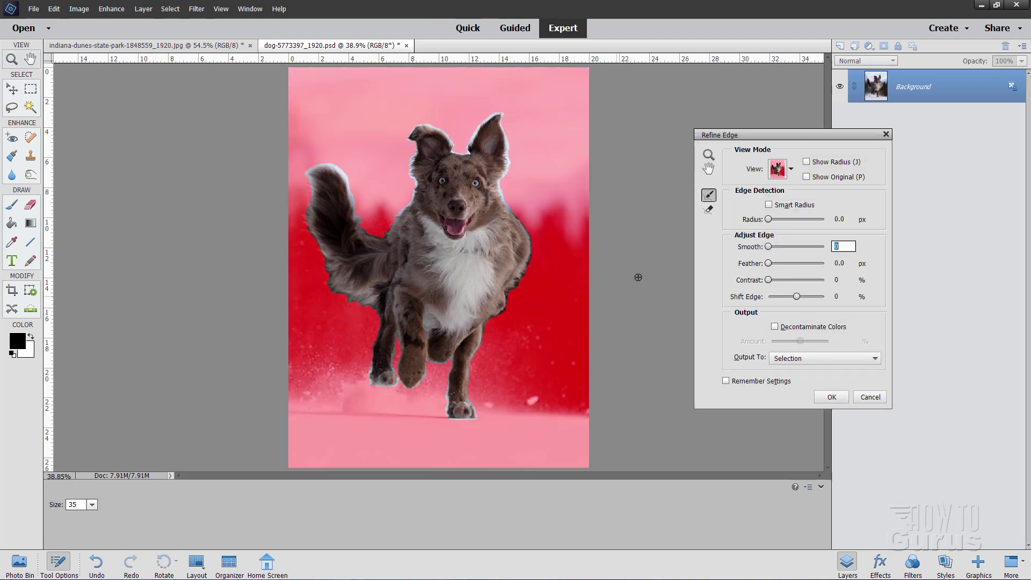
# Brush Refine Radius along the dog's right-side fur and front leg edges.
pyautogui.moveTo(771, 142); pyautogui.dragTo(638, 148)
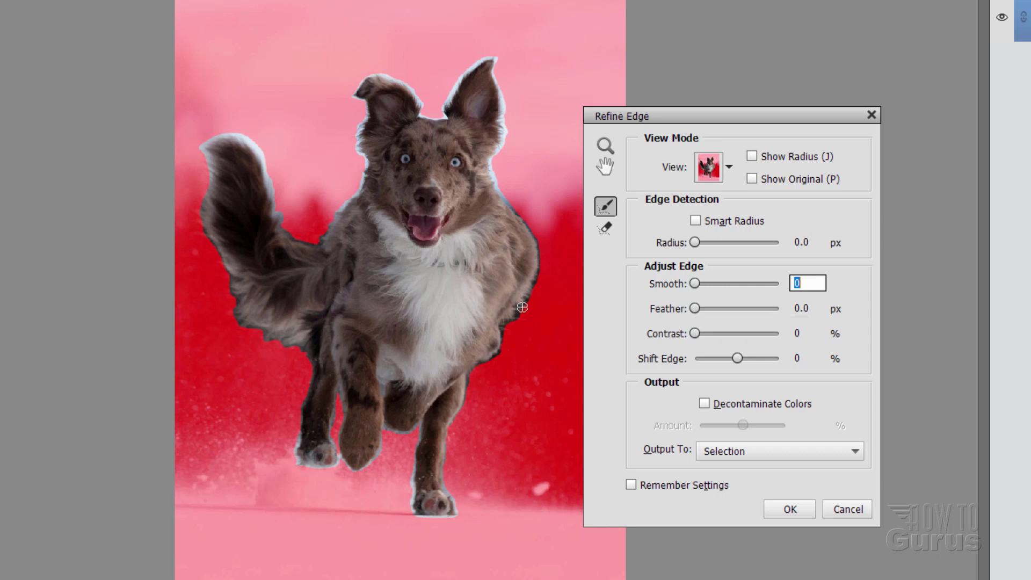
pyautogui.moveTo(541, 260)
pyautogui.mouseDown()
pyautogui.moveTo(482, 373)
pyautogui.moveTo(548, 259)
pyautogui.moveTo(505, 324)
pyautogui.moveTo(500, 357)
pyautogui.moveTo(468, 378)
pyautogui.moveTo(449, 432)
pyautogui.moveTo(472, 453)
pyautogui.moveTo(518, 451)
pyautogui.moveTo(504, 446)
pyautogui.moveTo(518, 427)
pyautogui.moveTo(439, 469)
pyautogui.moveTo(458, 512)
pyautogui.moveTo(437, 518)
pyautogui.moveTo(438, 539)
pyautogui.moveTo(408, 491)
pyautogui.moveTo(417, 421)
pyautogui.moveTo(380, 438)
pyautogui.moveTo(359, 485)
pyautogui.moveTo(342, 457)
pyautogui.moveTo(353, 485)
pyautogui.mouseUp()
pyautogui.moveTo(340, 436)
pyautogui.mouseDown()
pyautogui.moveTo(335, 399)
pyautogui.moveTo(342, 482)
pyautogui.moveTo(337, 411)
pyautogui.moveTo(339, 471)
pyautogui.moveTo(300, 468)
pyautogui.moveTo(301, 413)
pyautogui.moveTo(289, 411)
pyautogui.moveTo(311, 362)
pyautogui.moveTo(238, 323)
pyautogui.moveTo(224, 266)
pyautogui.moveTo(194, 221)
pyautogui.moveTo(203, 145)
pyautogui.moveTo(235, 136)
pyautogui.moveTo(220, 175)
pyautogui.moveTo(249, 134)
pyautogui.moveTo(237, 131)
pyautogui.moveTo(268, 176)
pyautogui.moveTo(273, 215)
pyautogui.moveTo(299, 243)
pyautogui.moveTo(320, 193)
pyautogui.moveTo(349, 201)
pyautogui.moveTo(363, 173)
pyautogui.moveTo(356, 112)
pyautogui.moveTo(368, 110)
pyautogui.moveTo(352, 91)
pyautogui.moveTo(369, 72)
pyautogui.moveTo(416, 90)
pyautogui.moveTo(425, 110)
pyautogui.moveTo(451, 122)
pyautogui.moveTo(453, 86)
pyautogui.moveTo(489, 56)
pyautogui.moveTo(505, 120)
pyautogui.moveTo(493, 177)
pyautogui.moveTo(517, 211)
pyautogui.moveTo(545, 206)
pyautogui.moveTo(549, 280)
pyautogui.mouseUp()
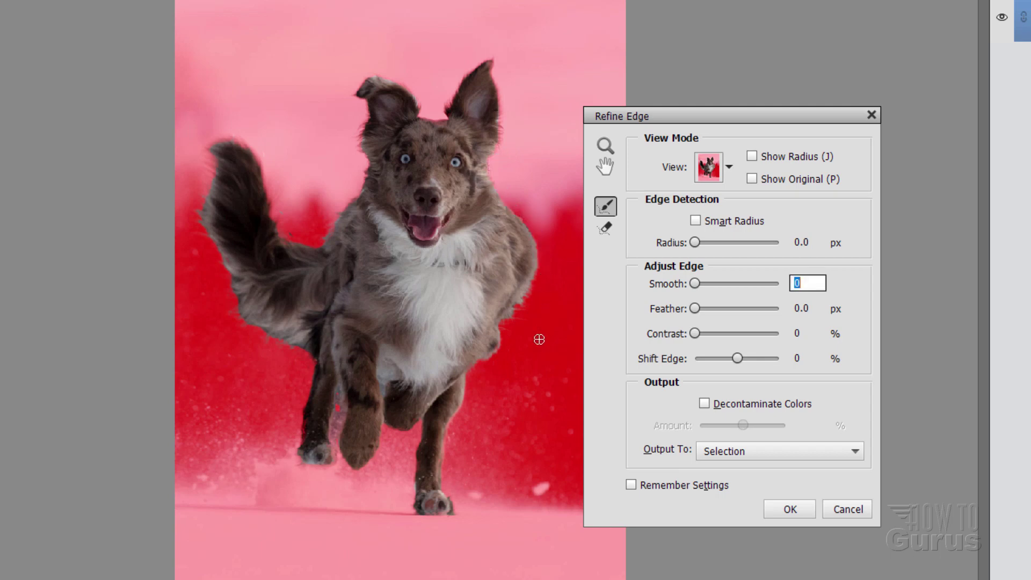
# Set Refine Edge output to New Layer with Layer Mask and apply it.
pyautogui.click(755, 452)
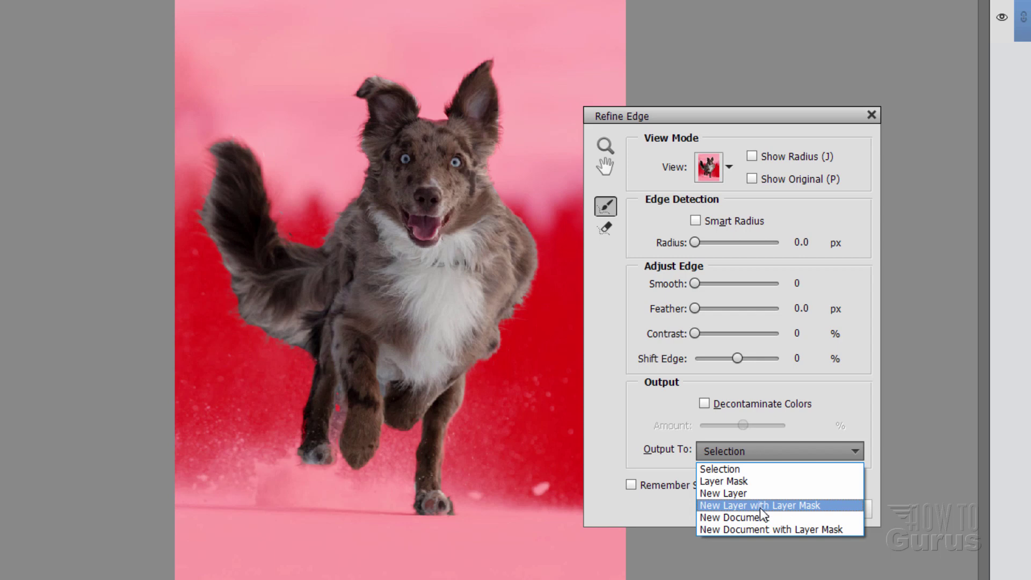
pyautogui.click(721, 508)
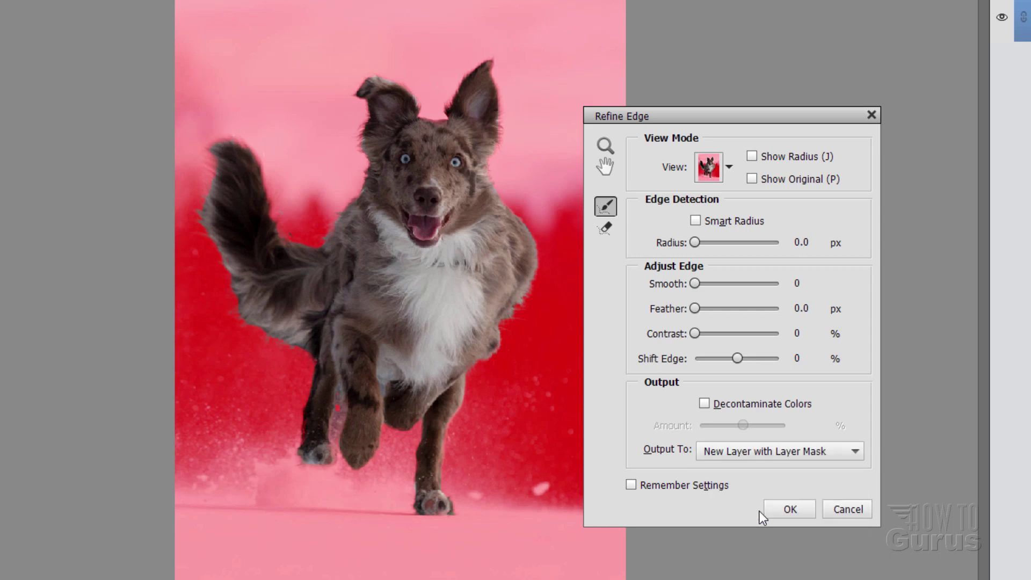
pyautogui.click(776, 510)
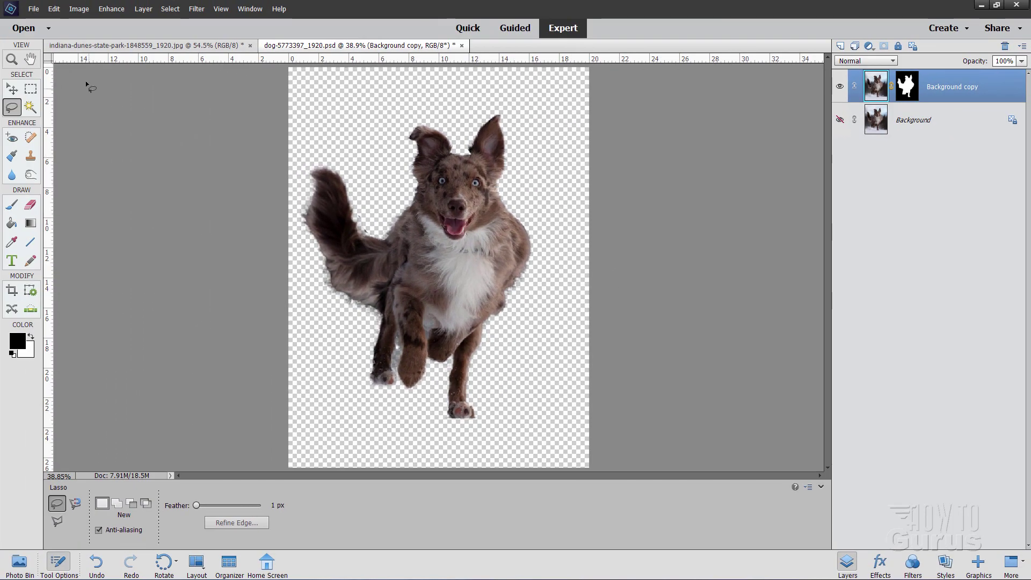
# Zoom to 200% on the dog's legs and target the Background copy layer's mask.
pyautogui.click(12, 59)
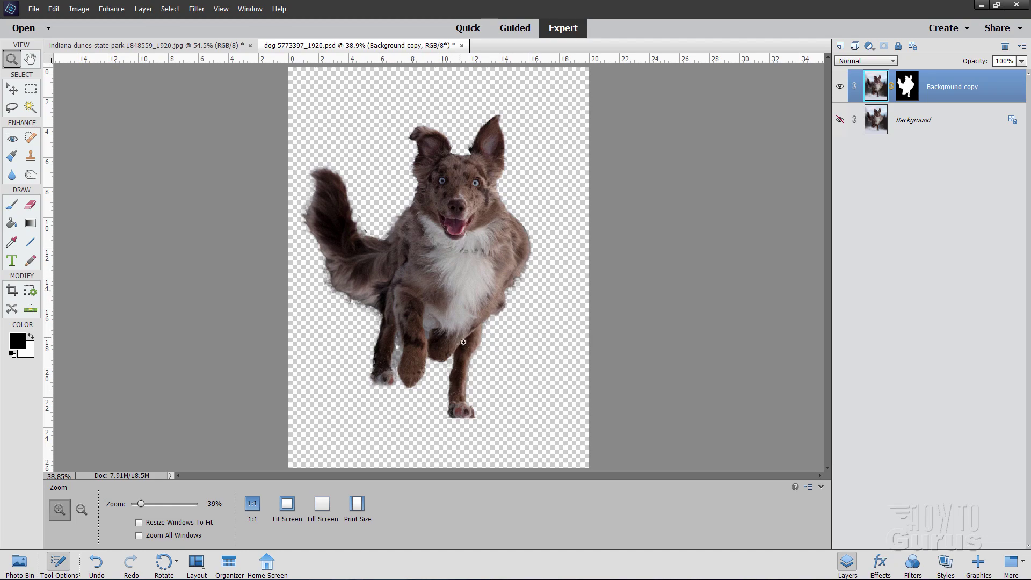
pyautogui.click(469, 353)
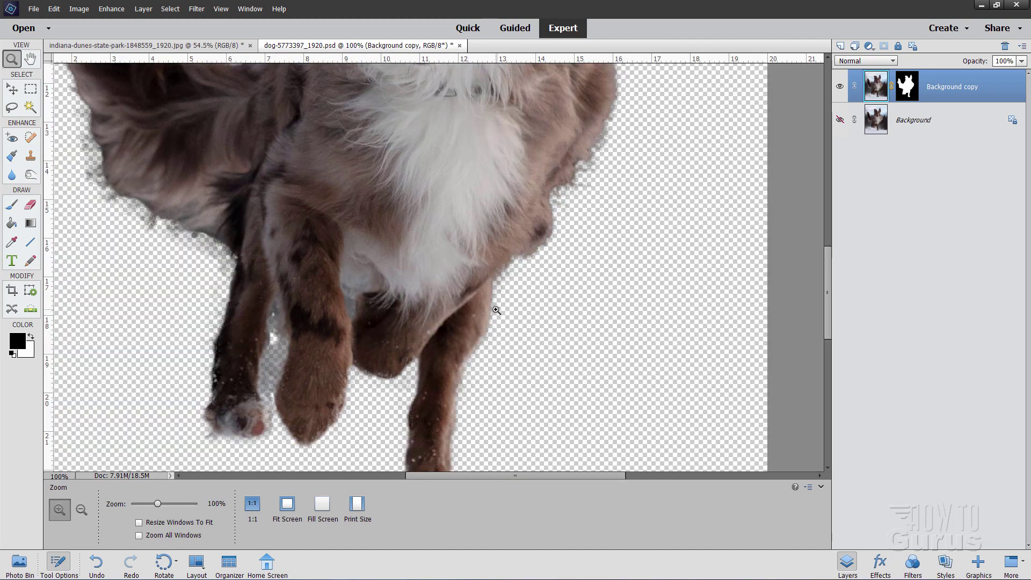
pyautogui.click(496, 311)
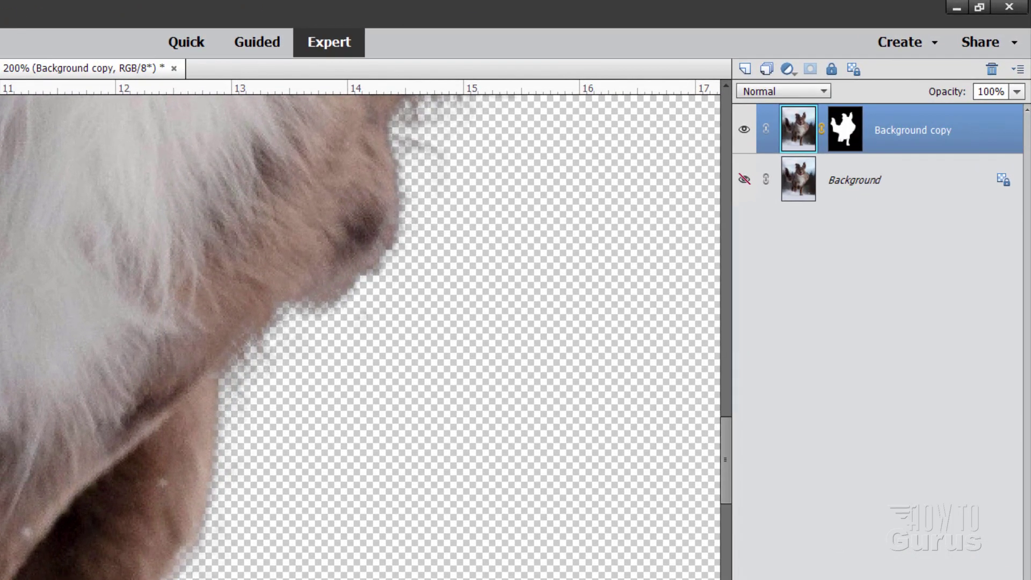
pyautogui.click(838, 145)
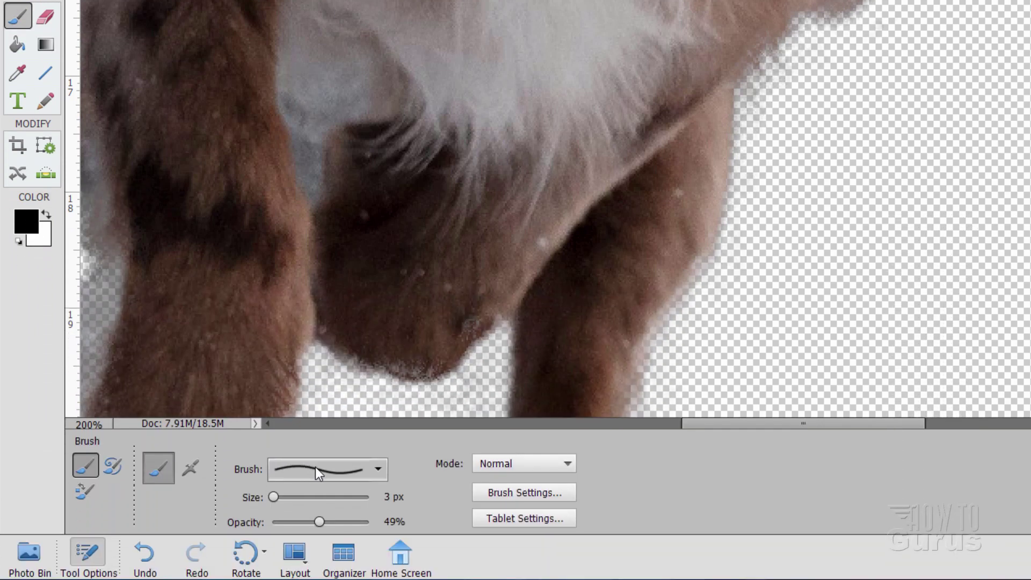
# Choose the 35 px soft round brush from the Brush presets.
pyautogui.click(318, 465)
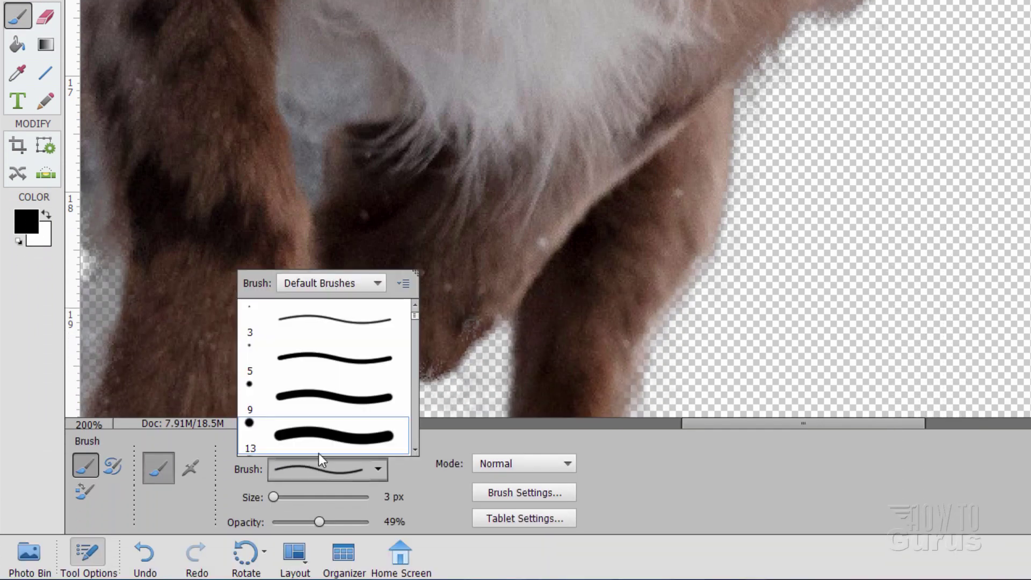
pyautogui.scroll(-3, 316, 371)
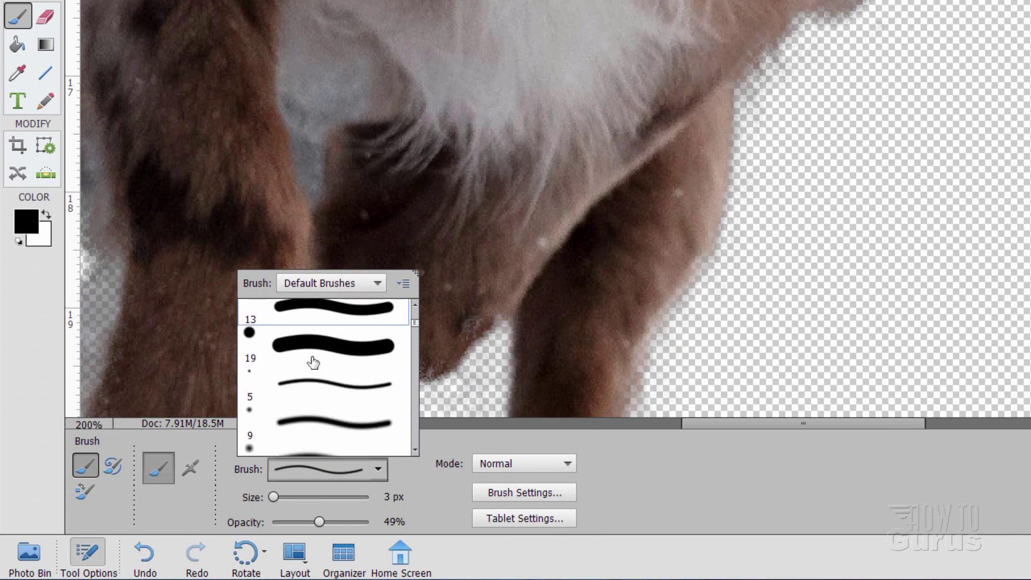
pyautogui.scroll(-2, 313, 363)
pyautogui.scroll(-3, 310, 361)
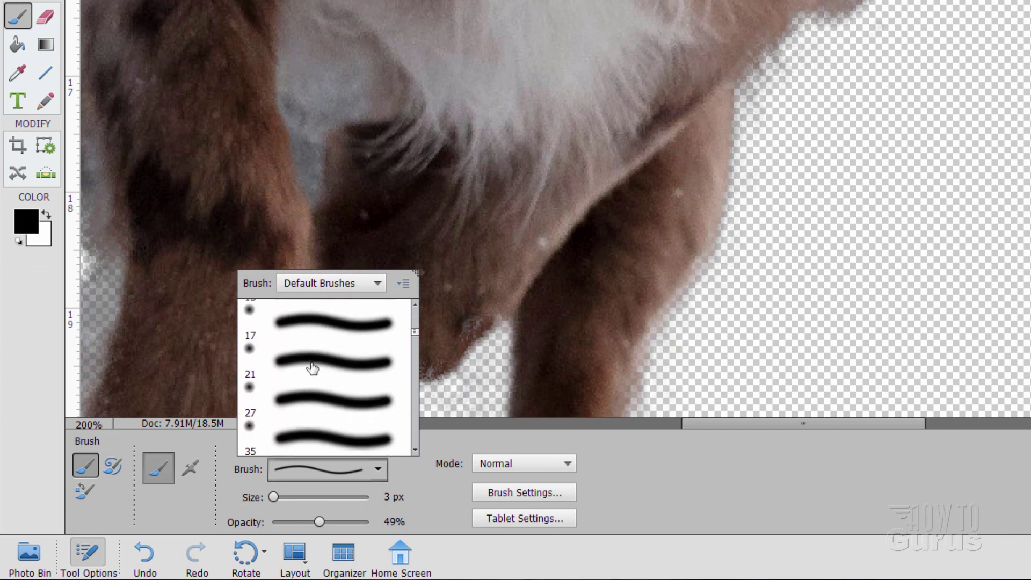
pyautogui.click(313, 397)
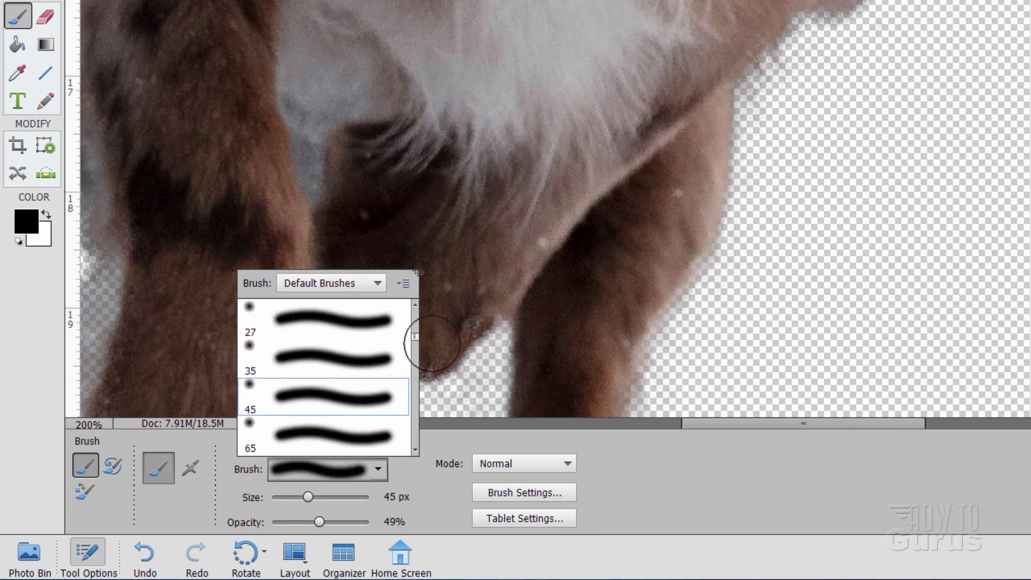
pyautogui.click(293, 359)
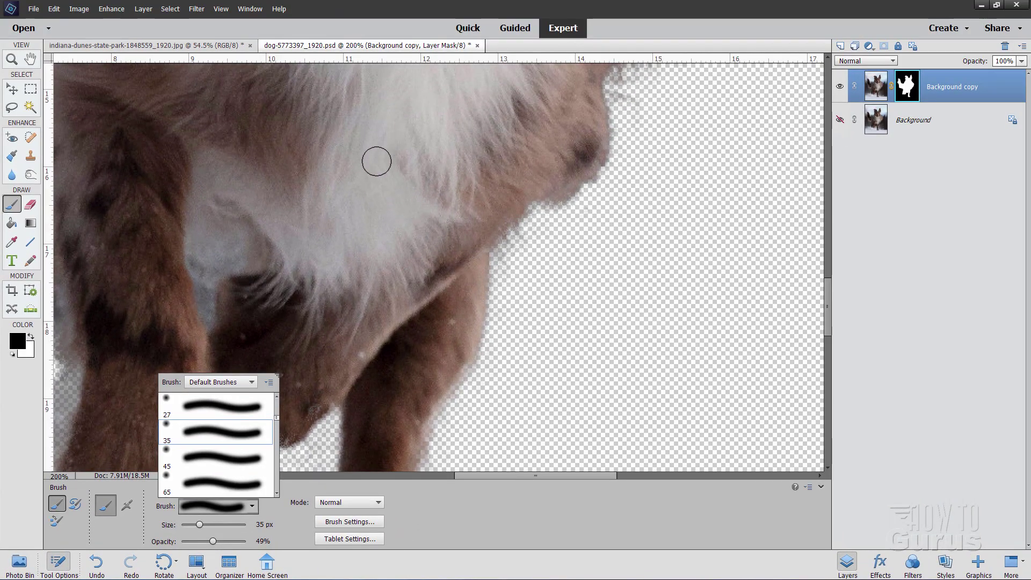
pyautogui.click(509, 295)
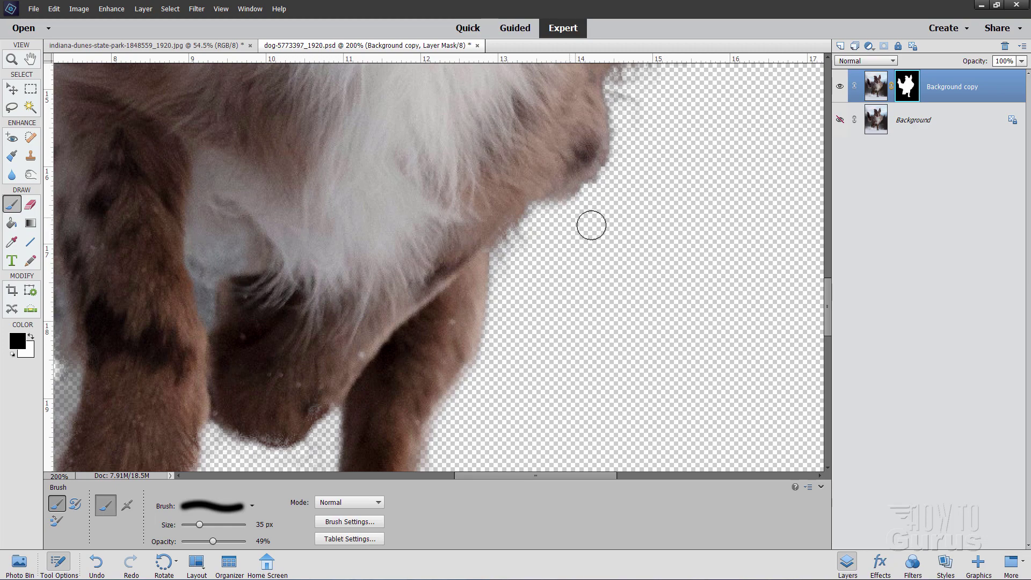
# Mask out leftover fringe along the dog's neck, chest, eyes and ear tip.
pyautogui.moveTo(590, 224); pyautogui.dragTo(540, 388)
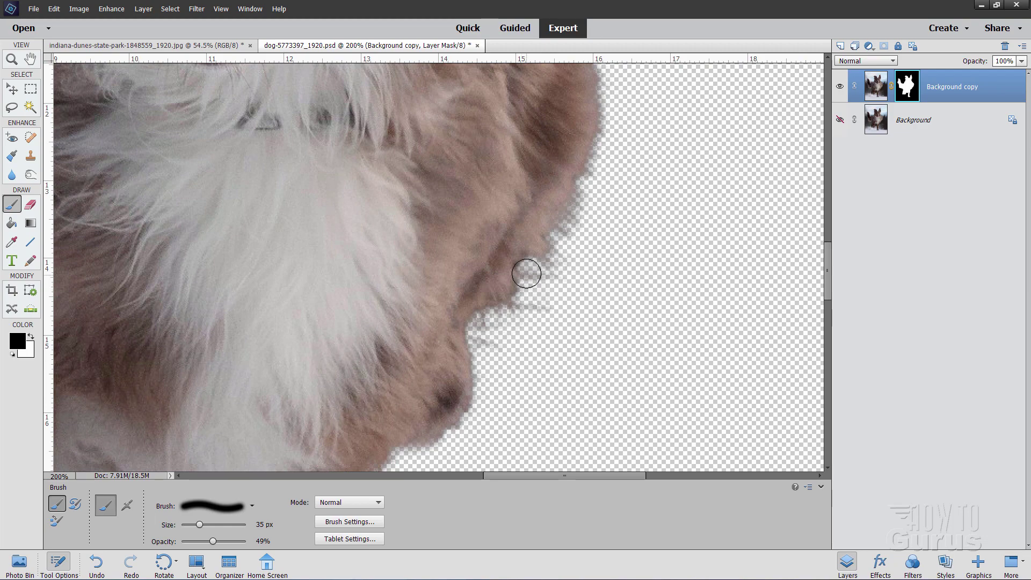
pyautogui.moveTo(526, 274)
pyautogui.mouseDown()
pyautogui.moveTo(531, 267)
pyautogui.moveTo(537, 292)
pyautogui.moveTo(571, 259)
pyautogui.mouseUp()
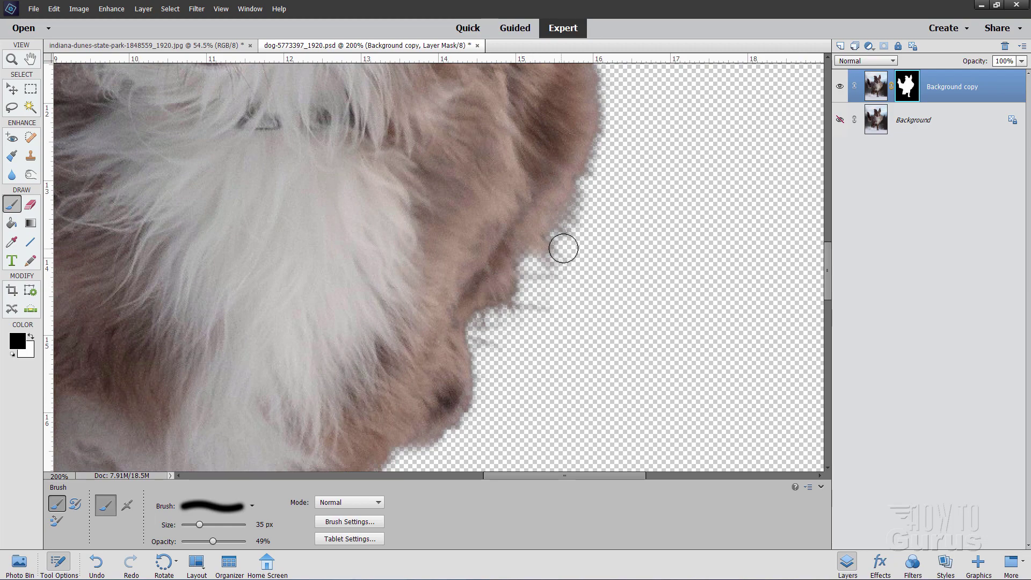
pyautogui.moveTo(615, 164); pyautogui.dragTo(575, 306)
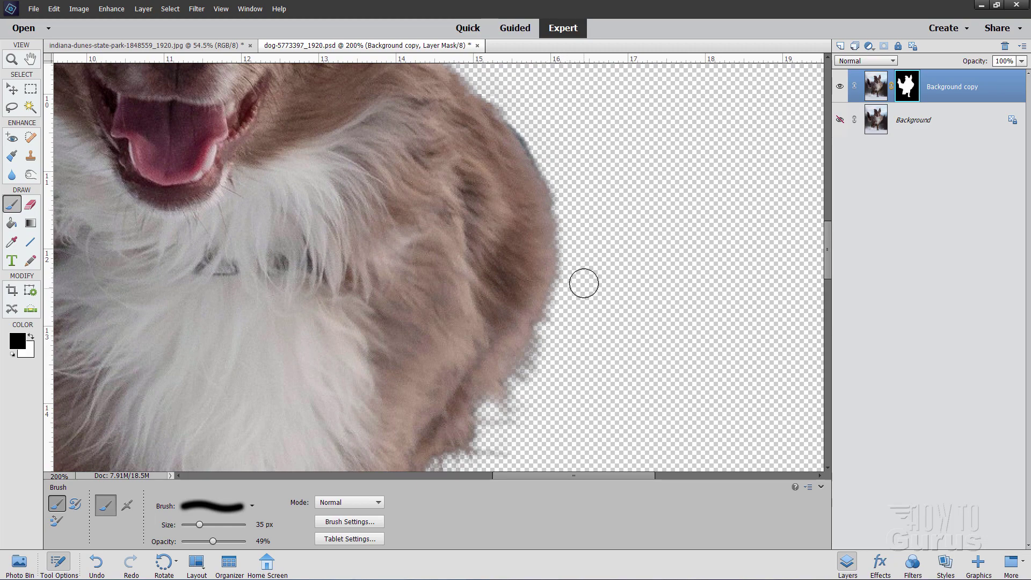
pyautogui.scroll(5, 582, 281)
pyautogui.moveTo(549, 304)
pyautogui.mouseDown()
pyautogui.moveTo(526, 264)
pyautogui.moveTo(543, 278)
pyautogui.moveTo(519, 249)
pyautogui.mouseUp()
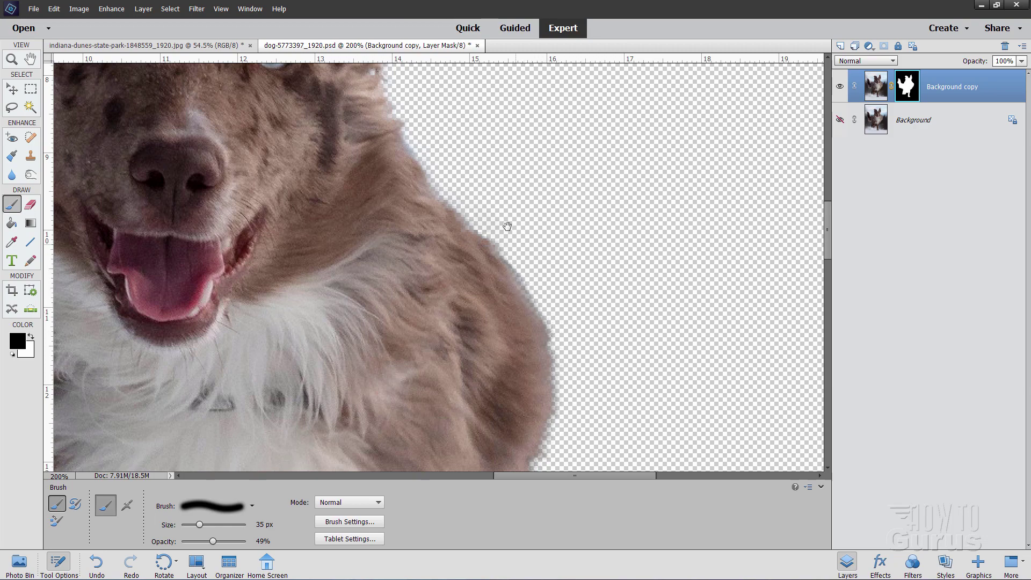
pyautogui.scroll(5, 501, 224)
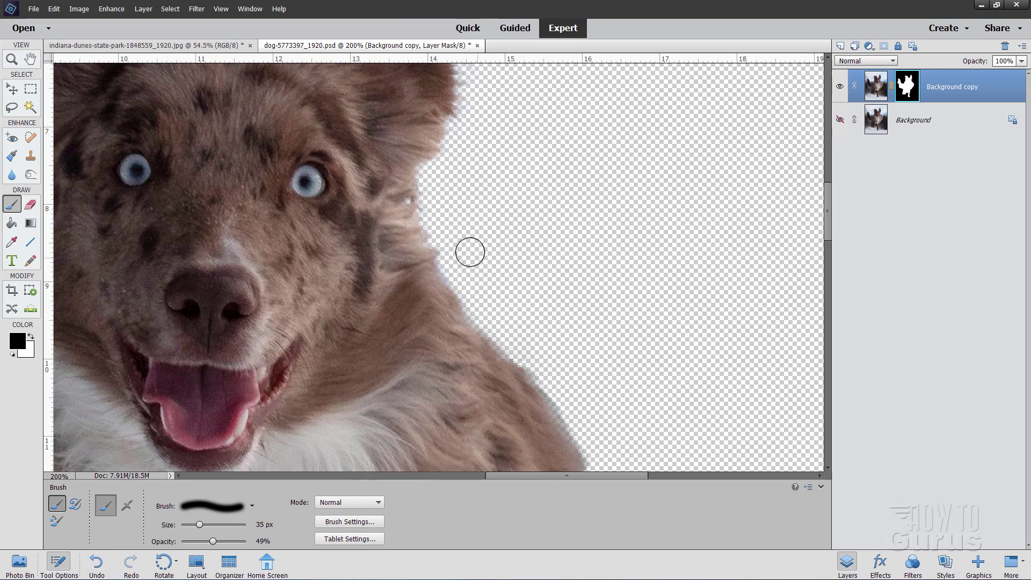
pyautogui.moveTo(462, 184); pyautogui.dragTo(472, 301)
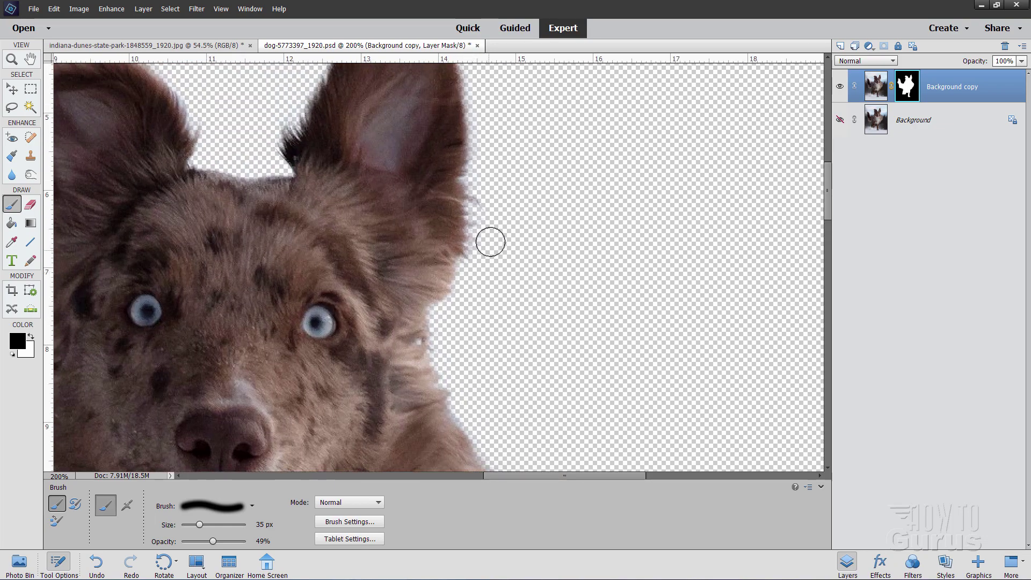
pyautogui.moveTo(506, 184); pyautogui.dragTo(527, 292)
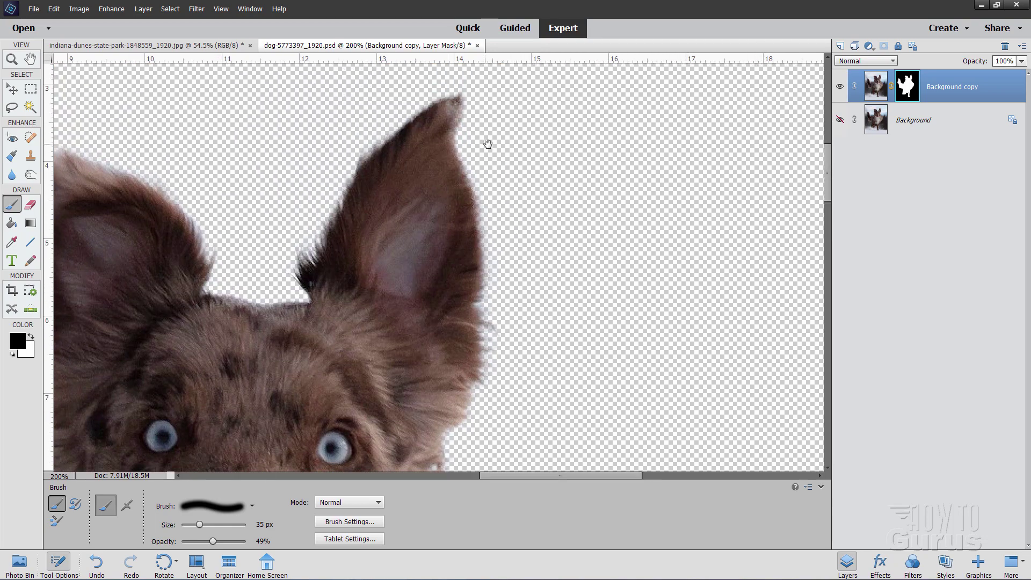
pyautogui.moveTo(487, 144); pyautogui.dragTo(564, 161)
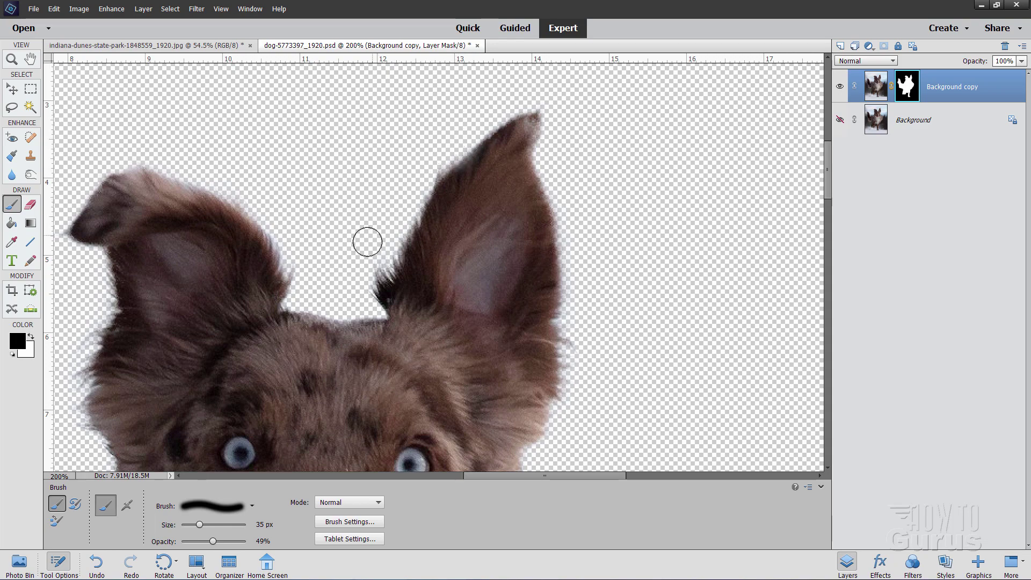
pyautogui.moveTo(60, 371)
pyautogui.mouseDown()
pyautogui.moveTo(189, 272)
pyautogui.moveTo(246, 206)
pyautogui.moveTo(328, 54)
pyautogui.mouseUp()
# Paint away the grey haze along the fur edge between tail and chest and around the tail.
pyautogui.moveTo(262, 304); pyautogui.dragTo(311, 207)
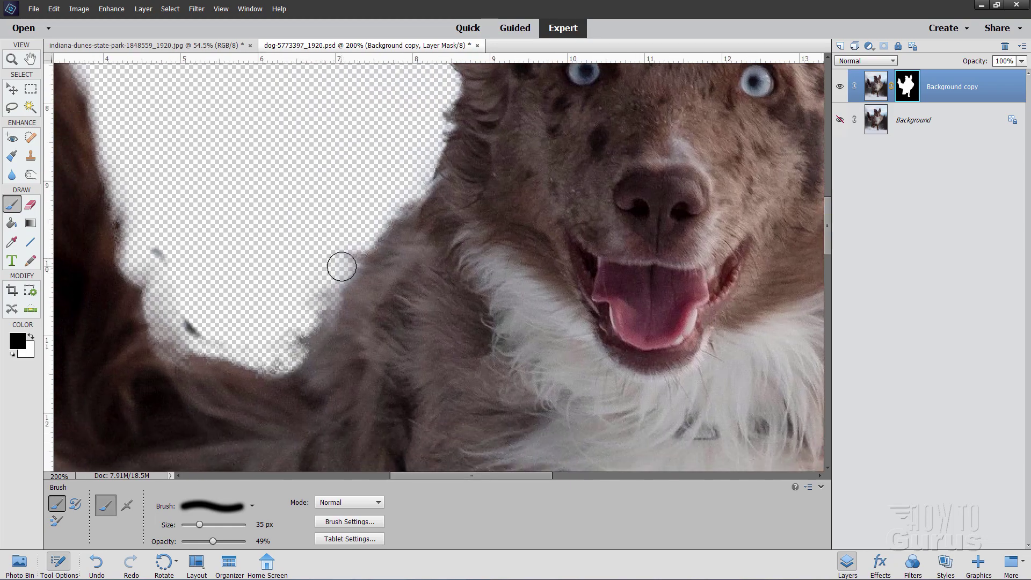
pyautogui.moveTo(342, 267)
pyautogui.mouseDown()
pyautogui.moveTo(315, 289)
pyautogui.moveTo(320, 304)
pyautogui.moveTo(285, 317)
pyautogui.moveTo(220, 308)
pyautogui.moveTo(195, 325)
pyautogui.moveTo(189, 315)
pyautogui.moveTo(208, 337)
pyautogui.moveTo(173, 307)
pyautogui.moveTo(187, 285)
pyautogui.moveTo(156, 246)
pyautogui.moveTo(144, 249)
pyautogui.moveTo(157, 244)
pyautogui.moveTo(179, 263)
pyautogui.moveTo(167, 312)
pyautogui.moveTo(169, 300)
pyautogui.moveTo(184, 337)
pyautogui.moveTo(174, 341)
pyautogui.moveTo(276, 354)
pyautogui.mouseUp()
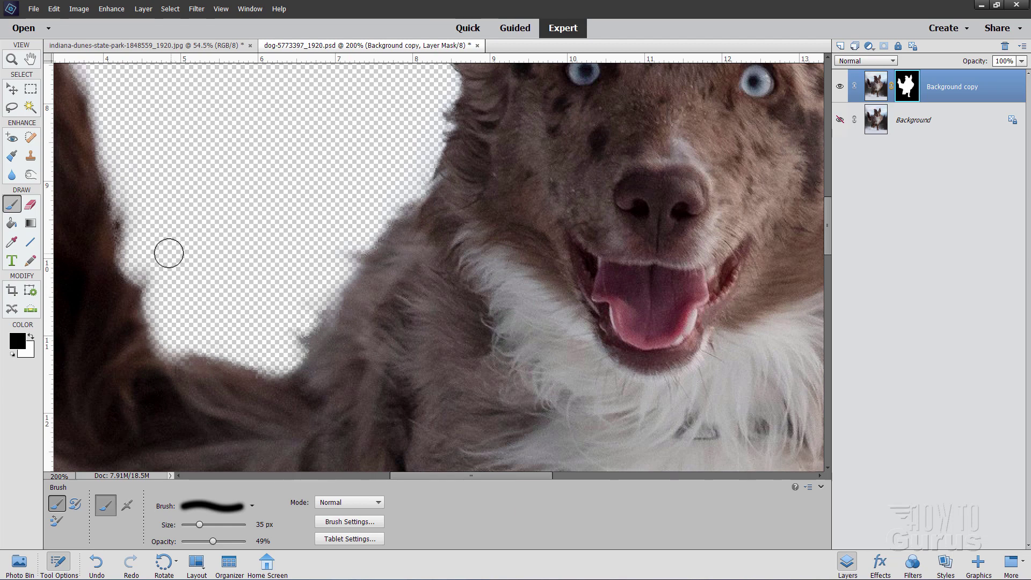
pyautogui.moveTo(135, 262); pyautogui.dragTo(140, 245)
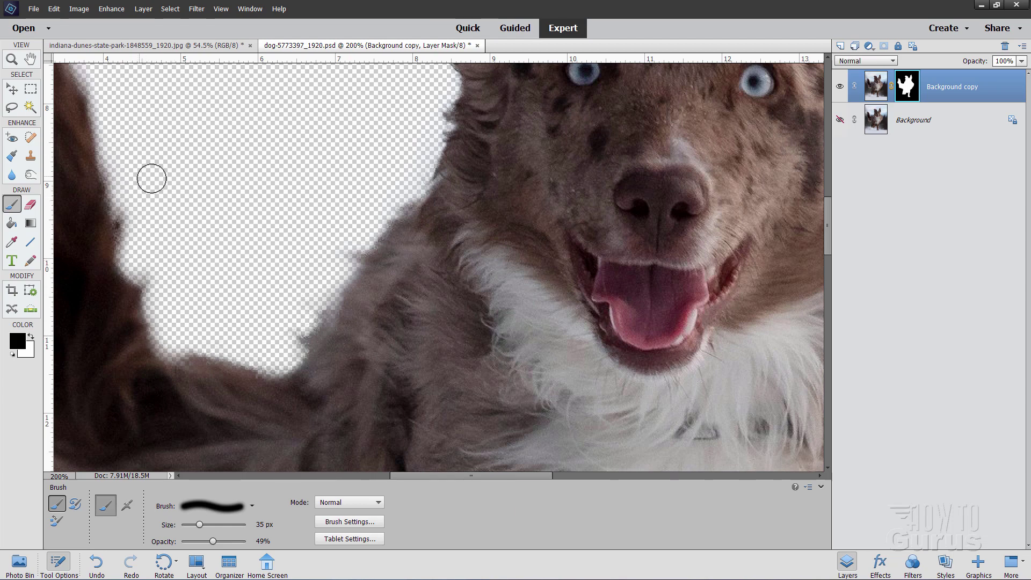
pyautogui.moveTo(142, 155)
pyautogui.mouseDown()
pyautogui.moveTo(336, 288)
pyautogui.moveTo(347, 308)
pyautogui.mouseUp()
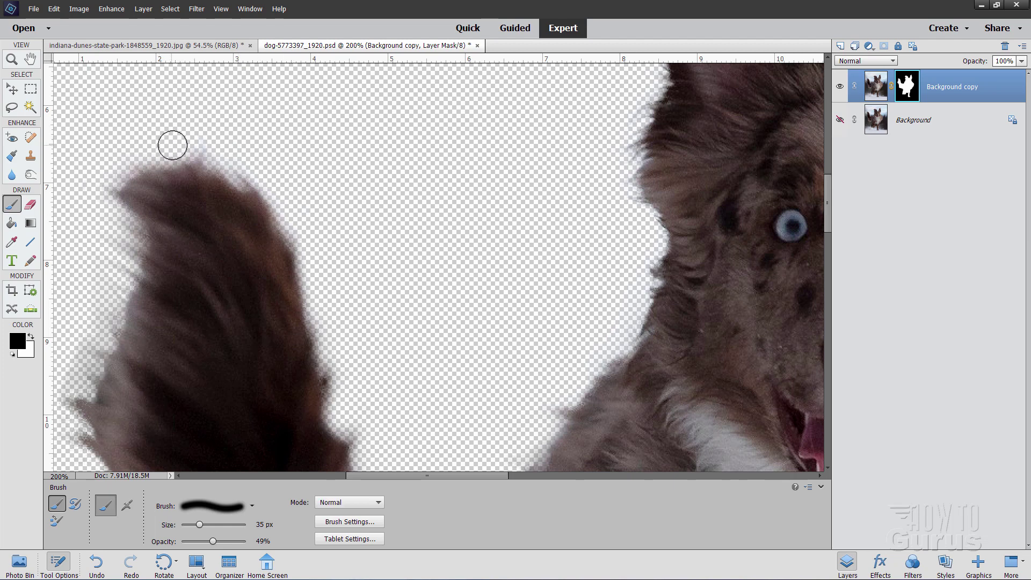
pyautogui.moveTo(75, 285); pyautogui.dragTo(131, 179)
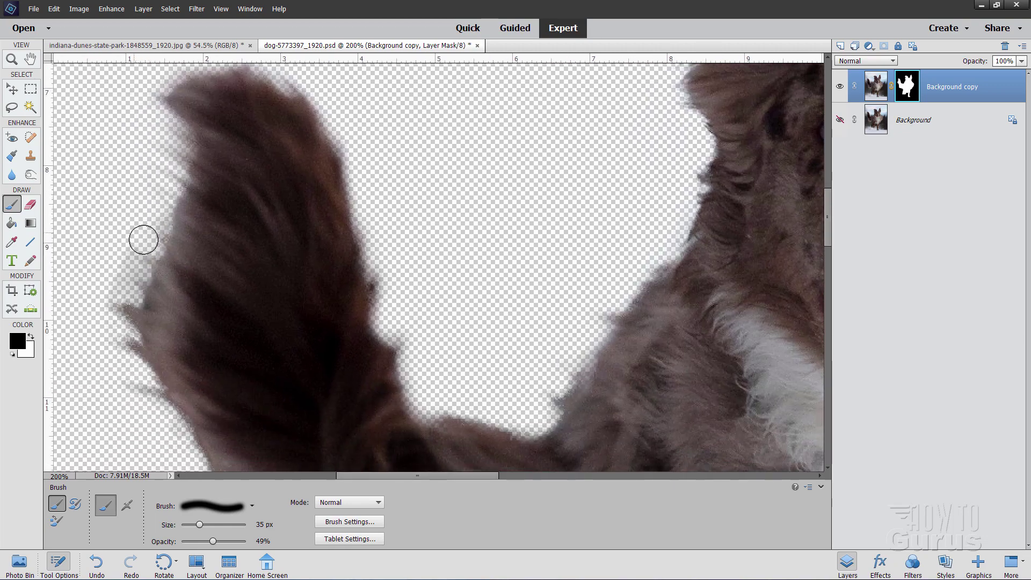
pyautogui.moveTo(125, 256)
pyautogui.mouseDown()
pyautogui.moveTo(110, 278)
pyautogui.moveTo(124, 295)
pyautogui.moveTo(123, 283)
pyautogui.moveTo(97, 270)
pyautogui.moveTo(94, 292)
pyautogui.mouseUp()
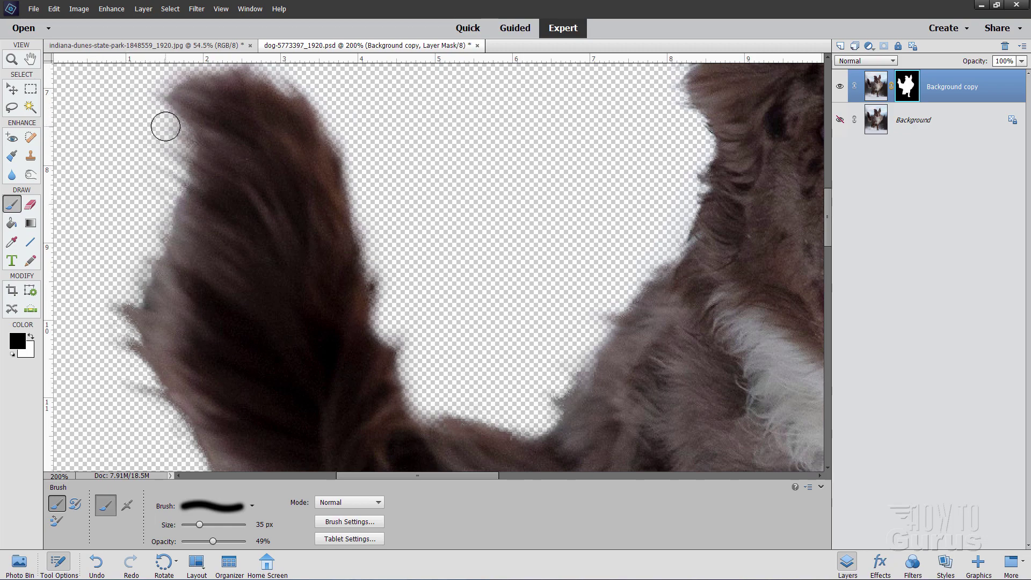
pyautogui.moveTo(84, 393); pyautogui.dragTo(135, 160)
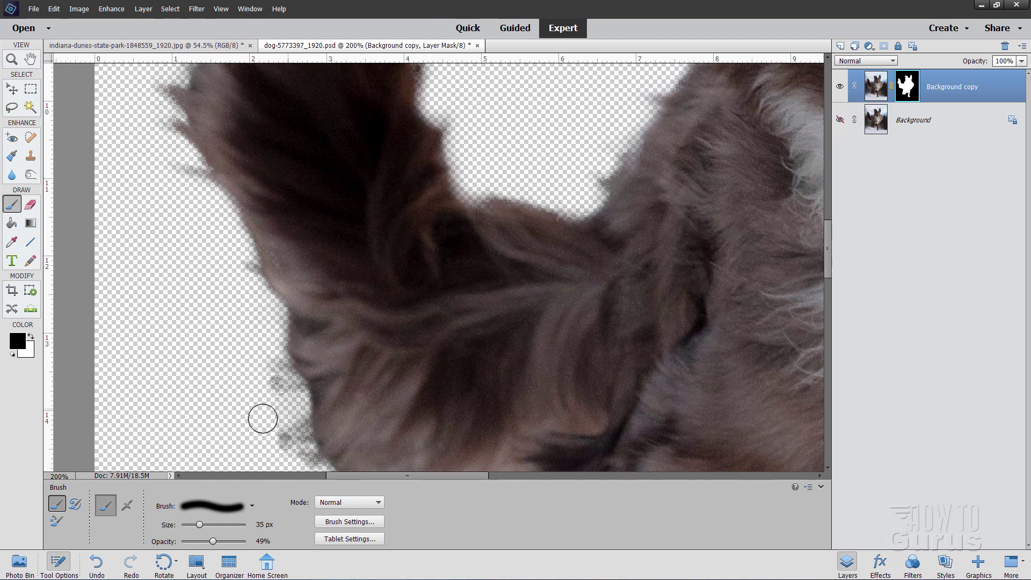
pyautogui.moveTo(281, 418)
pyautogui.mouseDown()
pyautogui.moveTo(165, 265)
pyautogui.moveTo(220, 324)
pyautogui.moveTo(193, 309)
pyautogui.moveTo(215, 337)
pyautogui.moveTo(262, 356)
pyautogui.moveTo(270, 340)
pyautogui.moveTo(280, 364)
pyautogui.moveTo(325, 403)
pyautogui.moveTo(323, 387)
pyautogui.moveTo(338, 410)
pyautogui.moveTo(365, 400)
pyautogui.moveTo(387, 425)
pyautogui.moveTo(396, 415)
pyautogui.moveTo(431, 426)
pyautogui.moveTo(418, 416)
pyautogui.moveTo(445, 439)
pyautogui.mouseUp()
# Hide the grey fringe along the front leg and paw, then shrink the brush to 8 px.
pyautogui.moveTo(348, 437); pyautogui.dragTo(261, 302)
pyautogui.moveTo(341, 304)
pyautogui.mouseDown()
pyautogui.moveTo(369, 340)
pyautogui.moveTo(356, 392)
pyautogui.moveTo(314, 201)
pyautogui.mouseUp()
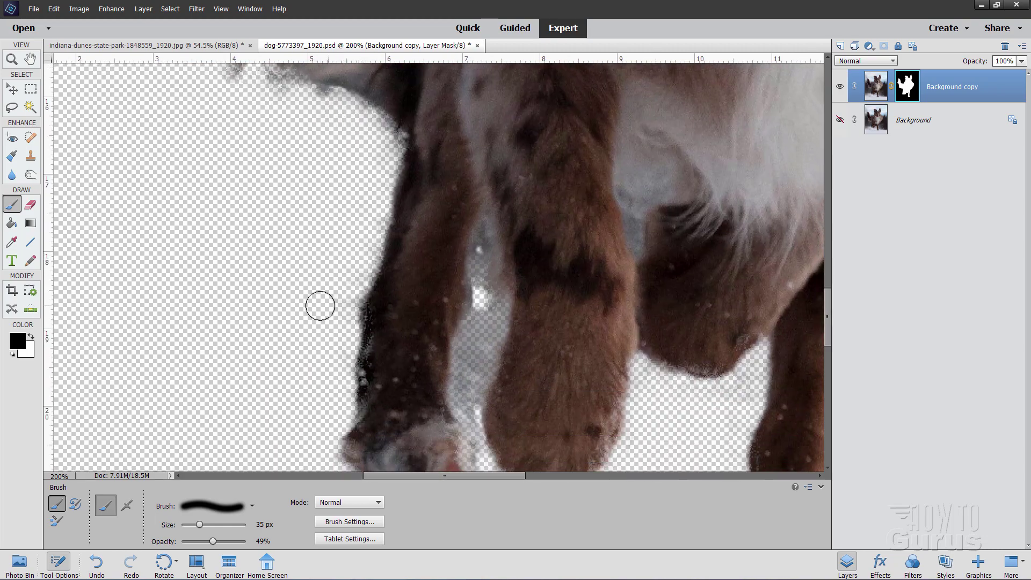
pyautogui.moveTo(352, 292)
pyautogui.mouseDown()
pyautogui.moveTo(321, 376)
pyautogui.moveTo(322, 234)
pyautogui.mouseUp()
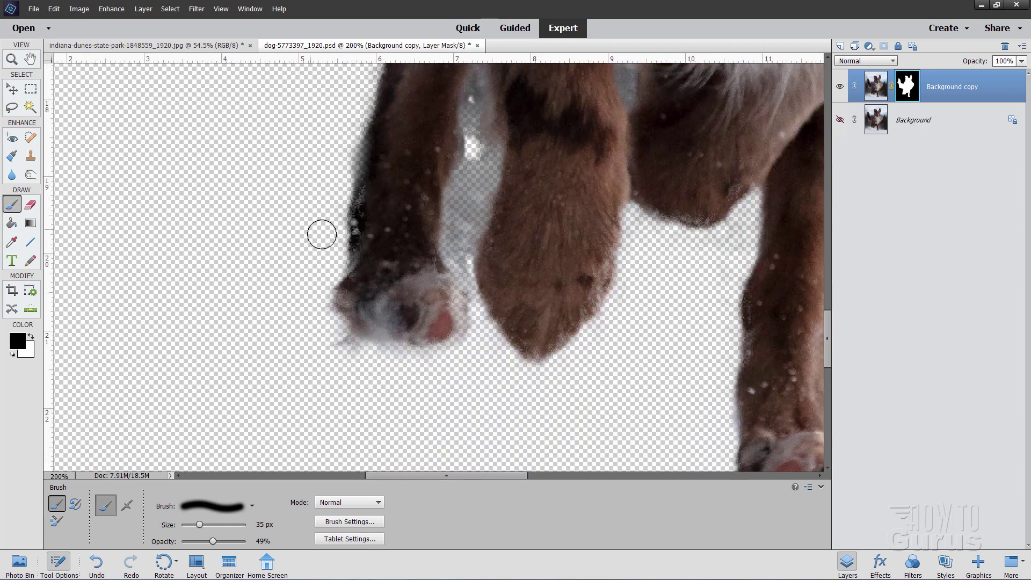
pyautogui.moveTo(334, 340)
pyautogui.mouseDown()
pyautogui.moveTo(405, 362)
pyautogui.moveTo(462, 350)
pyautogui.moveTo(469, 338)
pyautogui.moveTo(481, 346)
pyautogui.mouseUp()
pyautogui.moveTo(465, 229); pyautogui.dragTo(458, 333)
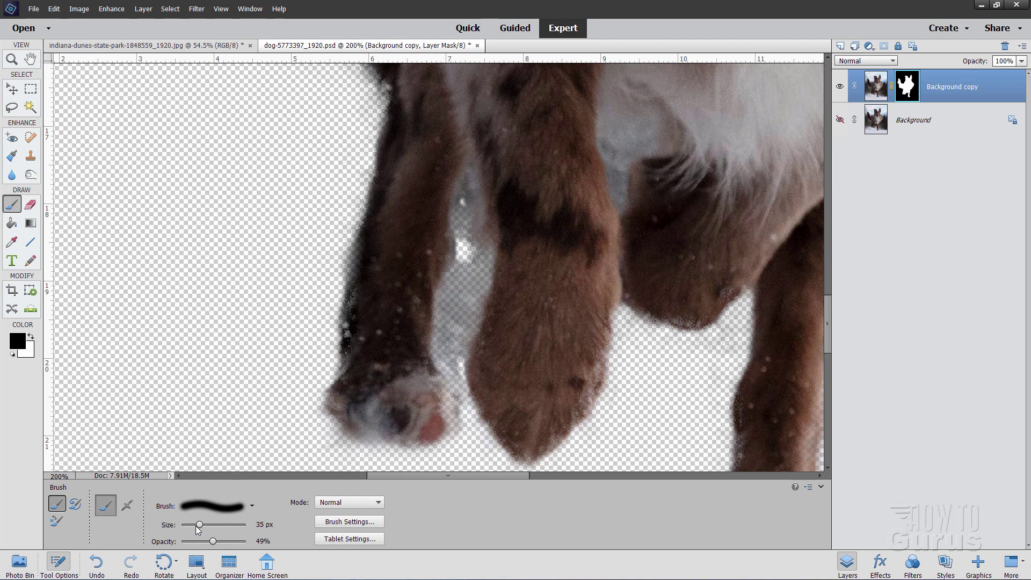
pyautogui.moveTo(191, 525); pyautogui.dragTo(186, 526)
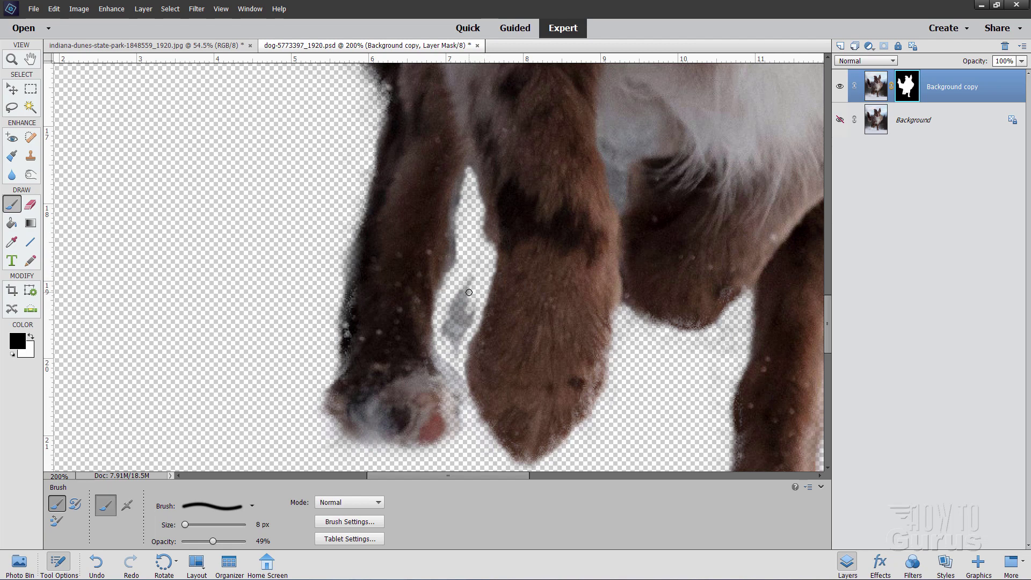
# Mask out the snow between the legs with 20 px and 9 px brushes, then fit the dog on screen.
pyautogui.press(']')
pyautogui.press(']')
pyautogui.press(']')
pyautogui.press(']')
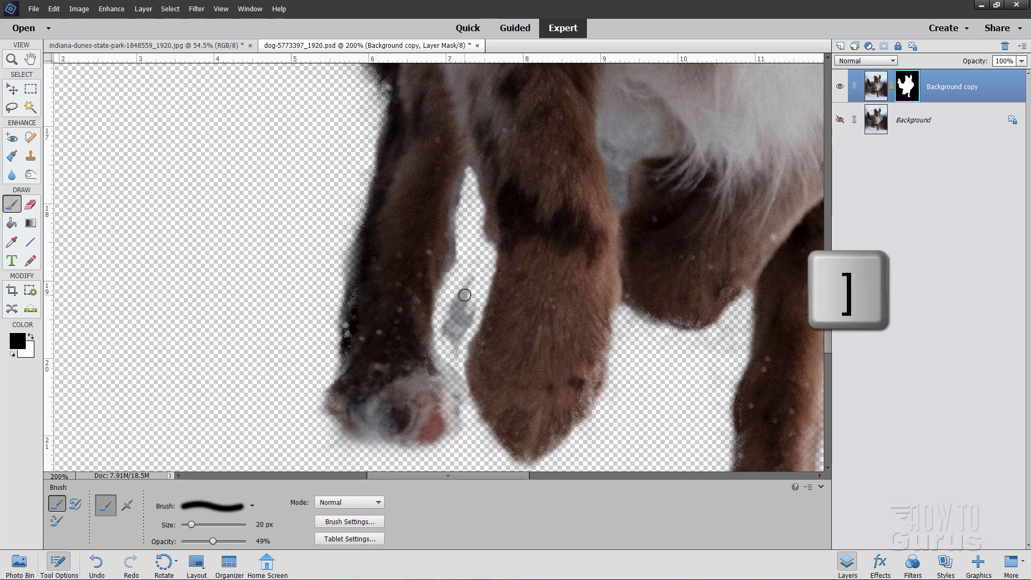
pyautogui.moveTo(481, 265)
pyautogui.mouseDown()
pyautogui.moveTo(461, 309)
pyautogui.moveTo(459, 283)
pyautogui.moveTo(452, 315)
pyautogui.moveTo(471, 300)
pyautogui.moveTo(462, 331)
pyautogui.moveTo(459, 319)
pyautogui.moveTo(451, 336)
pyautogui.moveTo(445, 311)
pyautogui.mouseUp()
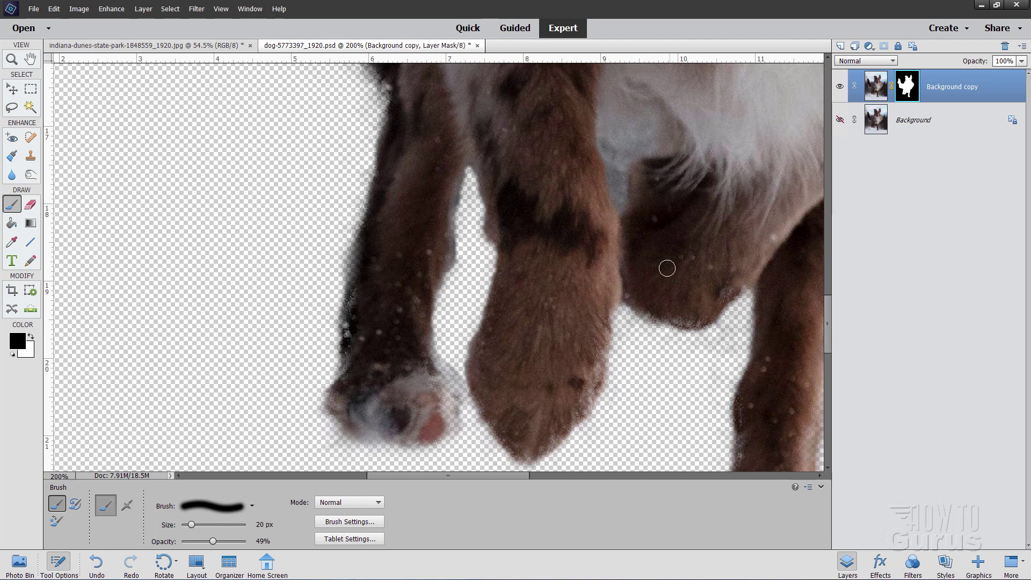
pyautogui.press('[')
pyautogui.press('[')
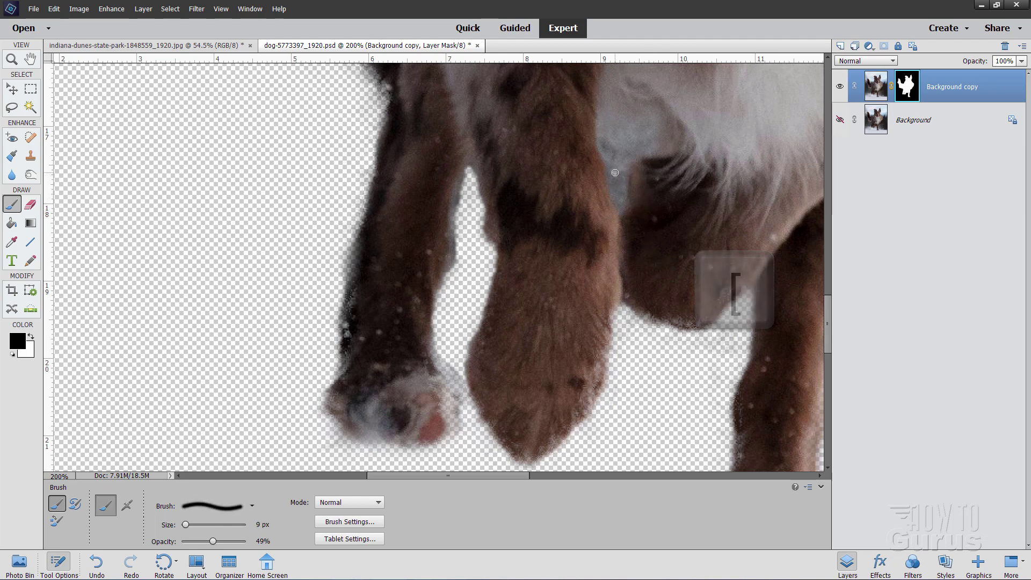
pyautogui.moveTo(619, 174)
pyautogui.mouseDown()
pyautogui.moveTo(620, 210)
pyautogui.moveTo(620, 188)
pyautogui.mouseUp()
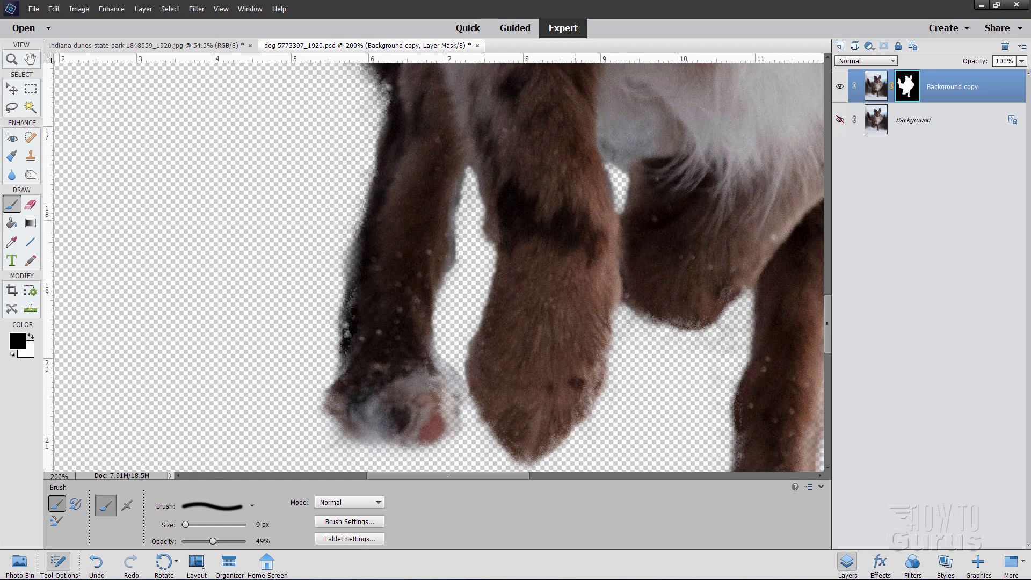
pyautogui.hotkey('ctrl', '0')
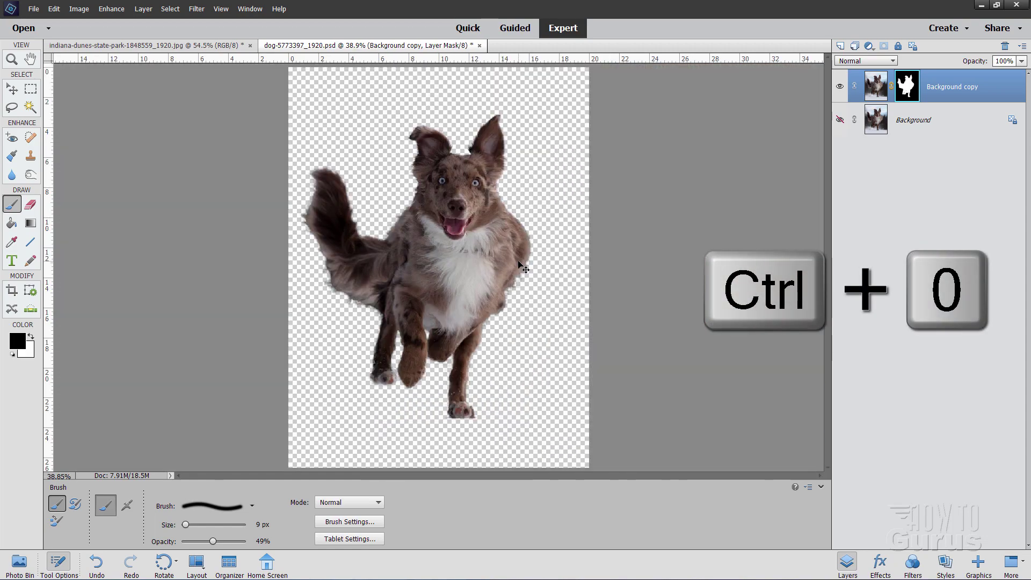
# With the Move tool, float the dog document in its own window and confirm General preferences.
pyautogui.click(12, 90)
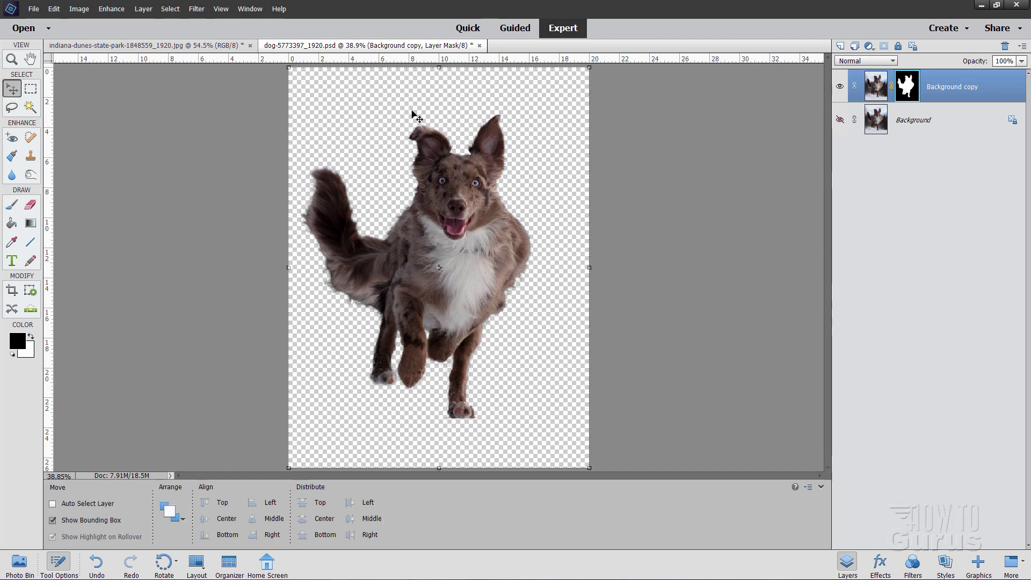
pyautogui.moveTo(376, 45); pyautogui.dragTo(489, 154)
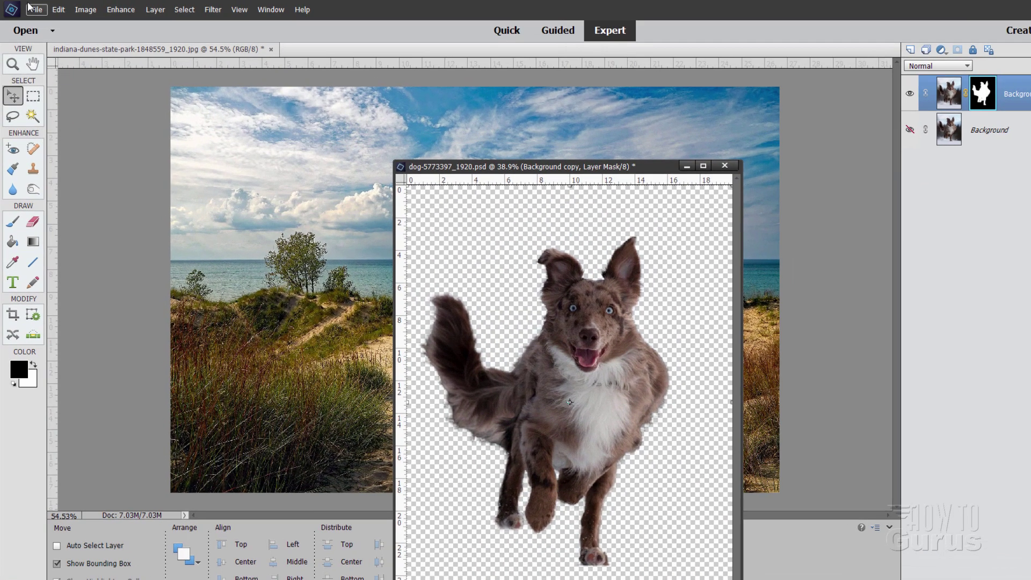
pyautogui.click(54, 8)
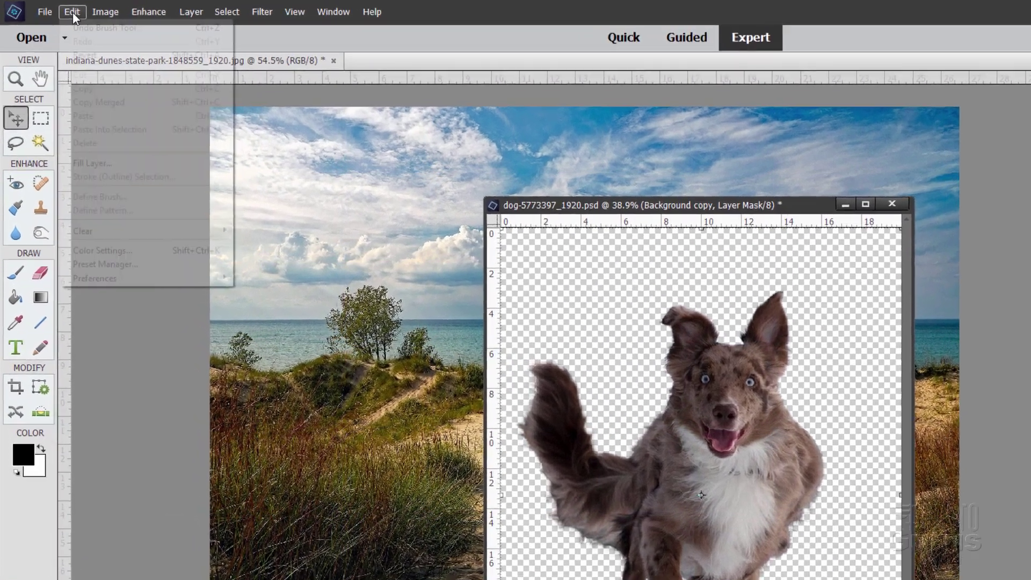
pyautogui.moveTo(112, 278)
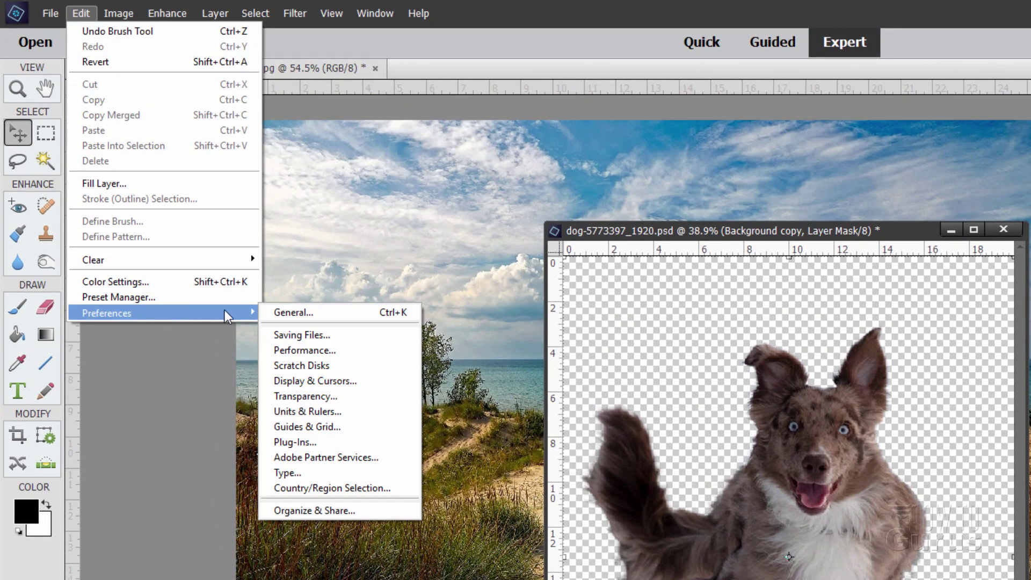
pyautogui.click(293, 312)
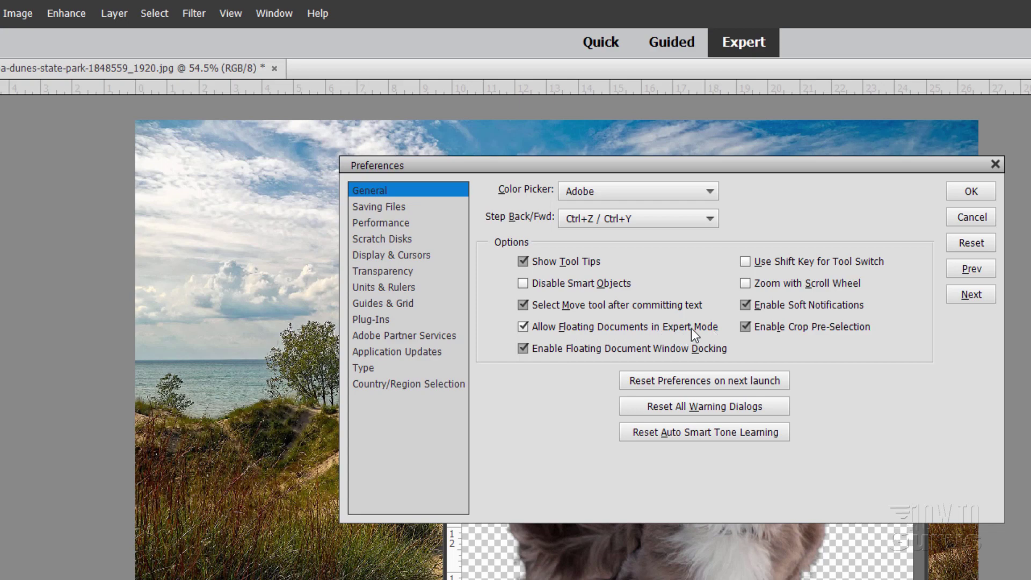
pyautogui.click(970, 191)
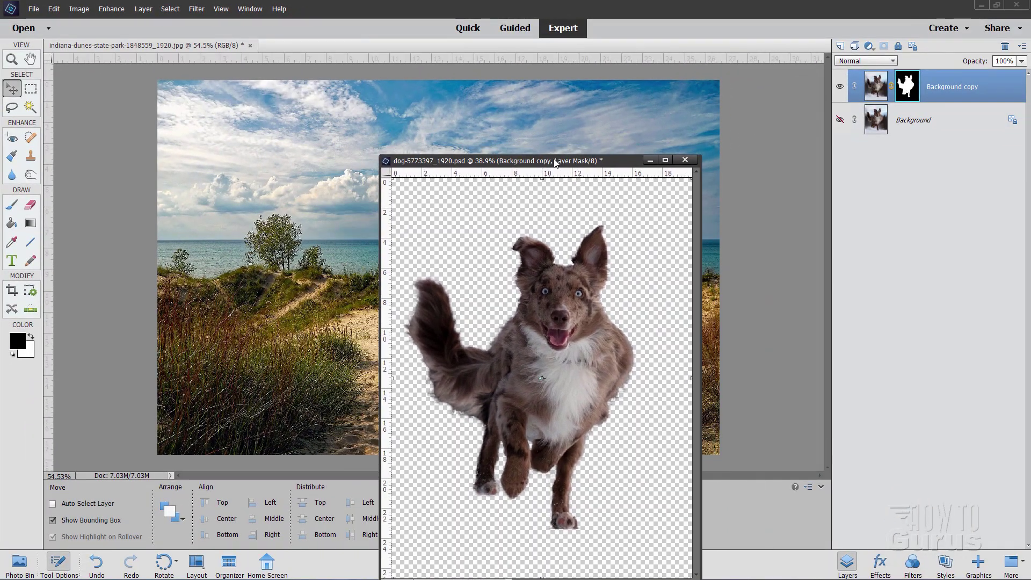
# Drag the dog's Background copy layer into the dunes photo, minimize the dog window, centre the dog.
pyautogui.moveTo(555, 162); pyautogui.dragTo(598, 248)
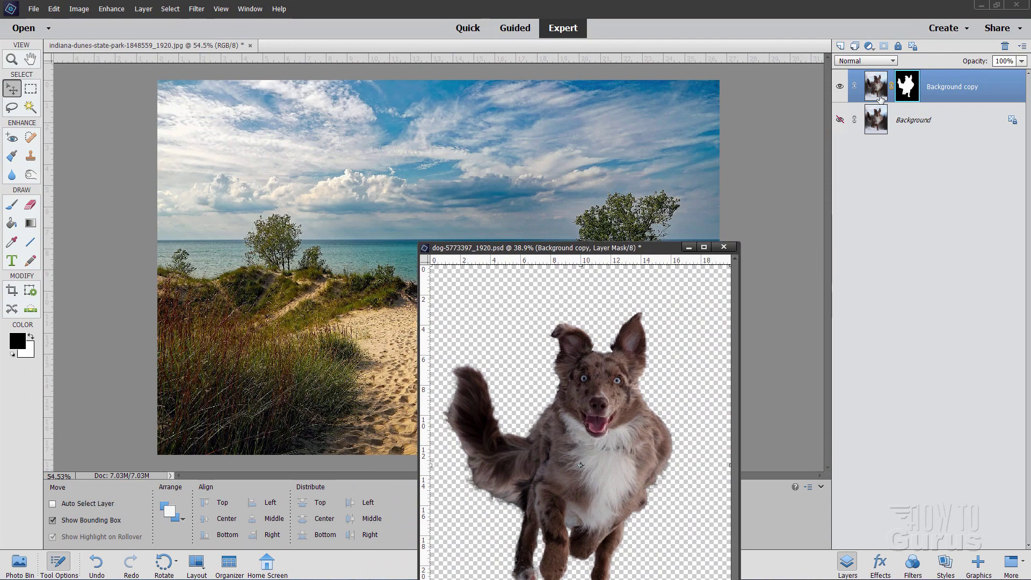
pyautogui.moveTo(877, 91); pyautogui.dragTo(418, 157)
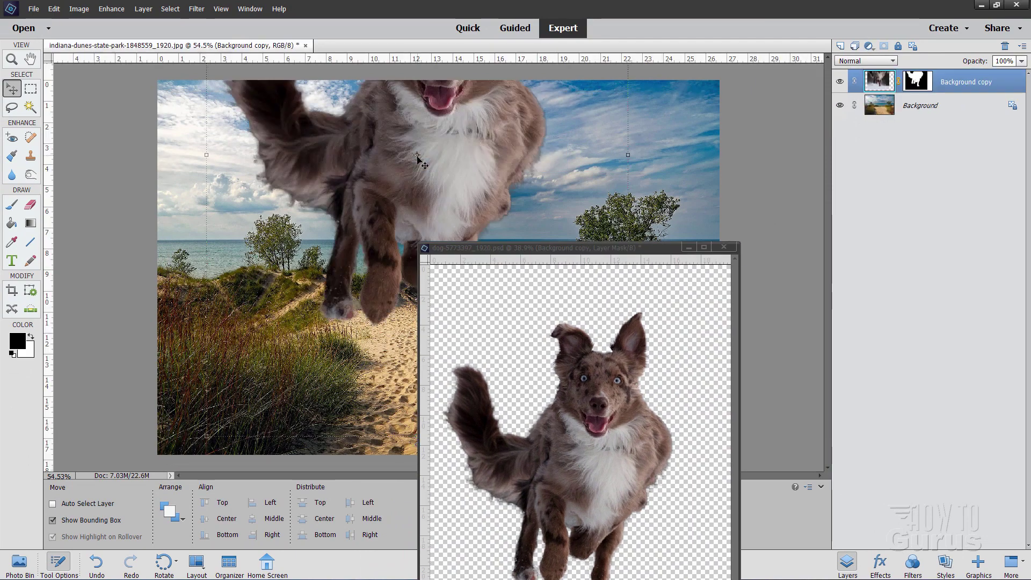
pyautogui.click(690, 247)
pyautogui.moveTo(456, 176); pyautogui.dragTo(520, 300)
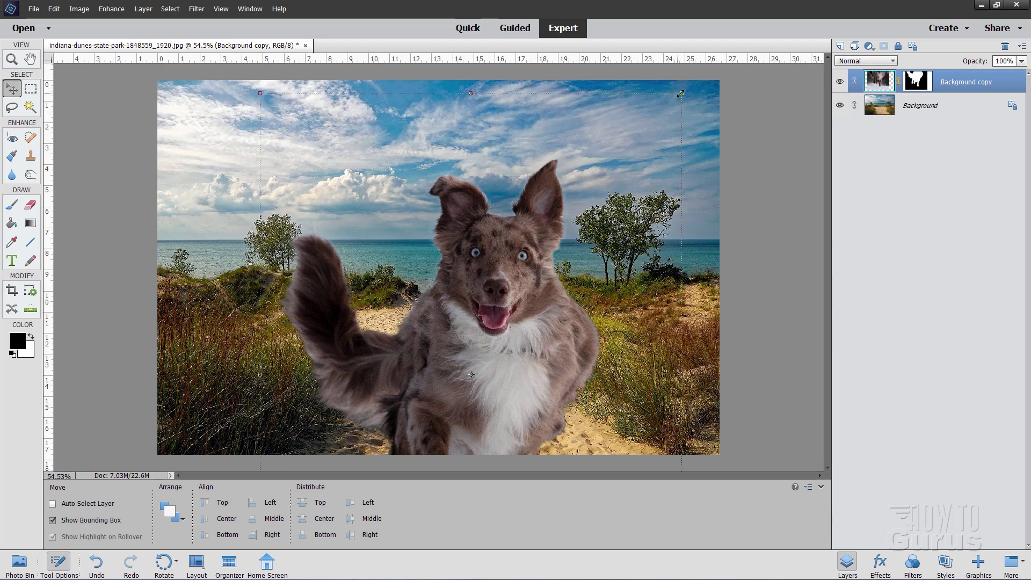
# Scale the dog to 72.22%, move it up and right onto the sandy path, and commit.
pyautogui.moveTo(681, 93); pyautogui.dragTo(565, 249)
pyautogui.moveTo(459, 417); pyautogui.dragTo(521, 332)
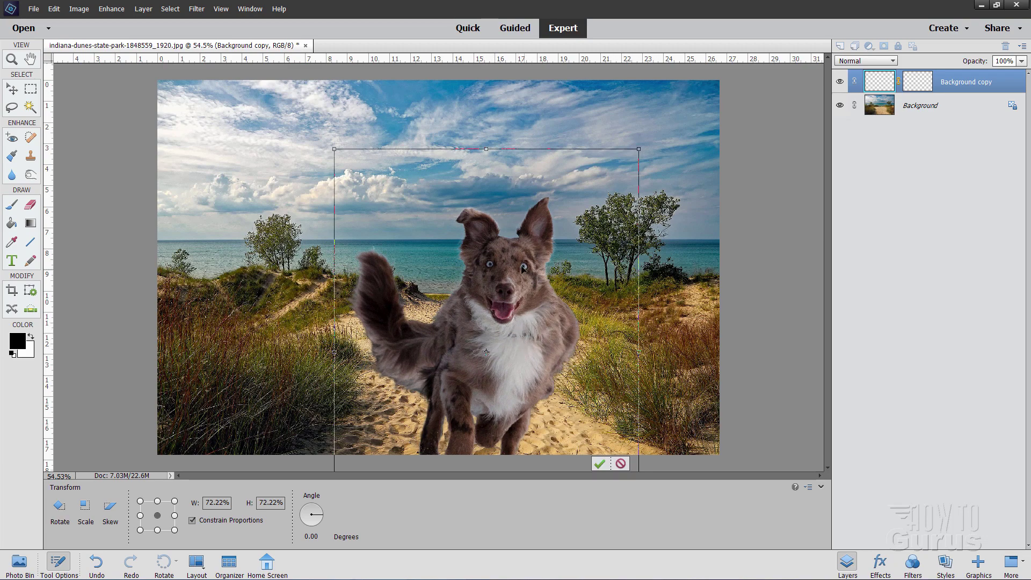
pyautogui.click(599, 464)
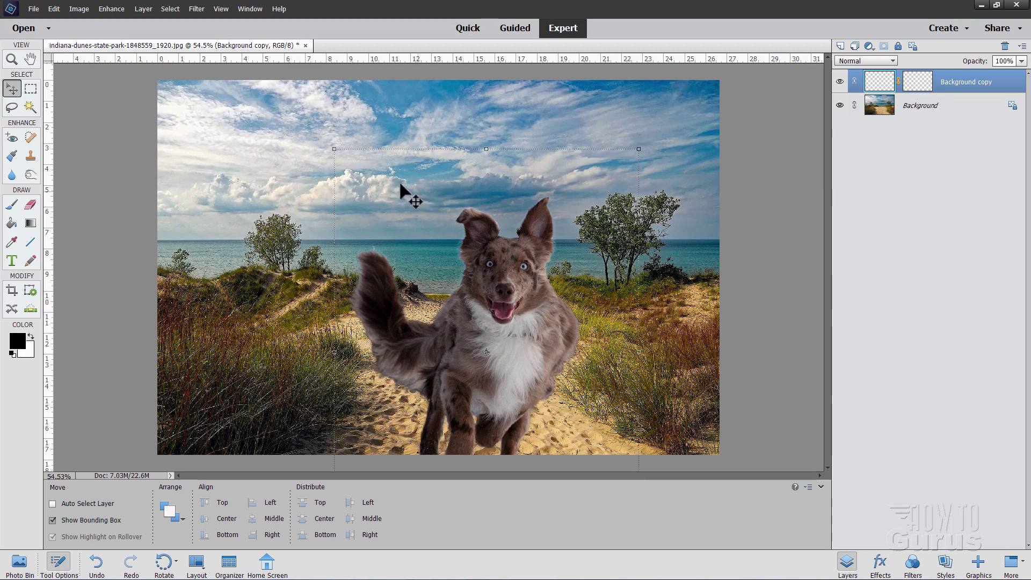
# Save the composite as 'dog beach.psd' and close its document tab.
pyautogui.click(34, 8)
pyautogui.click(47, 107)
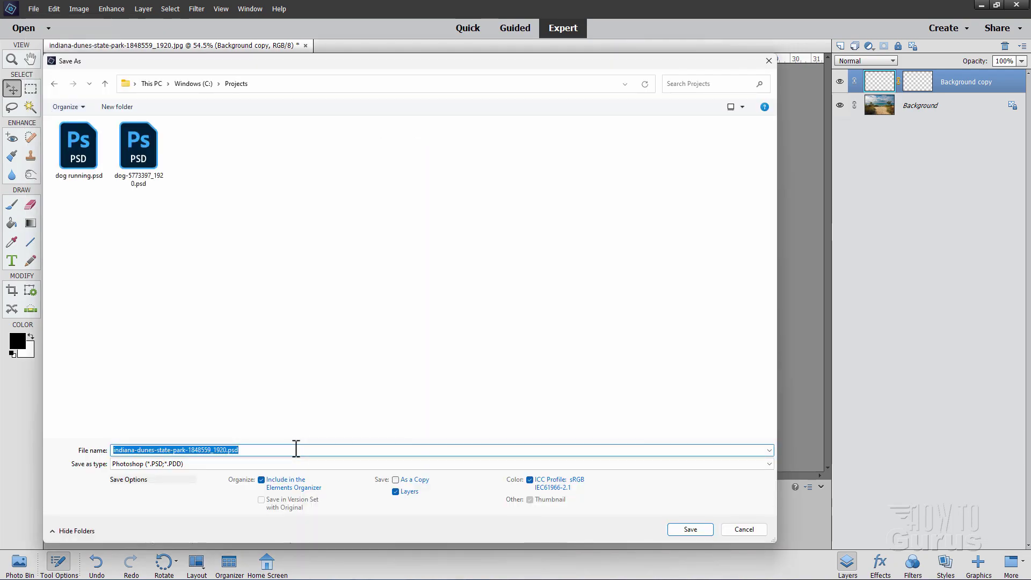
pyautogui.click(296, 449)
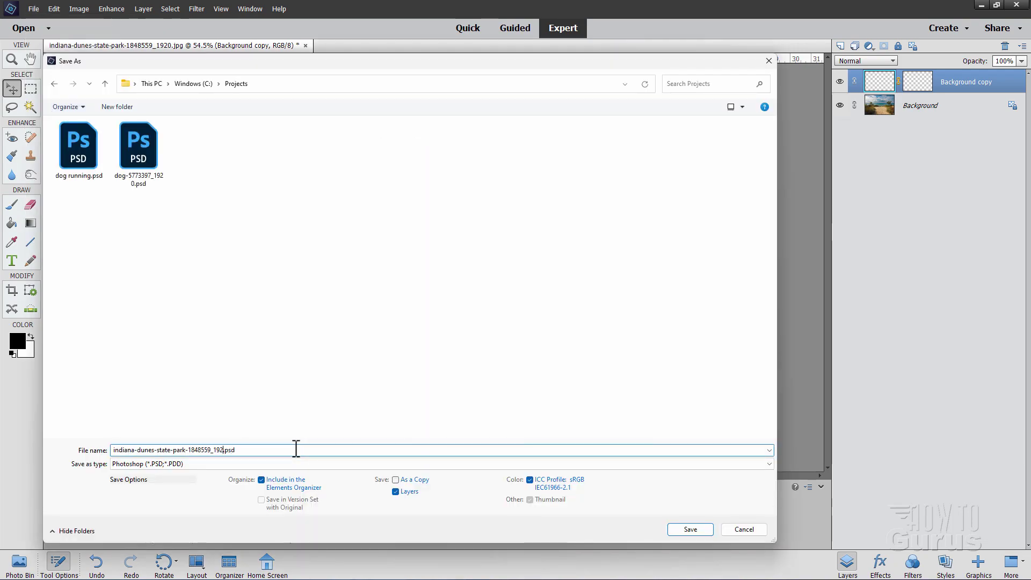
pyautogui.press('BackSpace')
pyautogui.press('BackSpace')
pyautogui.press('BackSpace')
pyautogui.press('BackSpace')
pyautogui.press('BackSpace')
pyautogui.press('BackSpace')
pyautogui.press('BackSpace')
pyautogui.press('BackSpace')
pyautogui.press('BackSpace')
pyautogui.press('BackSpace')
pyautogui.press('BackSpace')
pyautogui.press('BackSpace')
pyautogui.press('BackSpace')
pyautogui.press('BackSpace')
pyautogui.press('BackSpace')
pyautogui.press('BackSpace')
pyautogui.press('BackSpace')
pyautogui.press('BackSpace')
pyautogui.press('BackSpace')
pyautogui.press('BackSpace')
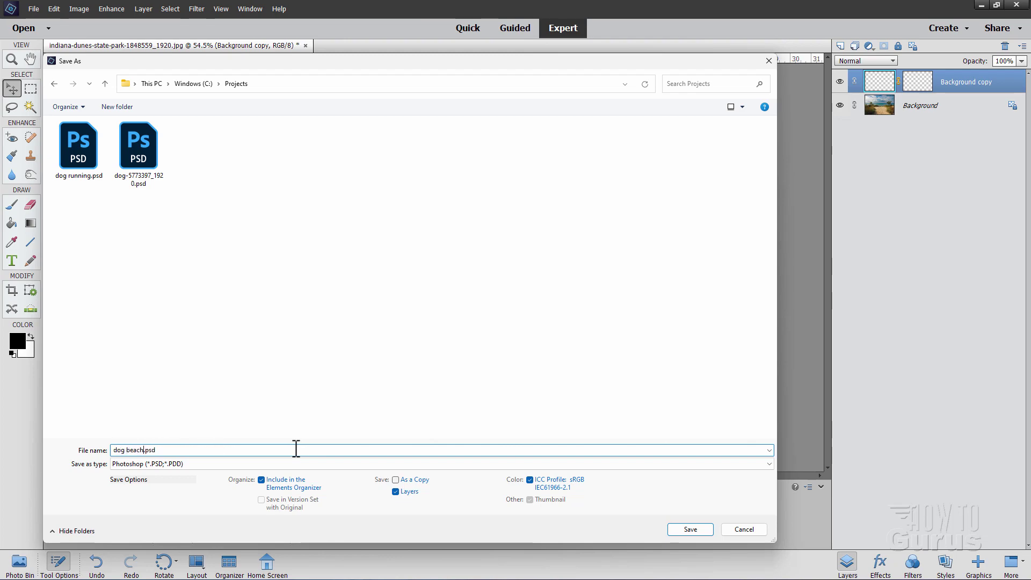
pyautogui.write('dog beach')
pyautogui.press('Return')
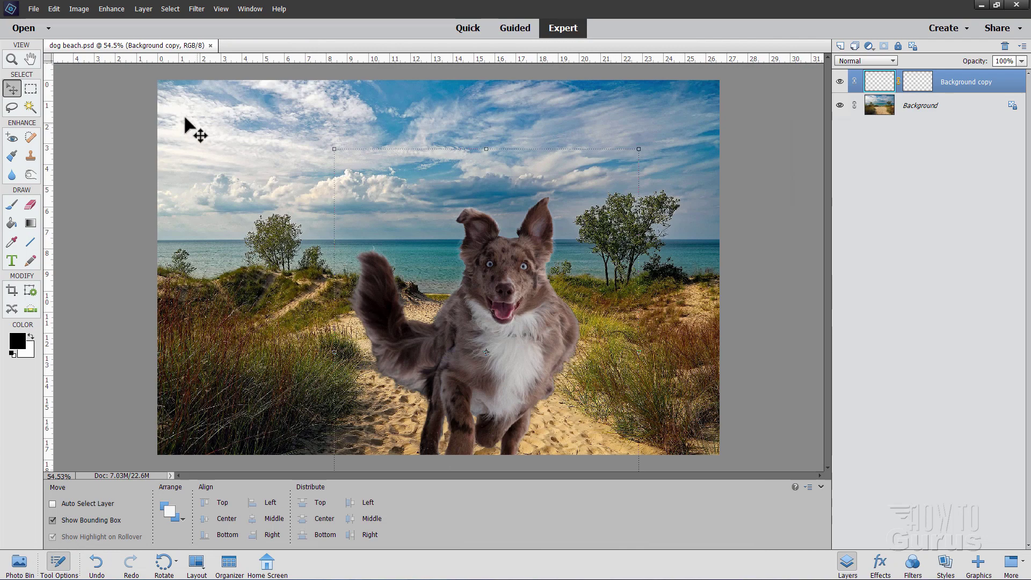
pyautogui.click(210, 45)
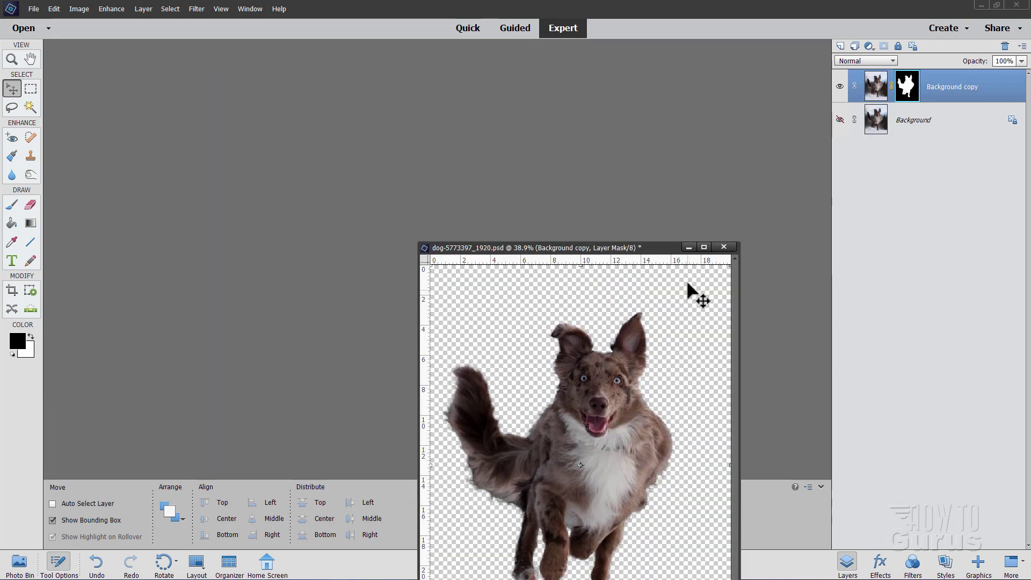
# Close the original dog photo and reopen dog beach.psd from the recently edited files.
pyautogui.click(723, 247)
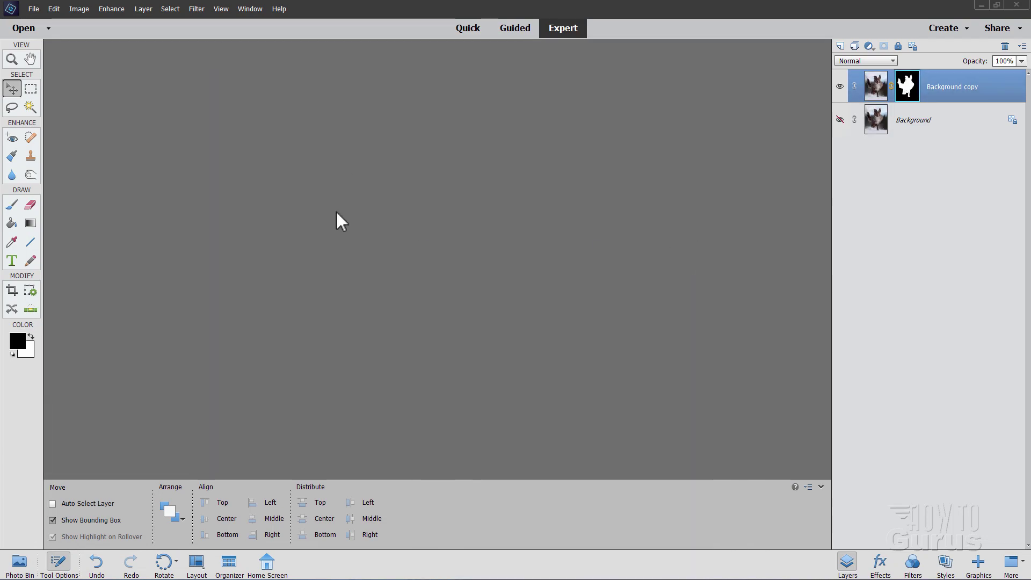
pyautogui.click(27, 7)
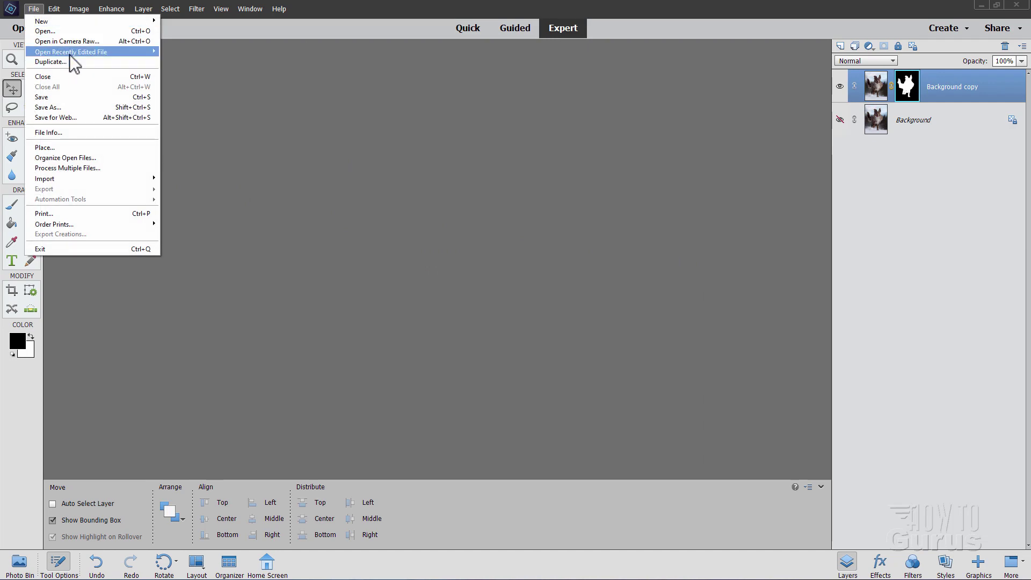
pyautogui.moveTo(69, 54)
pyautogui.click(203, 48)
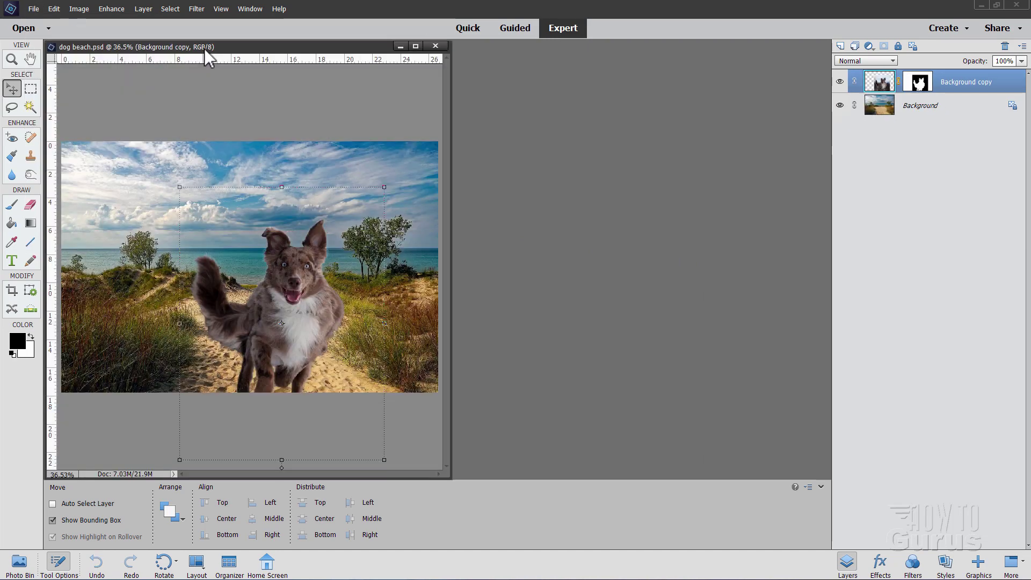
pyautogui.moveTo(312, 50); pyautogui.dragTo(444, 46)
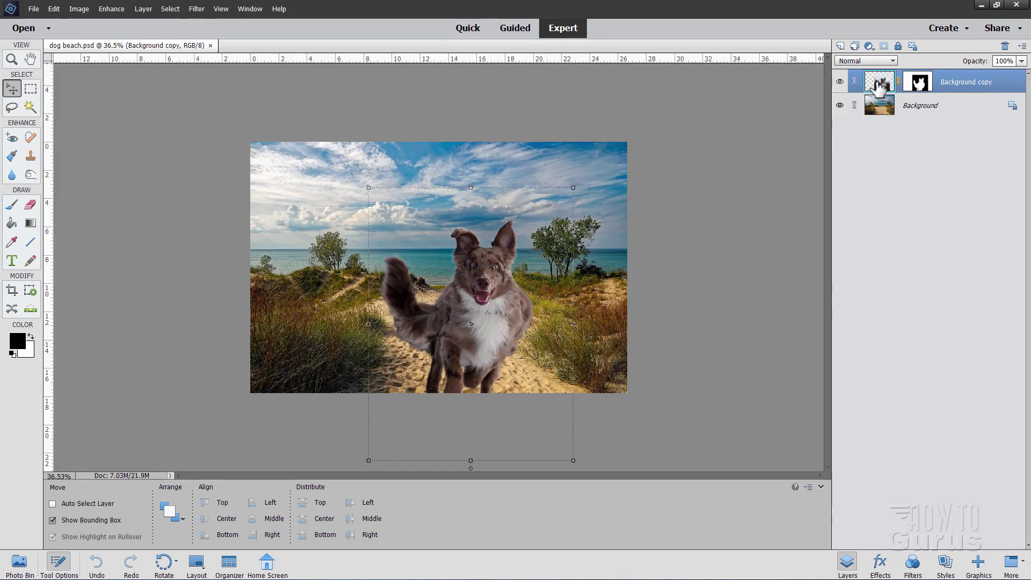
# Fit the composite to the screen with the Zoom tool and return to the Move tool.
pyautogui.click(12, 59)
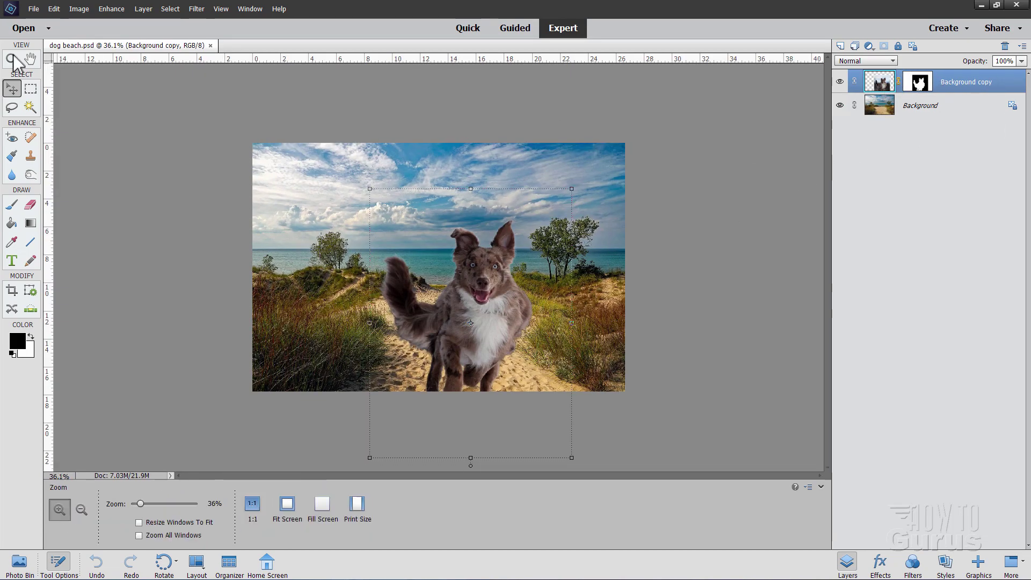
pyautogui.click(287, 504)
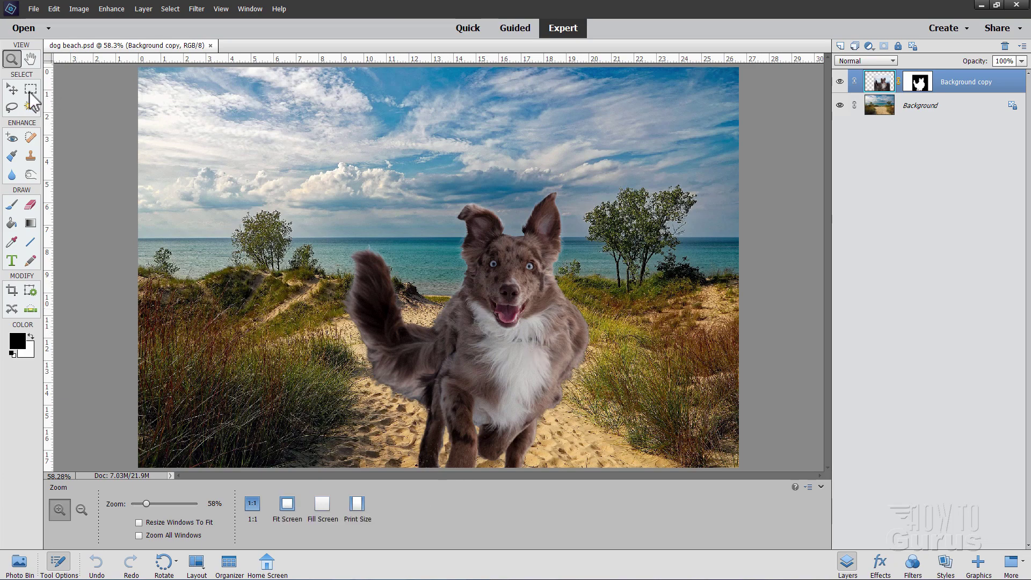
pyautogui.press('v')
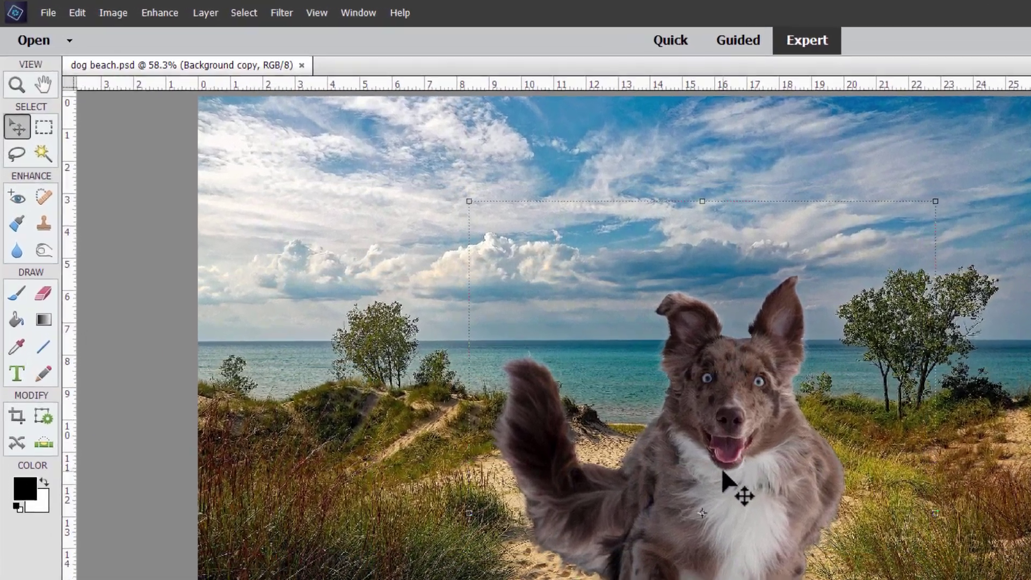
# Add a Levels 1 adjustment layer using the previous layer as a clipping mask.
pyautogui.click(205, 12)
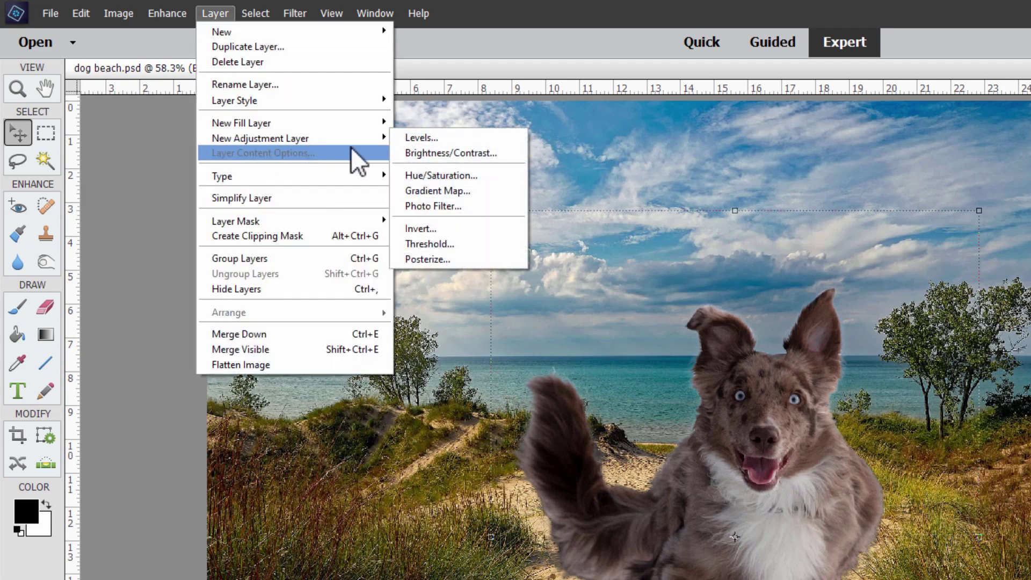
pyautogui.click(456, 141)
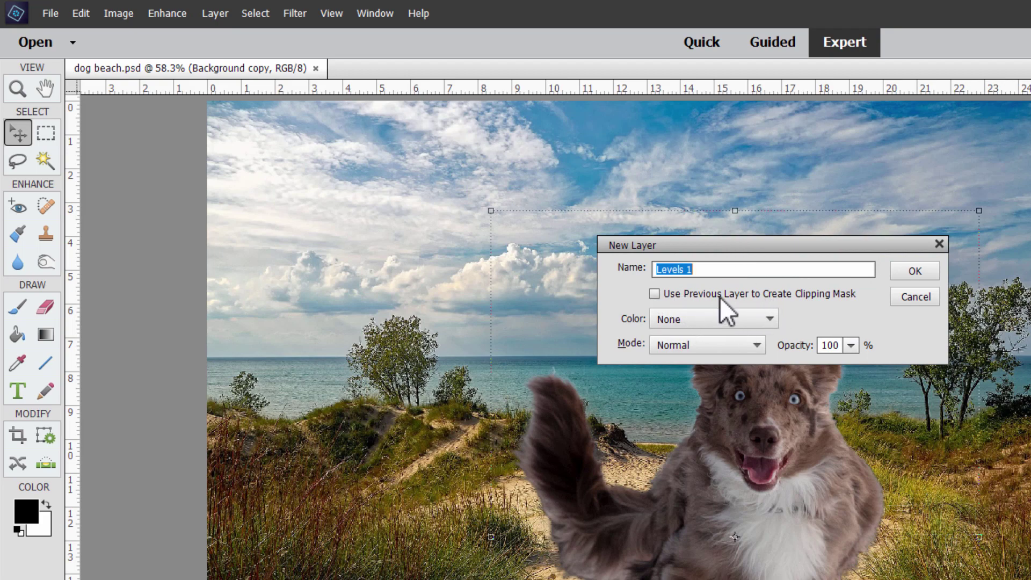
pyautogui.click(656, 295)
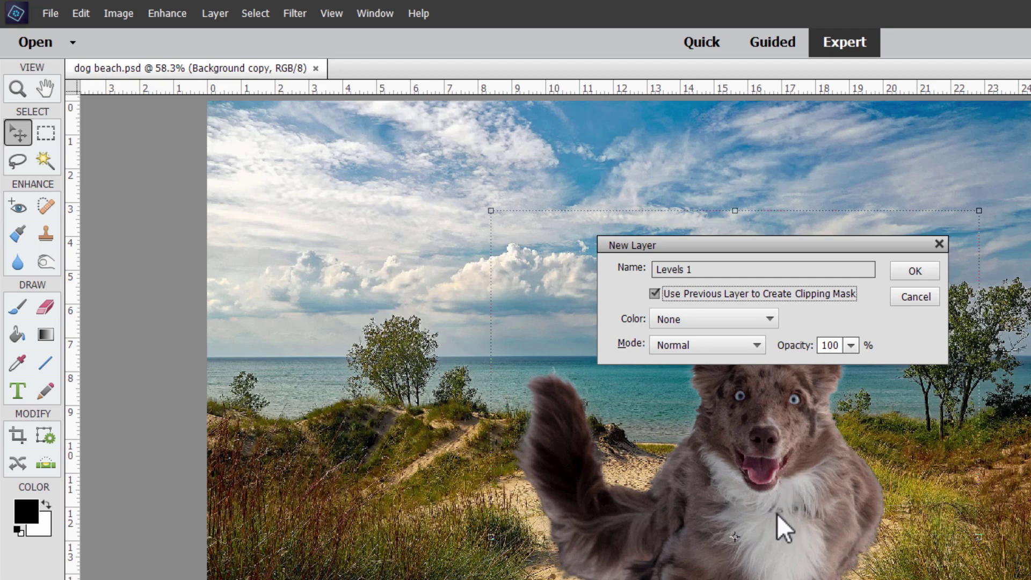
pyautogui.click(915, 270)
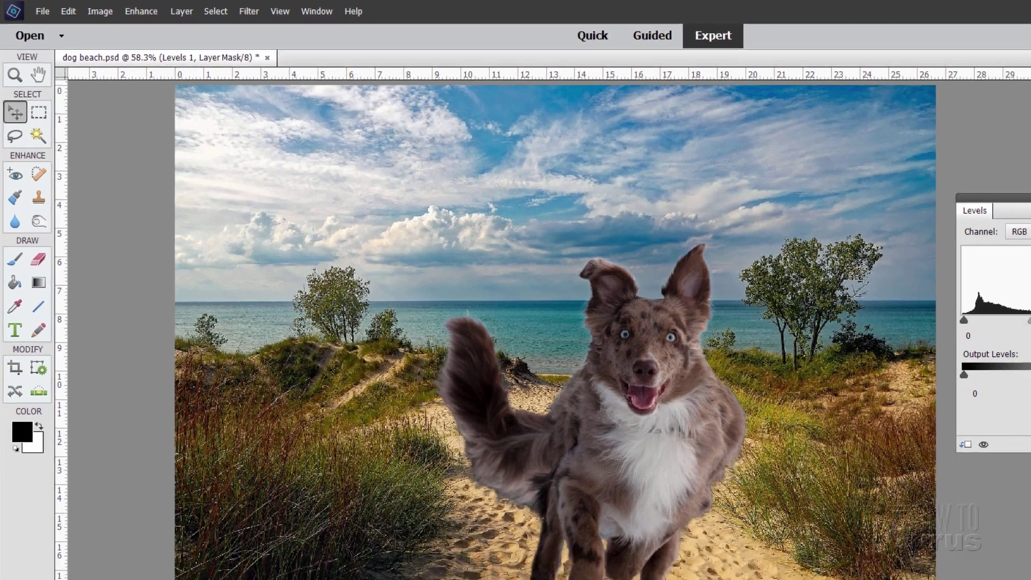
# Set the dog's Levels input sliders to black 10, midtone 0.83 and white 218.
pyautogui.moveTo(1021, 197); pyautogui.dragTo(686, 202)
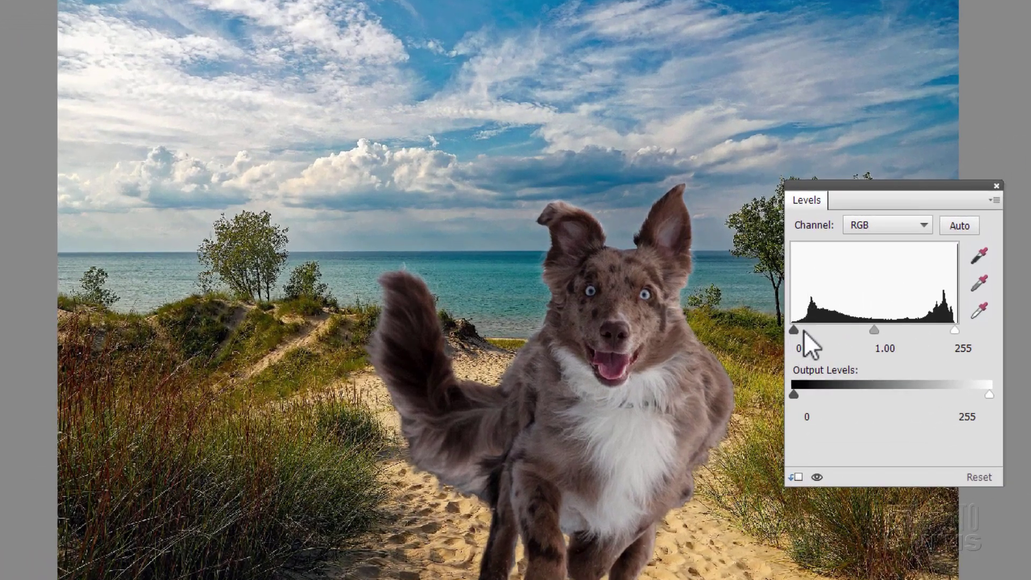
pyautogui.moveTo(796, 331); pyautogui.dragTo(803, 330)
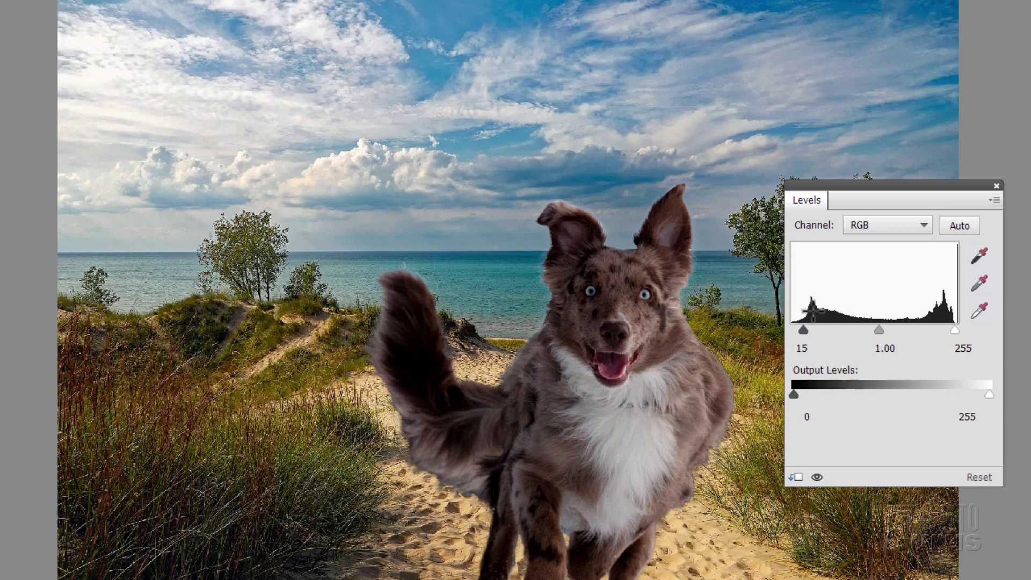
pyautogui.moveTo(804, 331)
pyautogui.mouseDown()
pyautogui.moveTo(817, 330)
pyautogui.moveTo(801, 327)
pyautogui.mouseUp()
pyautogui.moveTo(956, 331); pyautogui.dragTo(936, 330)
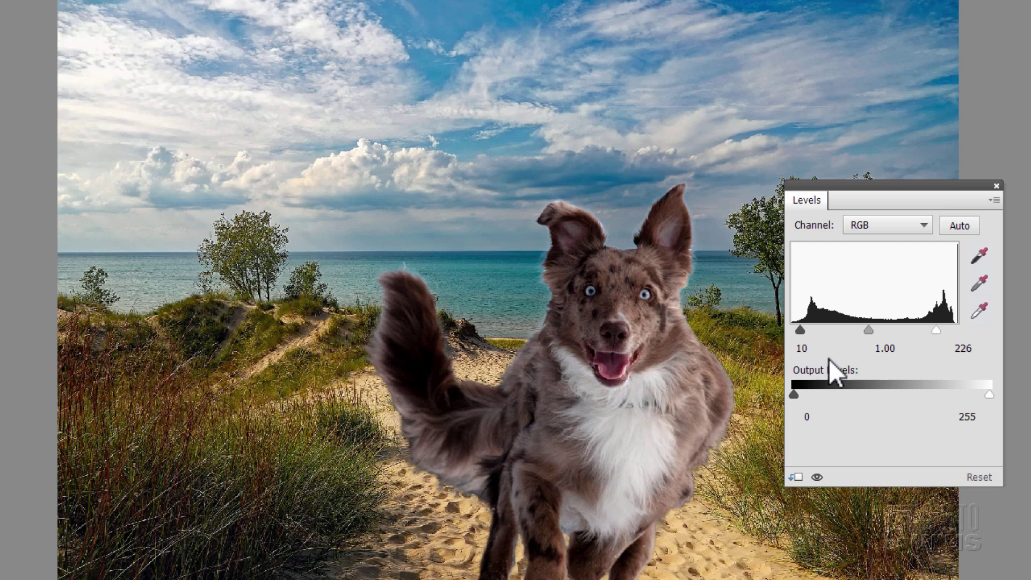
pyautogui.moveTo(869, 330); pyautogui.dragTo(875, 329)
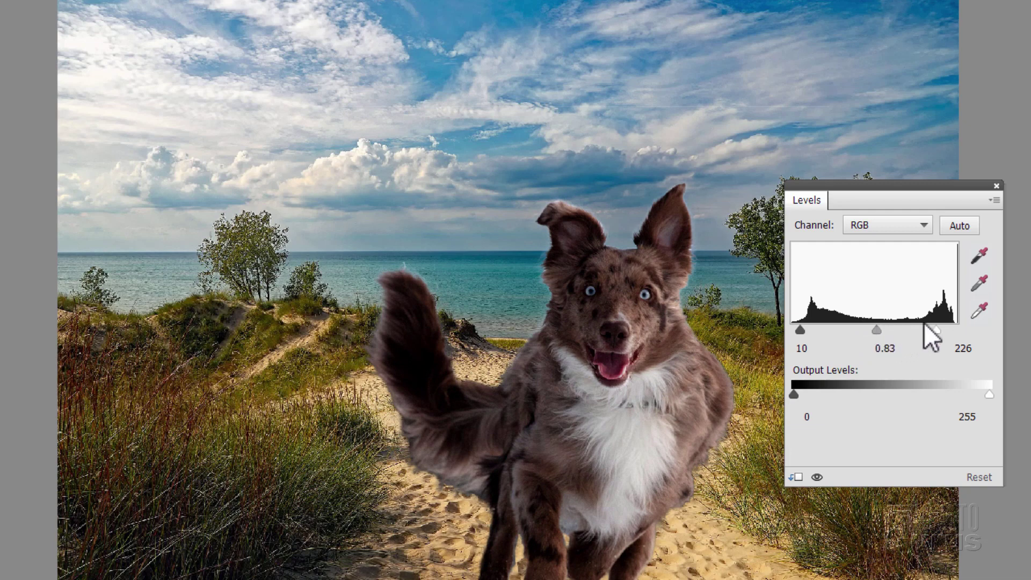
pyautogui.moveTo(938, 331); pyautogui.dragTo(933, 331)
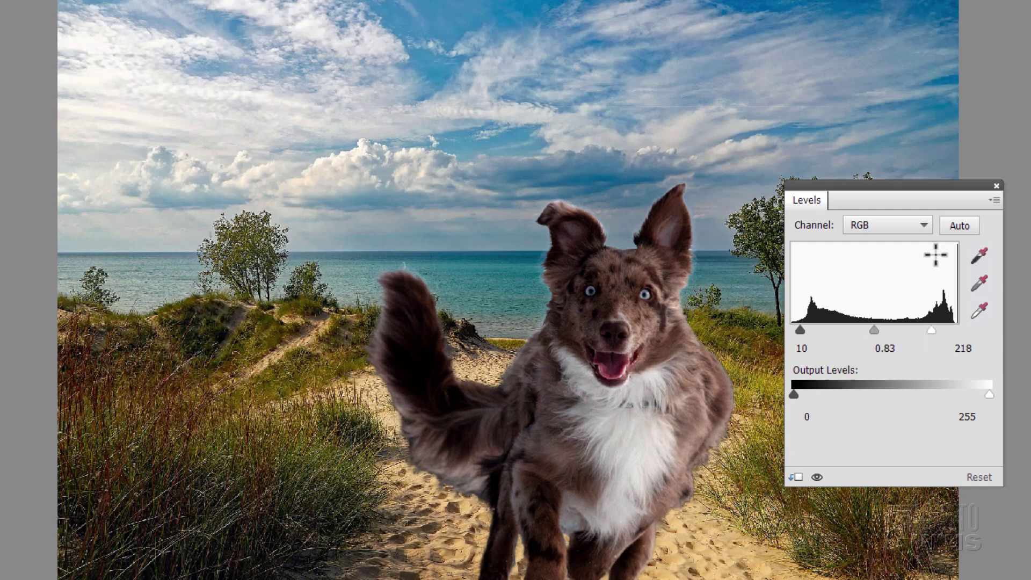
pyautogui.moveTo(920, 201); pyautogui.dragTo(1013, 244)
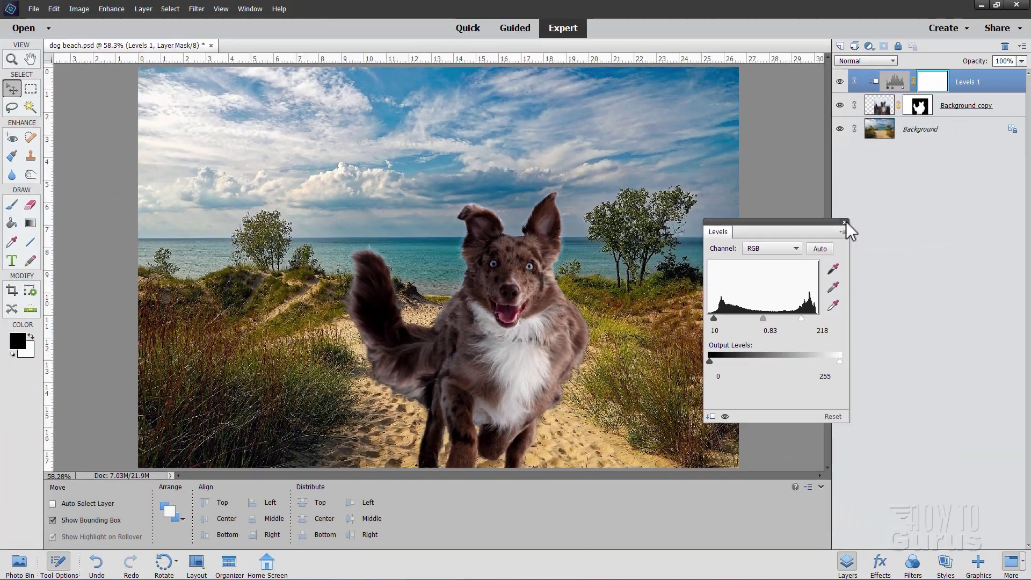
# Zoom to 200% on the dog's head, target its mask, and select the Burn tool.
pyautogui.click(890, 224)
pyautogui.click(11, 59)
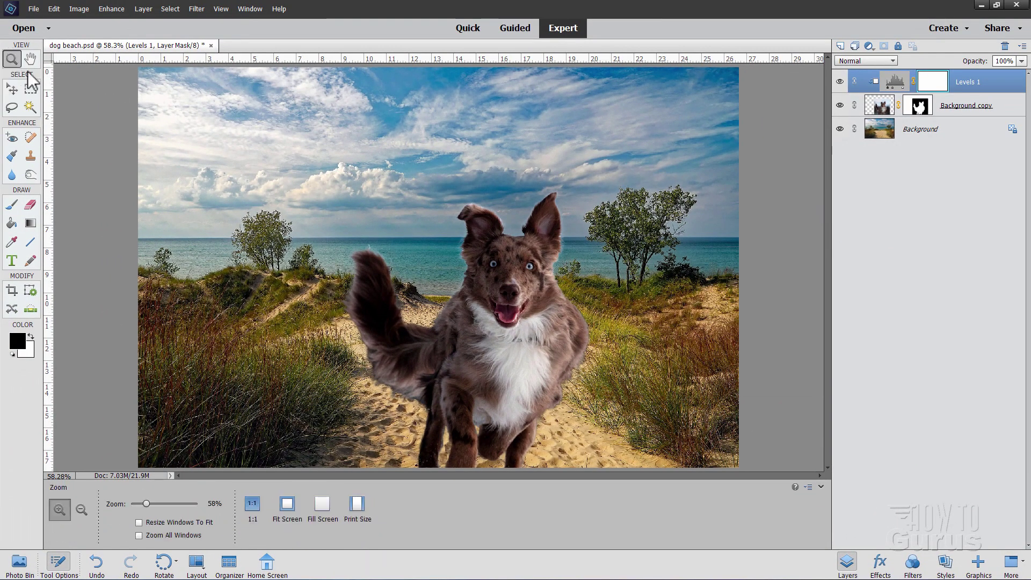
pyautogui.click(465, 258)
pyautogui.click(466, 259)
pyautogui.click(466, 258)
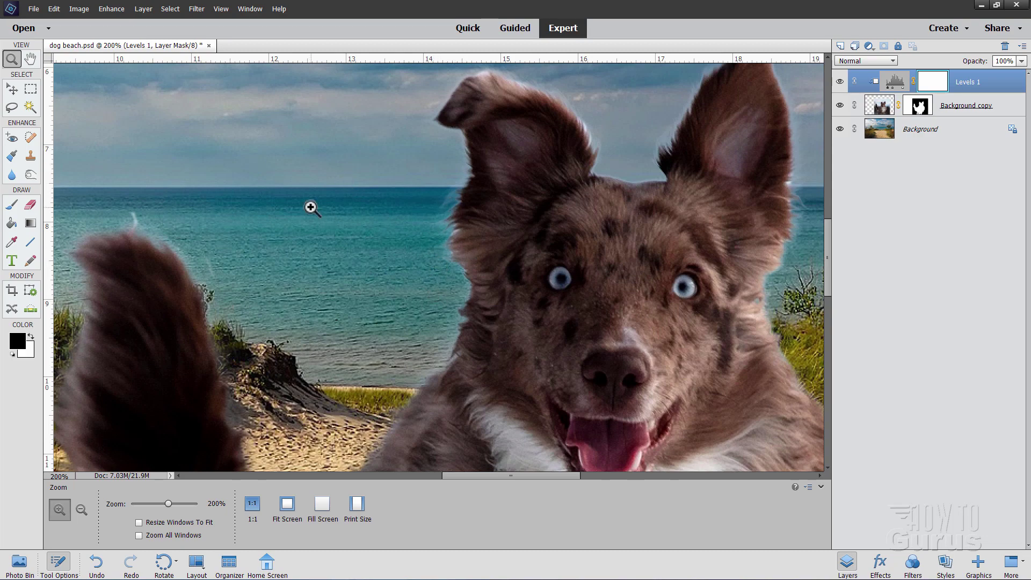
pyautogui.click(12, 89)
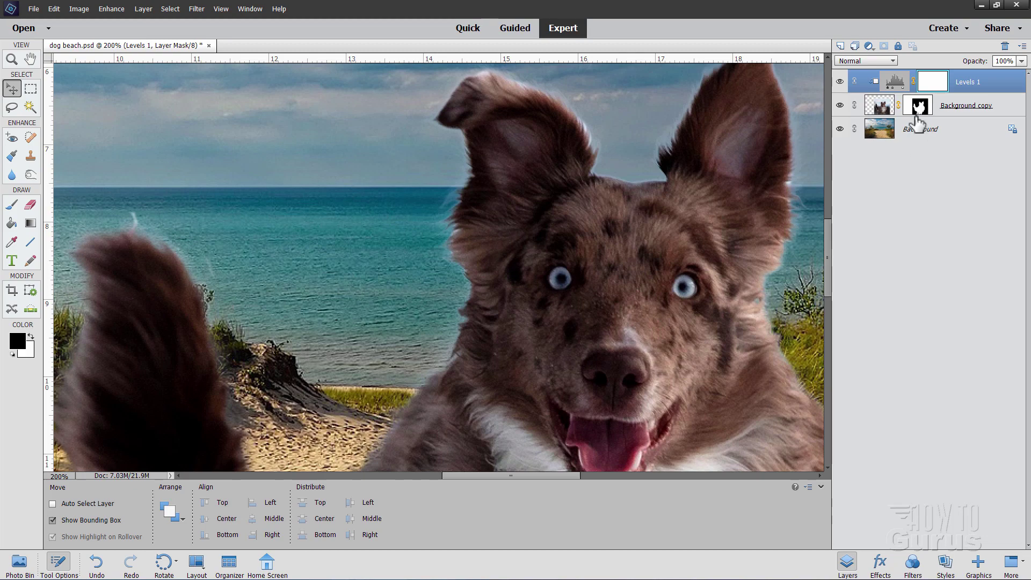
pyautogui.click(918, 106)
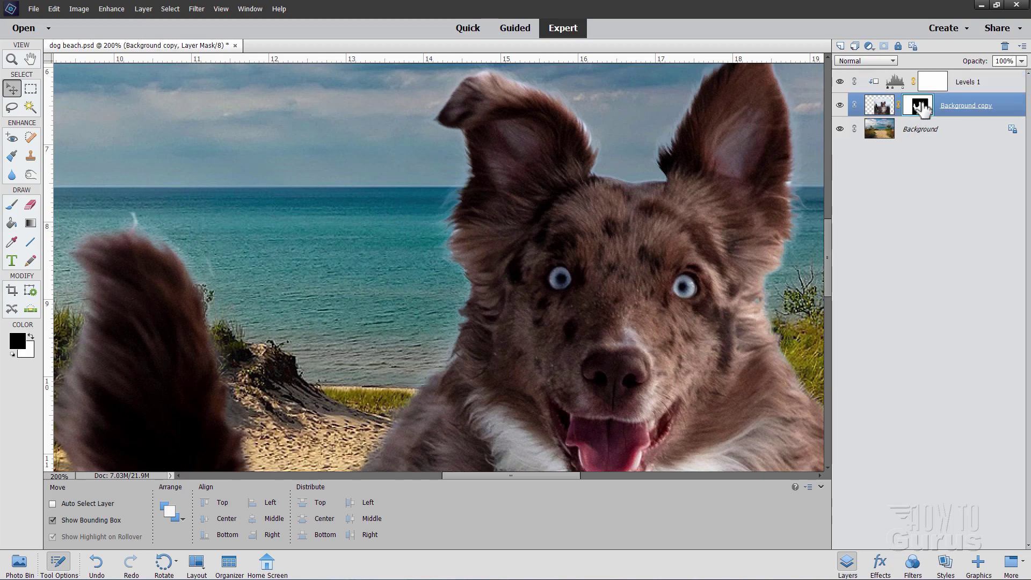
pyautogui.click(30, 175)
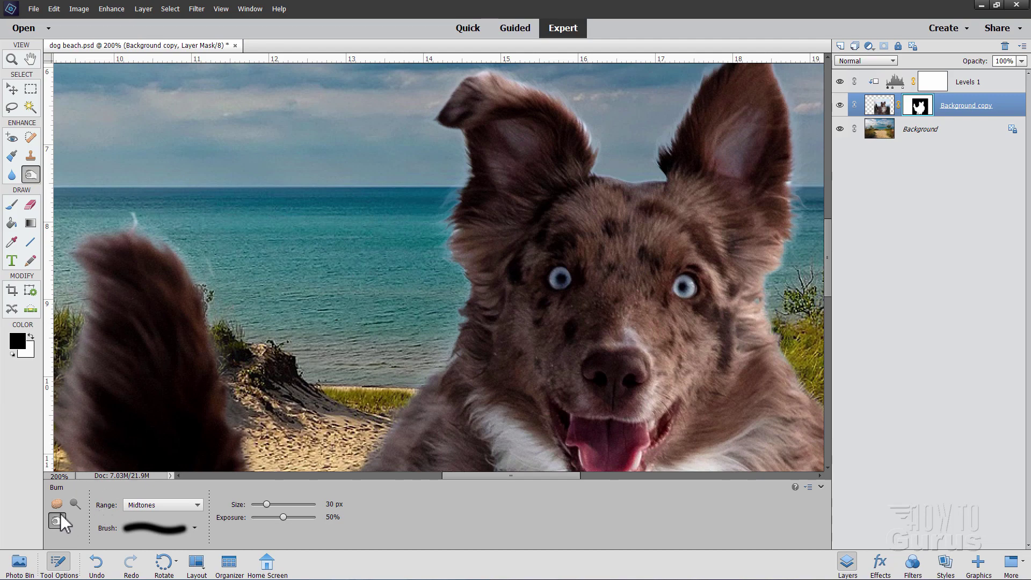
pyautogui.click(75, 505)
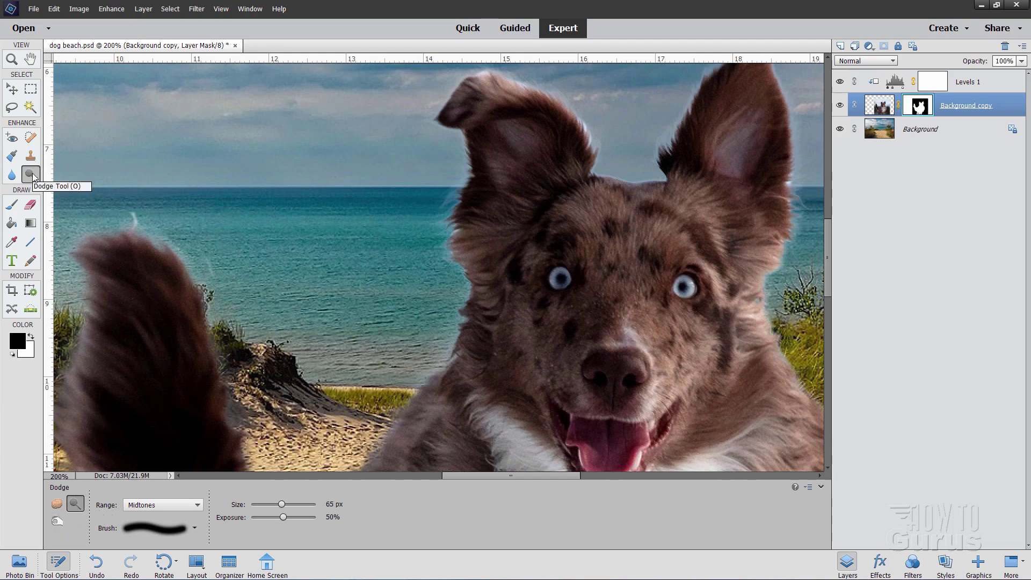
pyautogui.click(57, 522)
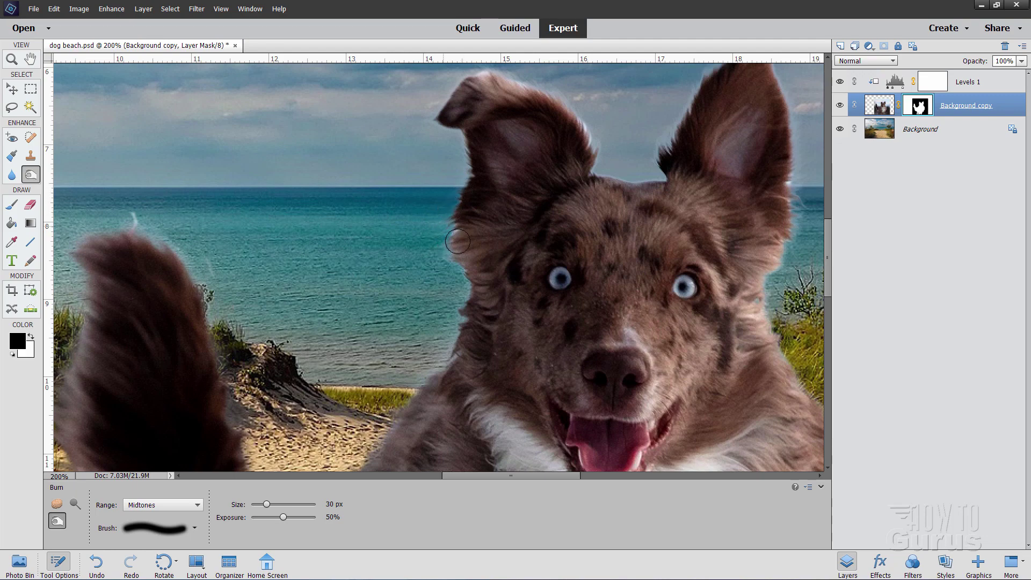
# Burn the pale fur edges left of the face and along the right ear's top and left edges.
pyautogui.moveTo(446, 255)
pyautogui.mouseDown()
pyautogui.moveTo(456, 273)
pyautogui.moveTo(435, 240)
pyautogui.moveTo(462, 271)
pyautogui.moveTo(454, 259)
pyautogui.moveTo(472, 305)
pyautogui.mouseUp()
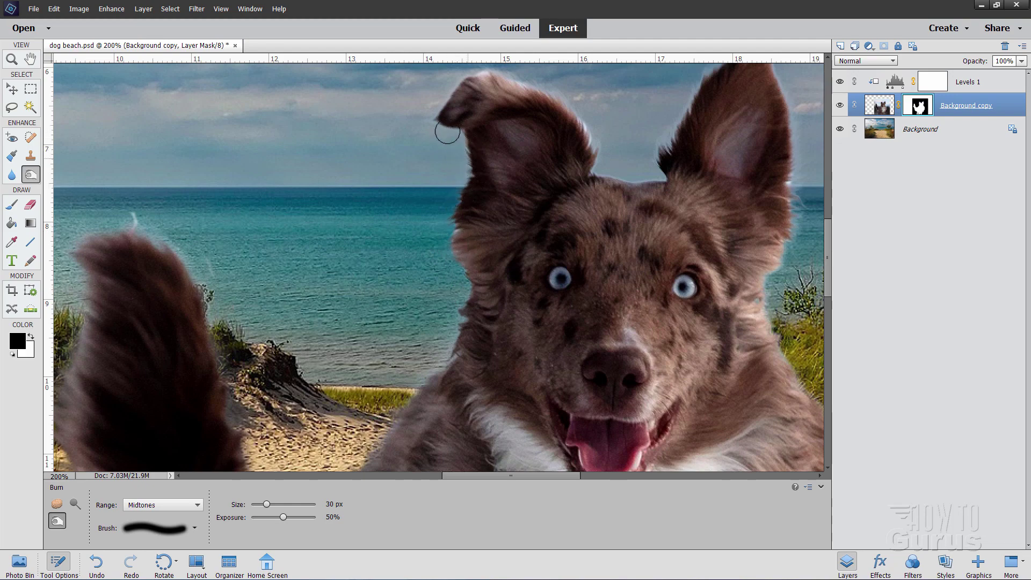
pyautogui.moveTo(447, 234)
pyautogui.mouseDown()
pyautogui.moveTo(435, 377)
pyautogui.moveTo(430, 356)
pyautogui.moveTo(443, 364)
pyautogui.mouseUp()
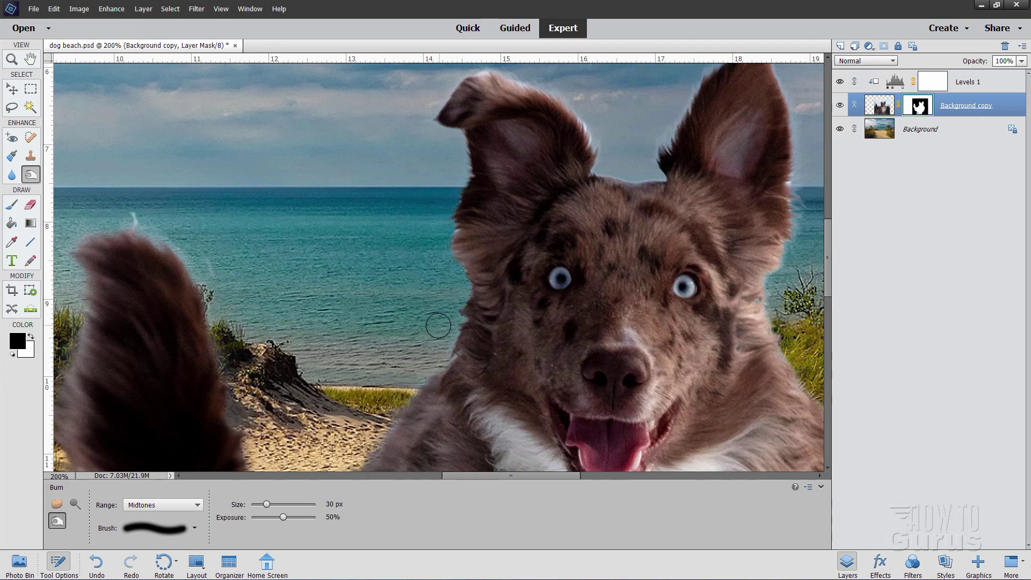
pyautogui.moveTo(468, 91)
pyautogui.mouseDown()
pyautogui.moveTo(513, 79)
pyautogui.moveTo(493, 72)
pyautogui.moveTo(554, 94)
pyautogui.moveTo(600, 140)
pyautogui.moveTo(588, 126)
pyautogui.moveTo(601, 176)
pyautogui.moveTo(613, 140)
pyautogui.moveTo(596, 172)
pyautogui.moveTo(646, 179)
pyautogui.moveTo(634, 186)
pyautogui.moveTo(657, 146)
pyautogui.mouseUp()
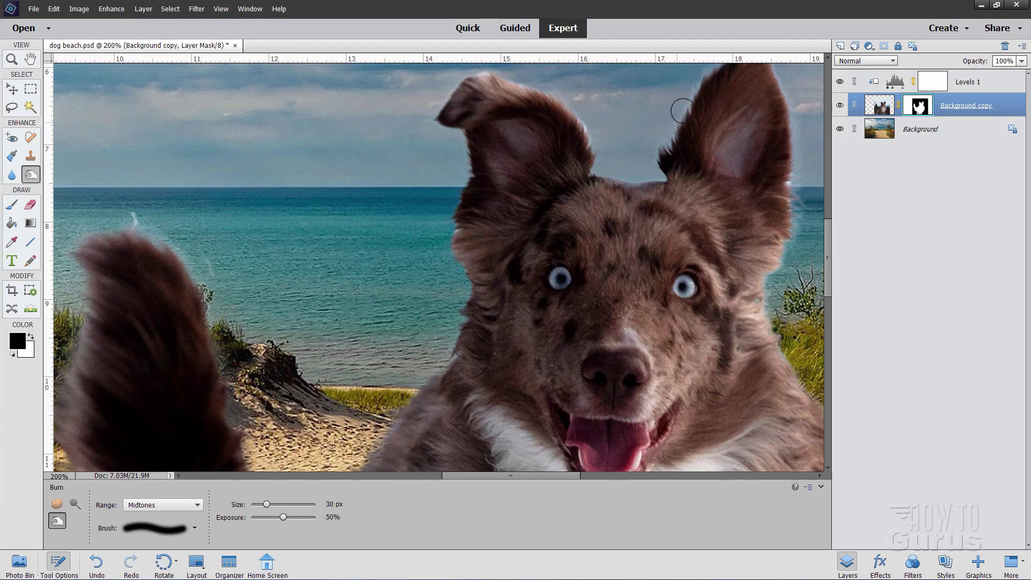
pyautogui.moveTo(682, 110)
pyautogui.mouseDown()
pyautogui.moveTo(652, 152)
pyautogui.moveTo(660, 161)
pyautogui.moveTo(682, 100)
pyautogui.moveTo(553, 209)
pyautogui.moveTo(536, 194)
pyautogui.mouseUp()
pyautogui.press('space')
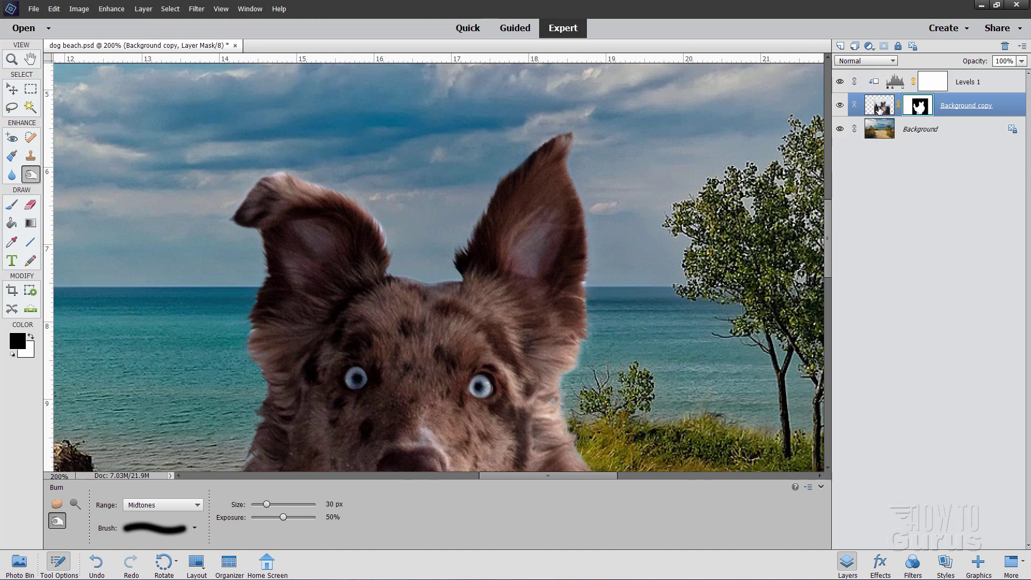
# Burn the light fringe on the dog's left ear, head top and right ear.
pyautogui.click(880, 107)
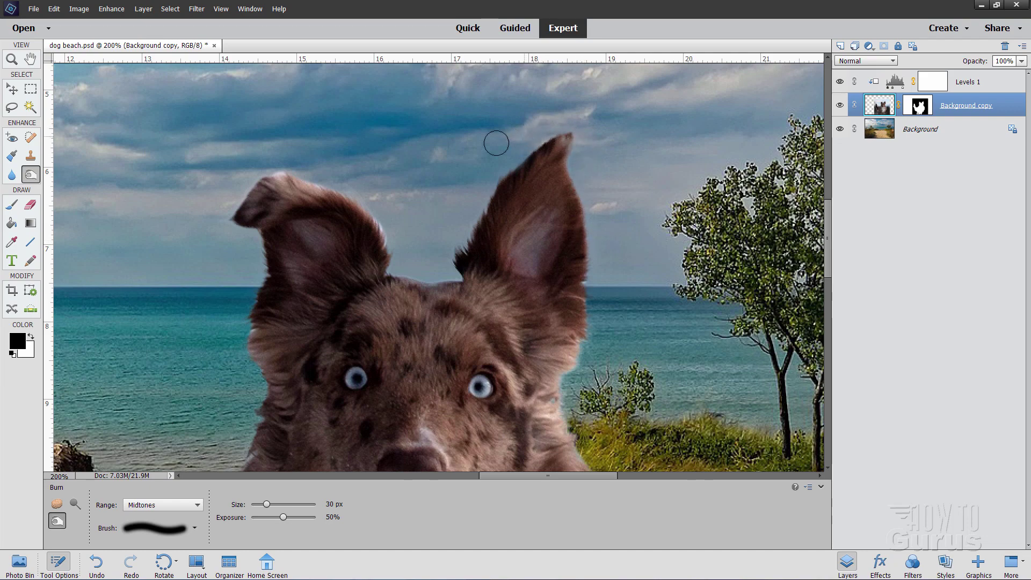
pyautogui.moveTo(286, 167)
pyautogui.mouseDown()
pyautogui.moveTo(272, 166)
pyautogui.moveTo(331, 177)
pyautogui.moveTo(384, 208)
pyautogui.moveTo(394, 258)
pyautogui.moveTo(387, 219)
pyautogui.moveTo(328, 166)
pyautogui.moveTo(338, 179)
pyautogui.moveTo(290, 156)
pyautogui.moveTo(237, 182)
pyautogui.moveTo(233, 195)
pyautogui.moveTo(288, 157)
pyautogui.moveTo(322, 180)
pyautogui.mouseUp()
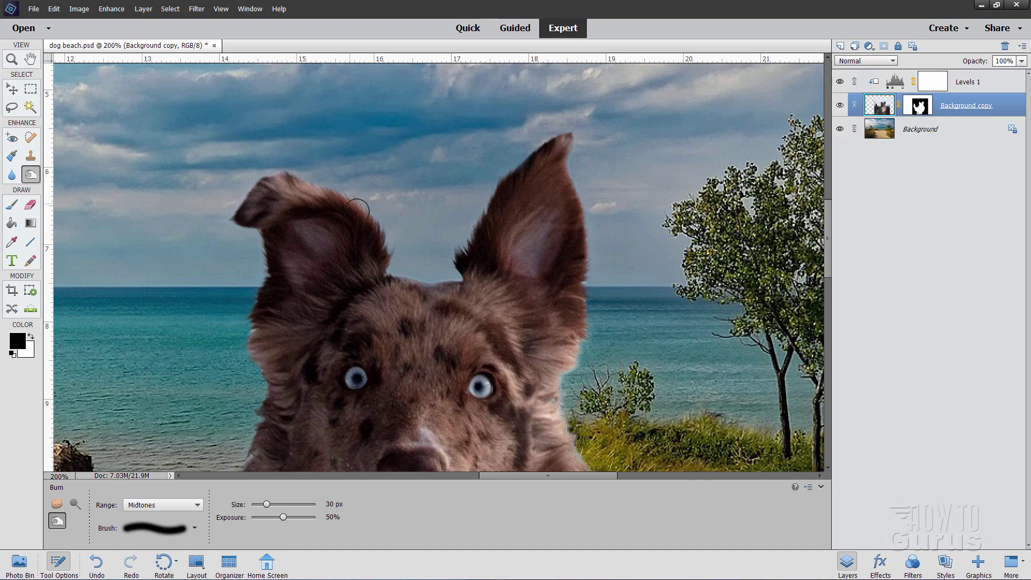
pyautogui.moveTo(248, 327)
pyautogui.mouseDown()
pyautogui.moveTo(254, 384)
pyautogui.moveTo(246, 311)
pyautogui.mouseUp()
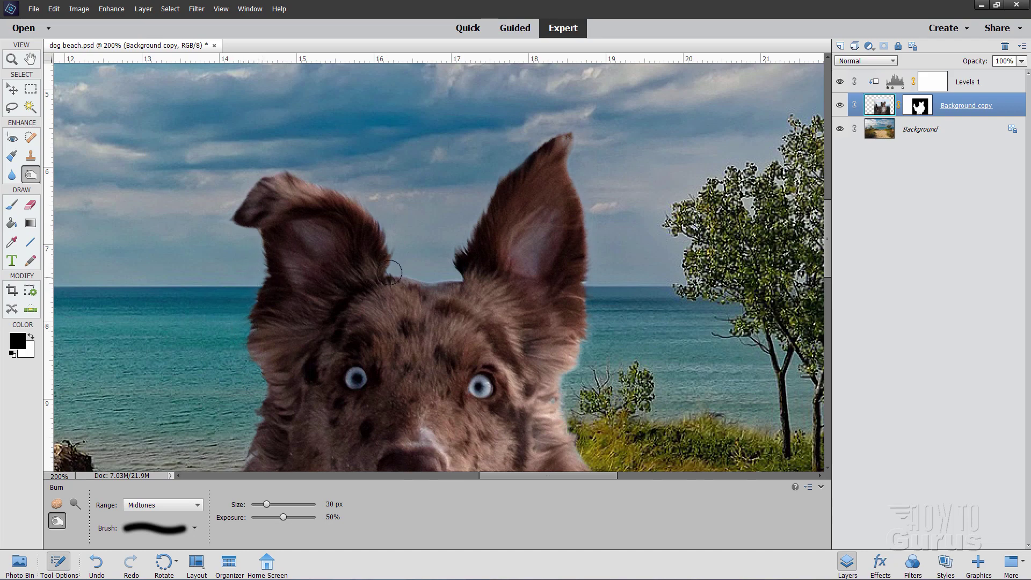
pyautogui.moveTo(390, 273); pyautogui.dragTo(450, 264)
pyautogui.moveTo(501, 173)
pyautogui.mouseDown()
pyautogui.moveTo(555, 133)
pyautogui.moveTo(571, 137)
pyautogui.moveTo(595, 245)
pyautogui.moveTo(596, 326)
pyautogui.moveTo(583, 353)
pyautogui.moveTo(600, 277)
pyautogui.mouseUp()
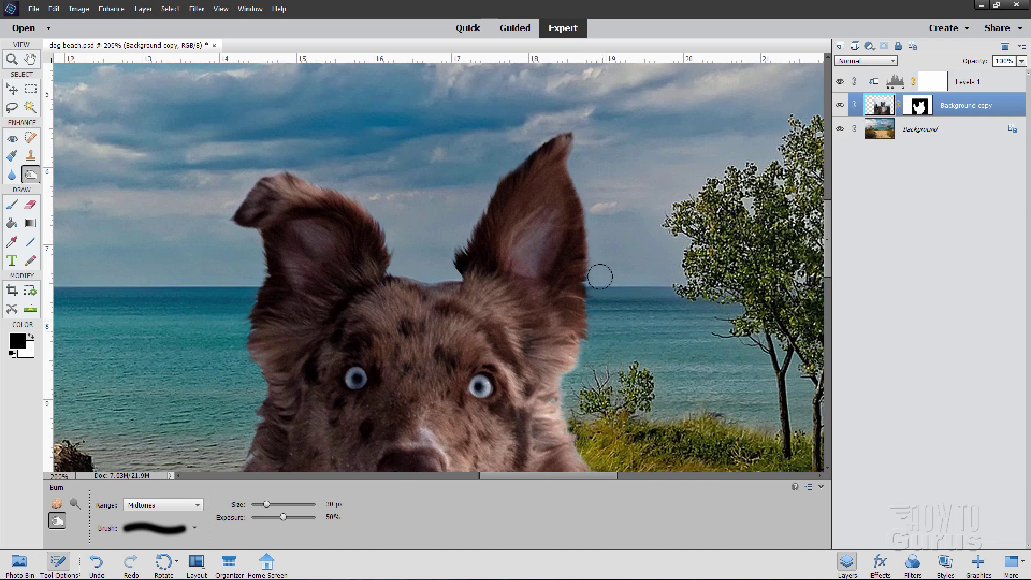
# Burn the light fur edge along the dog's neck on its pixel layer.
pyautogui.click(920, 110)
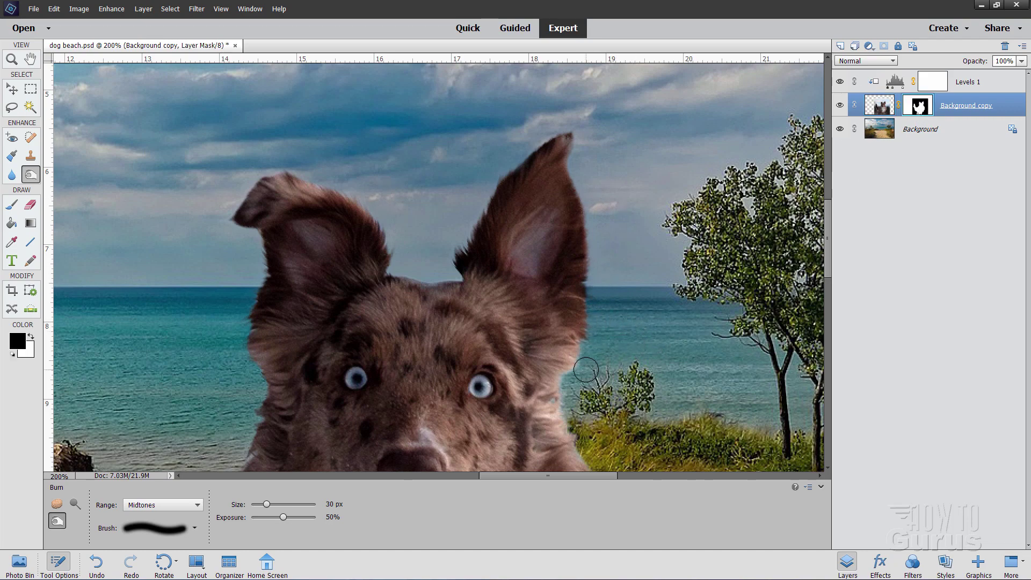
pyautogui.moveTo(587, 370)
pyautogui.mouseDown()
pyautogui.moveTo(570, 352)
pyautogui.moveTo(577, 386)
pyautogui.moveTo(558, 382)
pyautogui.moveTo(570, 342)
pyautogui.moveTo(580, 340)
pyautogui.moveTo(561, 378)
pyautogui.moveTo(582, 429)
pyautogui.moveTo(572, 439)
pyautogui.moveTo(564, 399)
pyautogui.mouseUp()
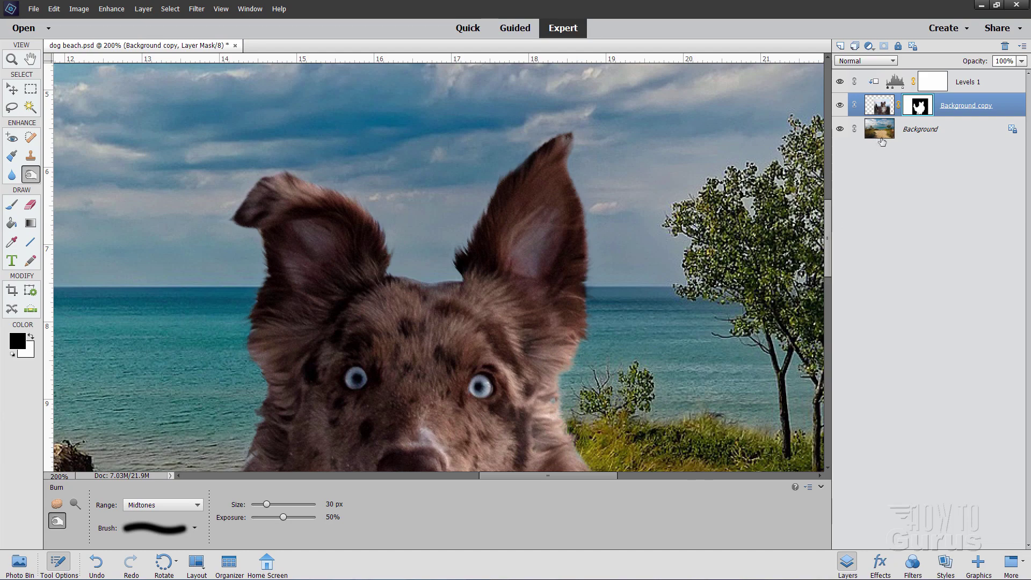
pyautogui.click(881, 108)
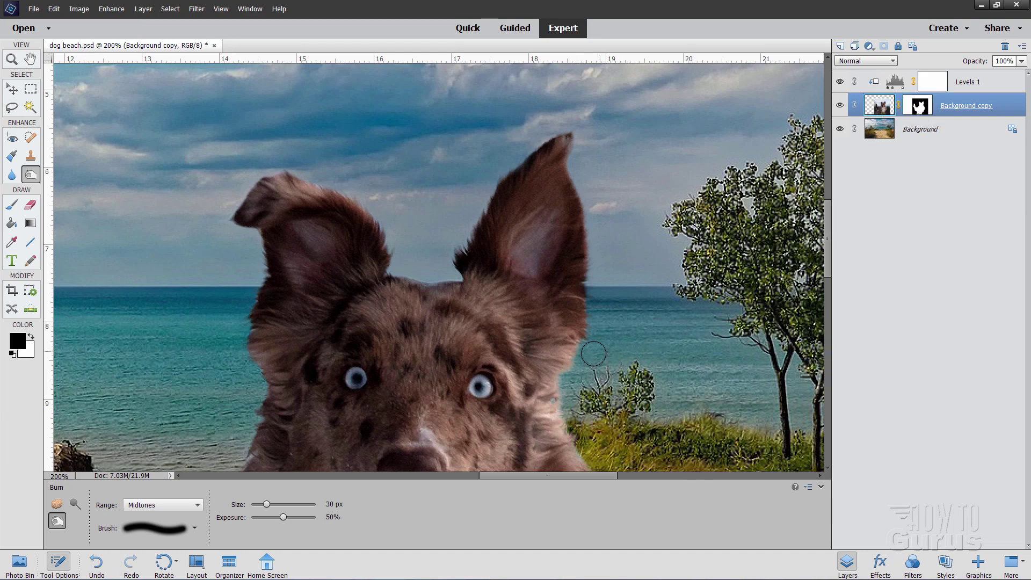
pyautogui.moveTo(575, 376)
pyautogui.mouseDown()
pyautogui.moveTo(579, 438)
pyautogui.moveTo(567, 389)
pyautogui.mouseUp()
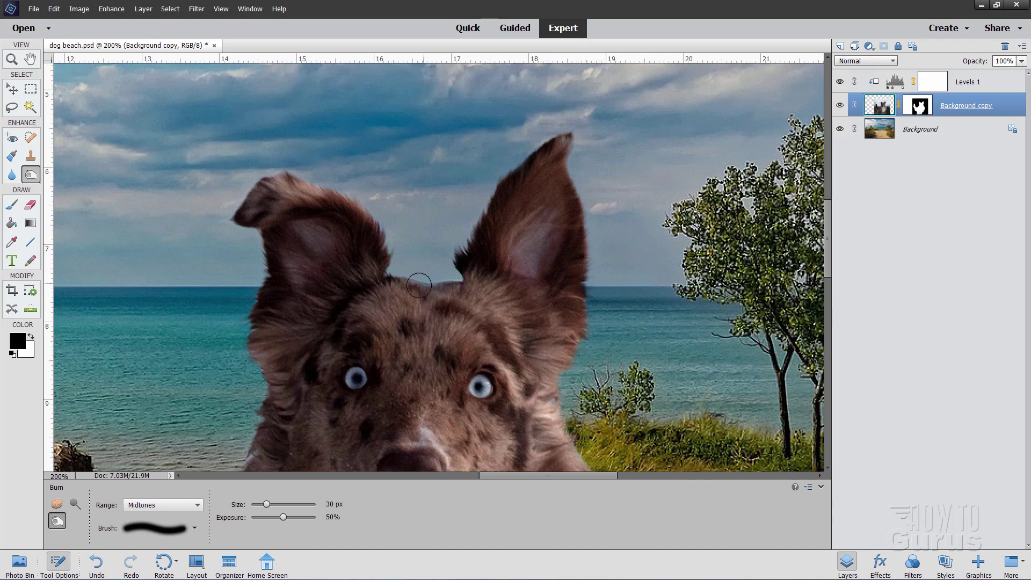
pyautogui.scroll(-1, 413, 288)
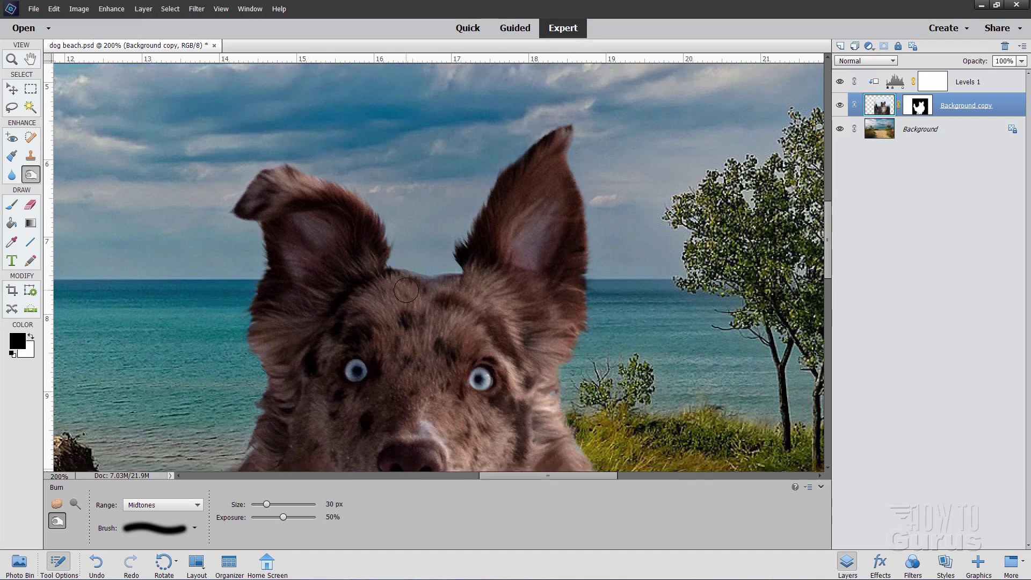
# Zoom out to 60% and raise the Levels 1 black input from 6 to 13.
pyautogui.click(11, 61)
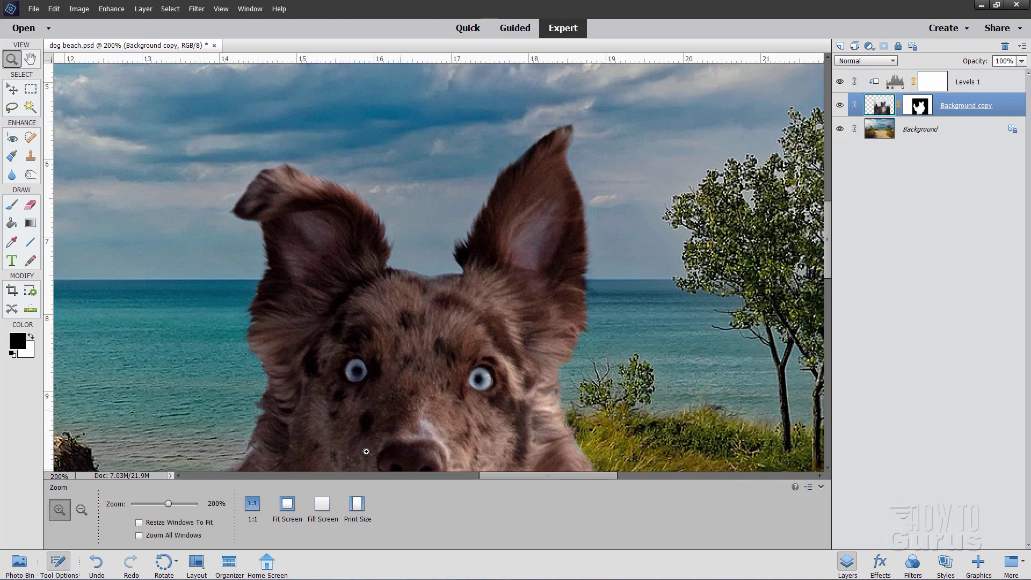
pyautogui.click(287, 504)
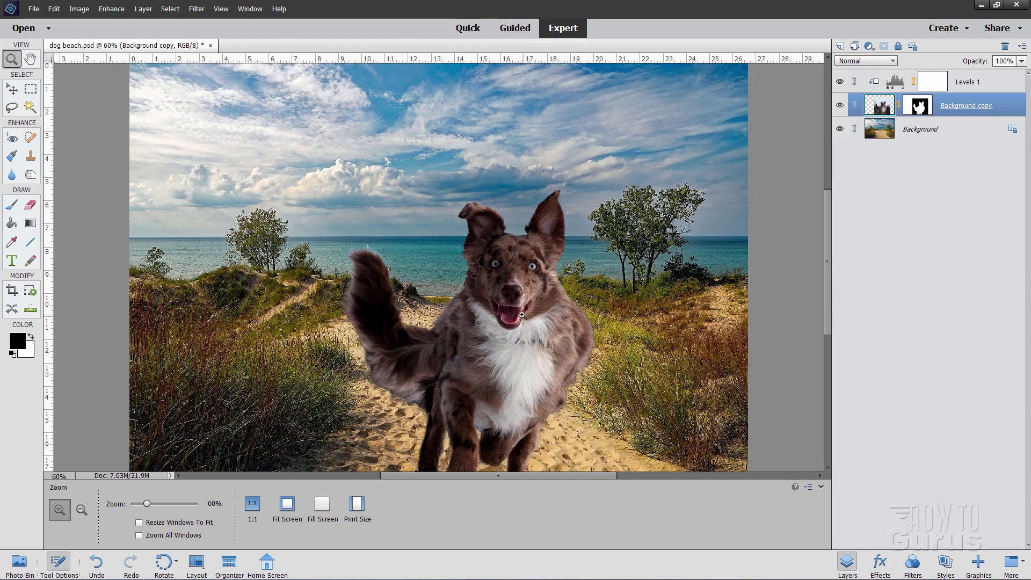
pyautogui.click(900, 89)
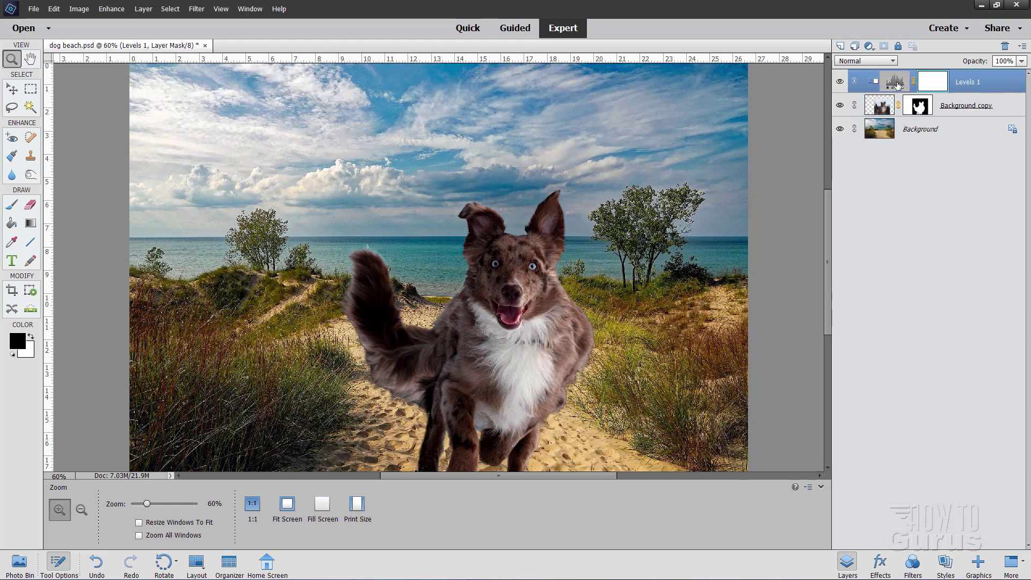
pyautogui.doubleClick(898, 85)
pyautogui.moveTo(785, 221); pyautogui.dragTo(713, 218)
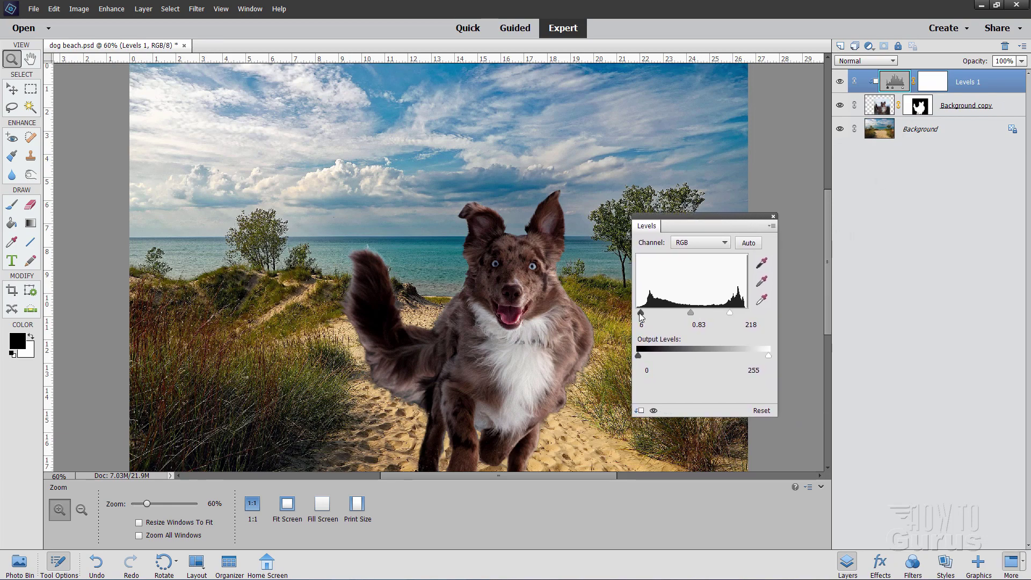
pyautogui.moveTo(639, 314); pyautogui.dragTo(642, 313)
pyautogui.moveTo(644, 315); pyautogui.dragTo(643, 316)
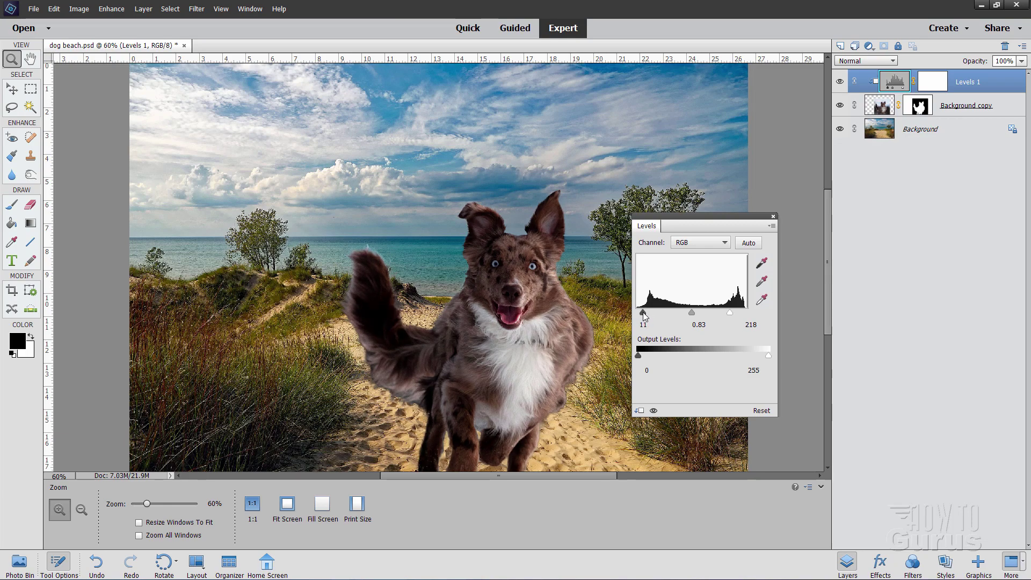
pyautogui.click(774, 217)
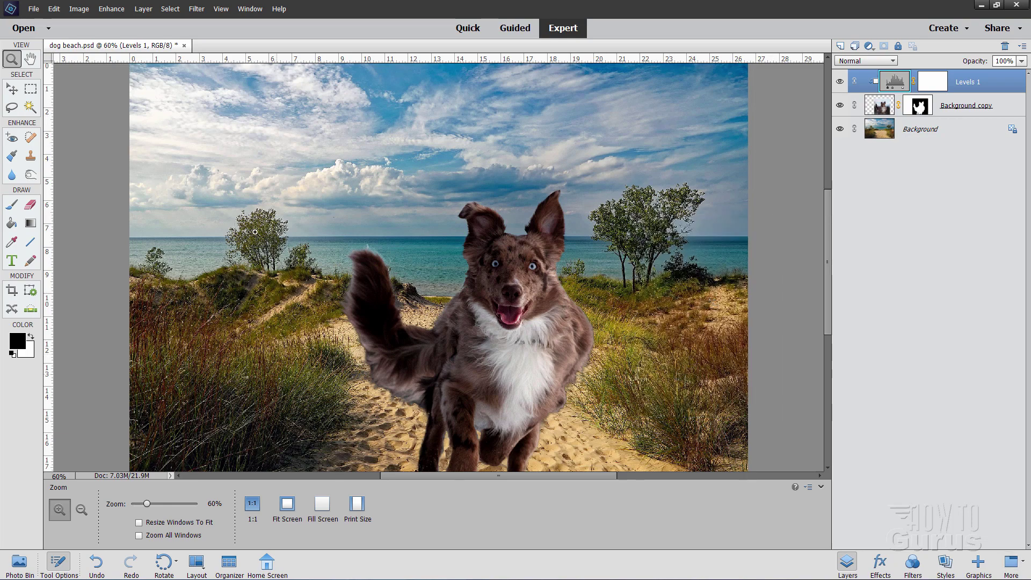
# Add a Levels 2 adjustment layer clipped to the beach Background.
pyautogui.click(954, 135)
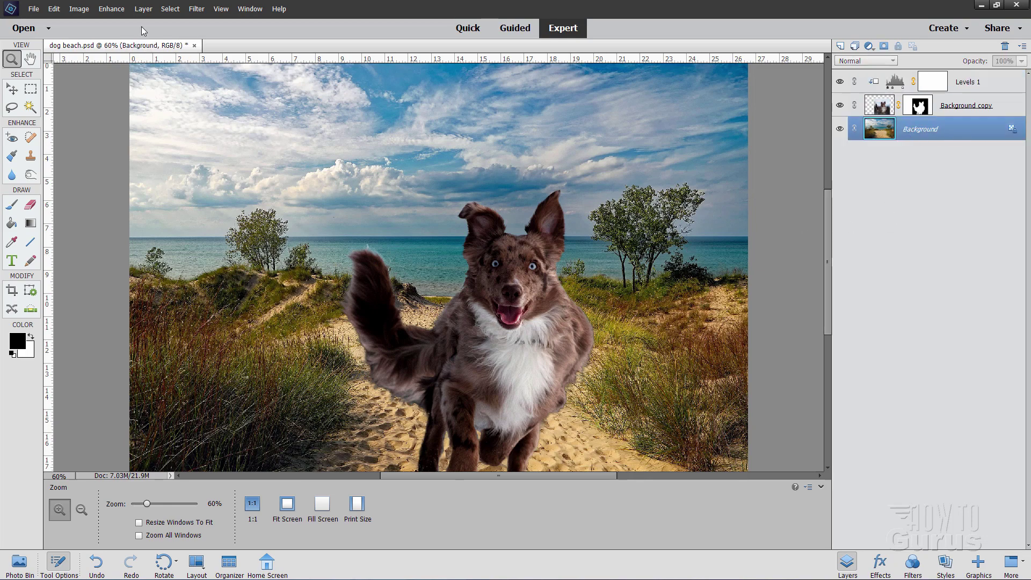
pyautogui.click(143, 9)
pyautogui.moveTo(177, 93)
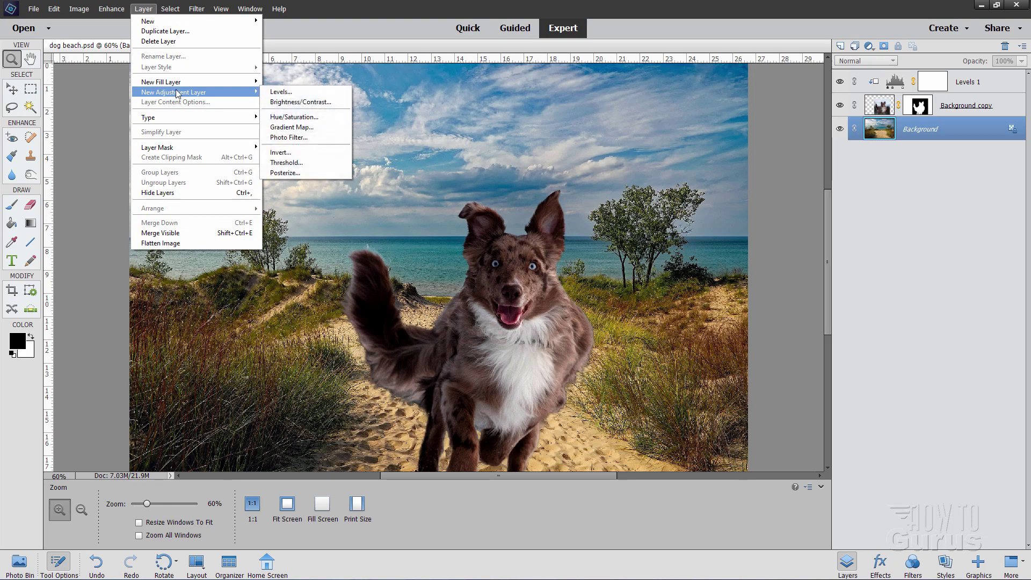
pyautogui.click(280, 92)
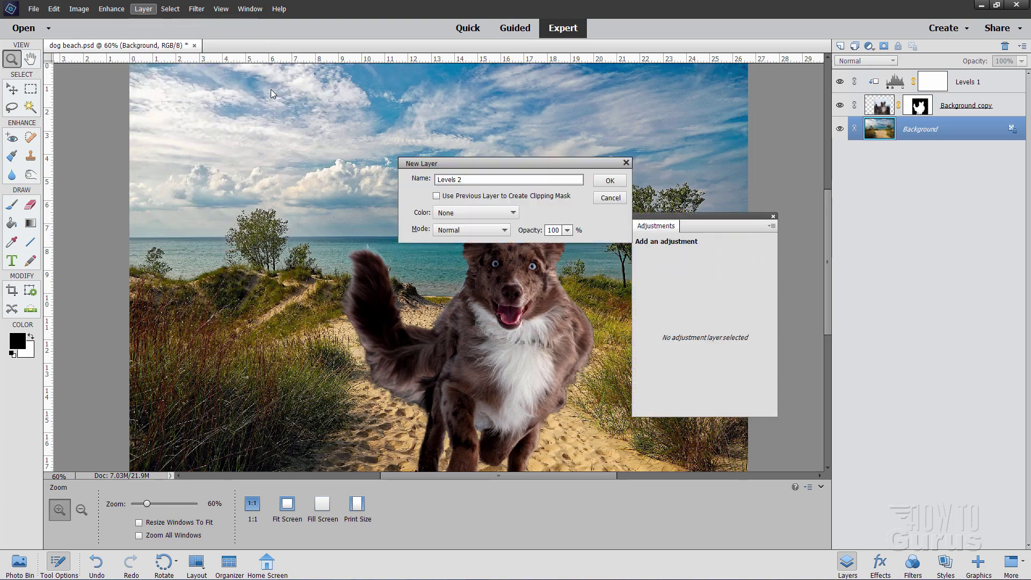
pyautogui.click(437, 196)
pyautogui.click(608, 181)
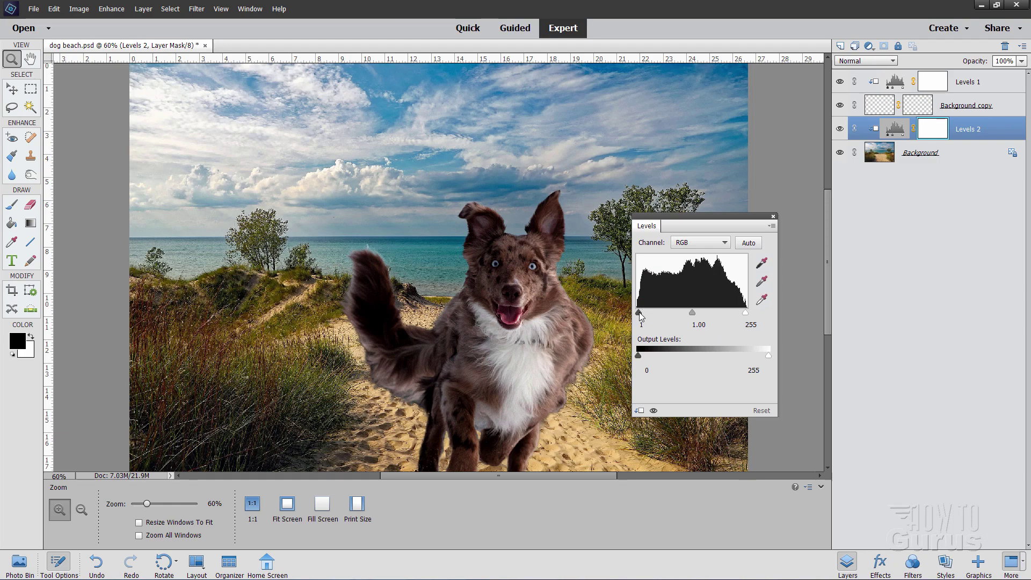
# Set the Levels 2 black input to 13 and white input to 244.
pyautogui.moveTo(640, 313); pyautogui.dragTo(644, 314)
pyautogui.moveTo(745, 314); pyautogui.dragTo(744, 316)
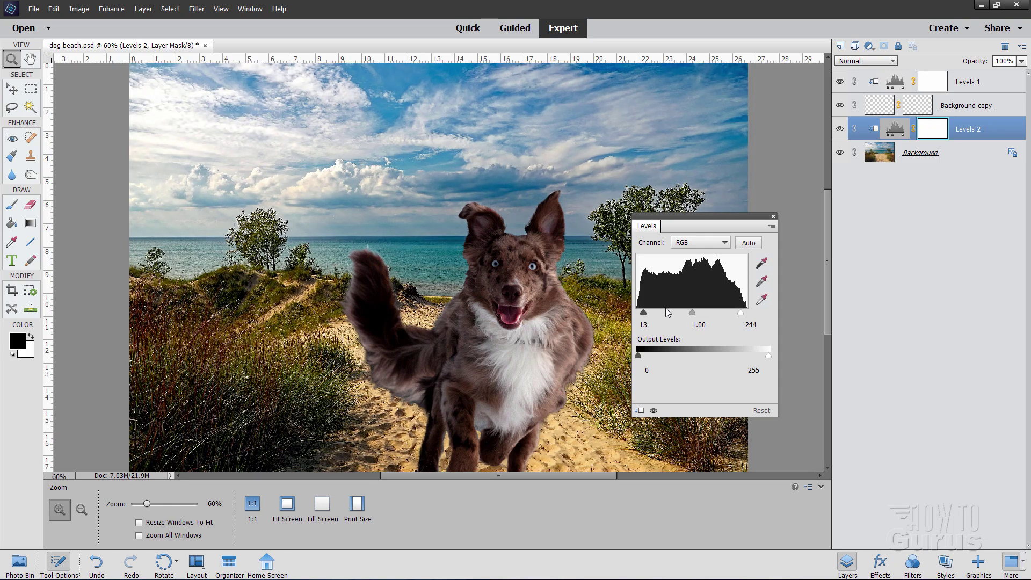
pyautogui.click(774, 218)
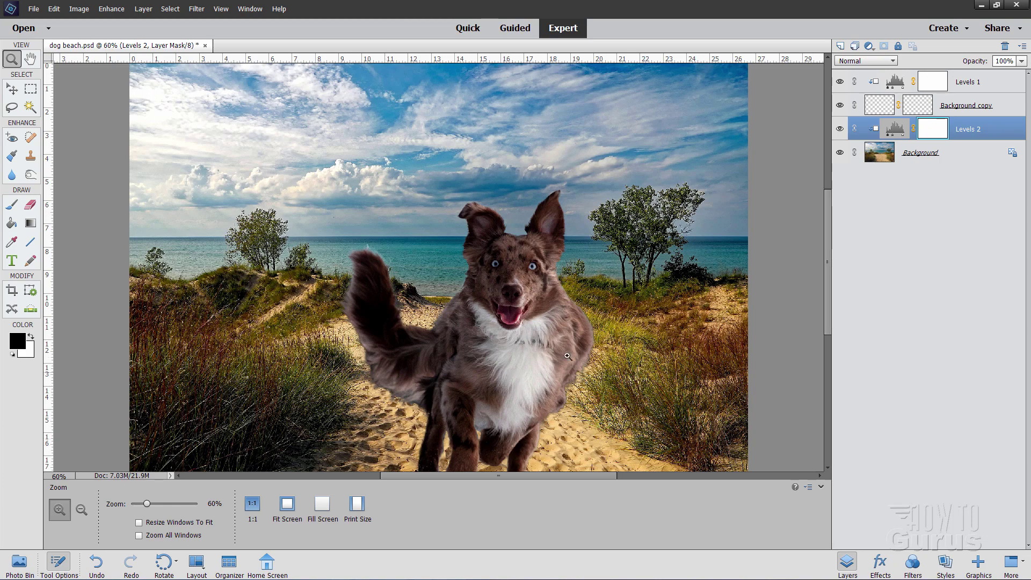
# Save the composite as dog beach.psd, replacing the existing file.
pyautogui.click(873, 108)
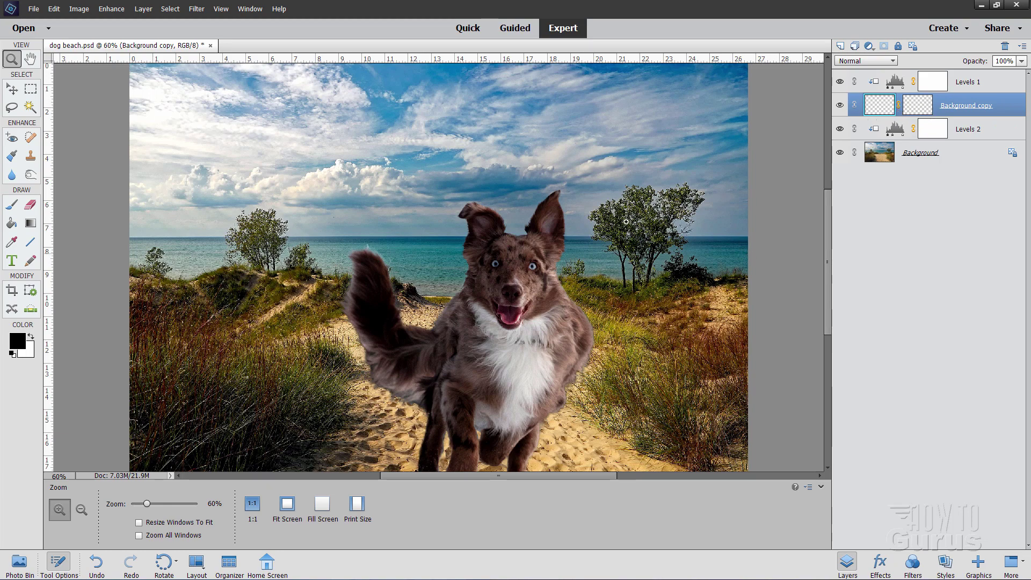
pyautogui.click(33, 8)
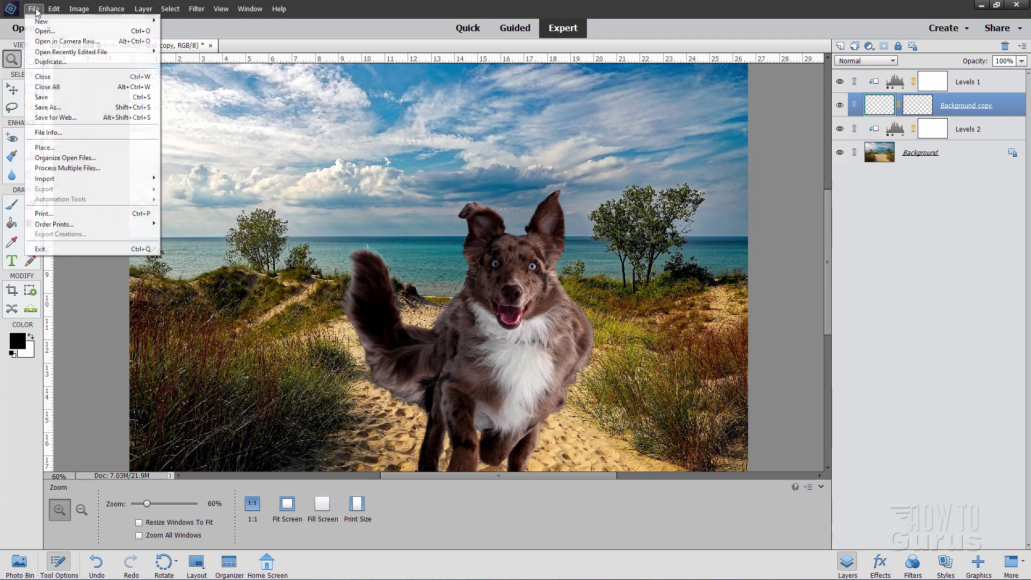
pyautogui.press('Escape')
pyautogui.hotkey('ctrl', 'shift', 's')
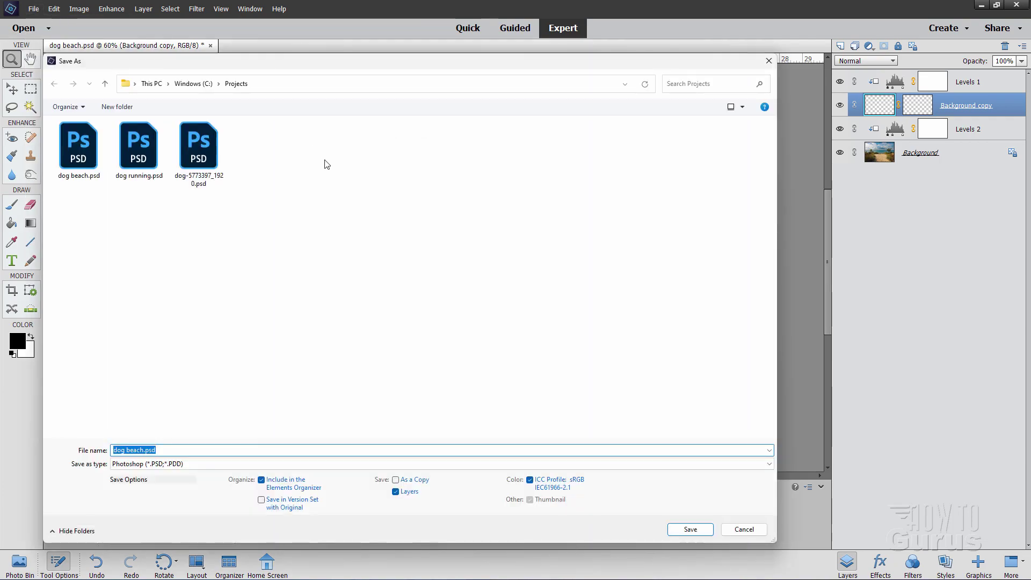
pyautogui.click(689, 531)
pyautogui.click(534, 295)
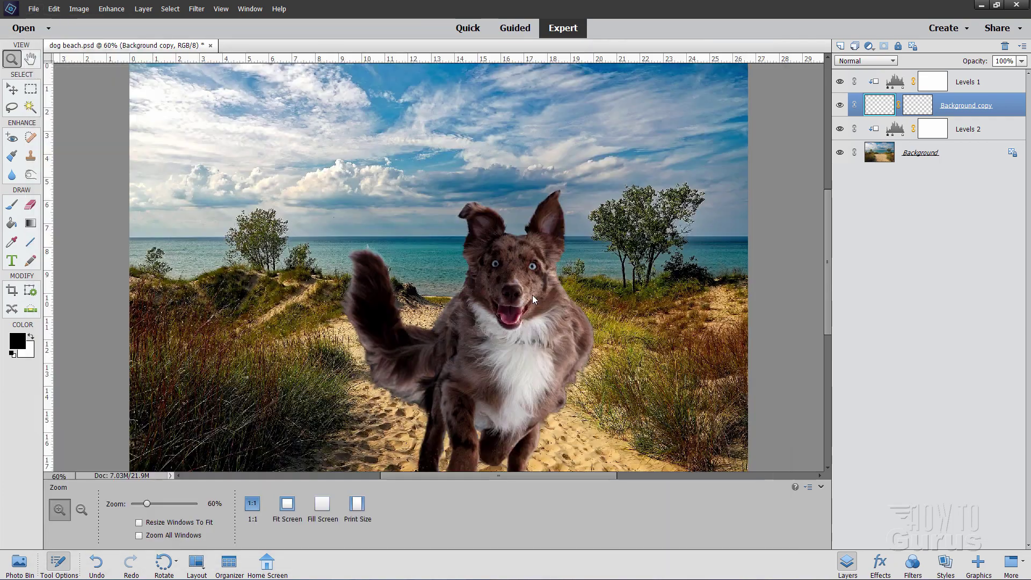
# Save the document again with Ctrl+S and close dog beach.psd.
pyautogui.click(12, 89)
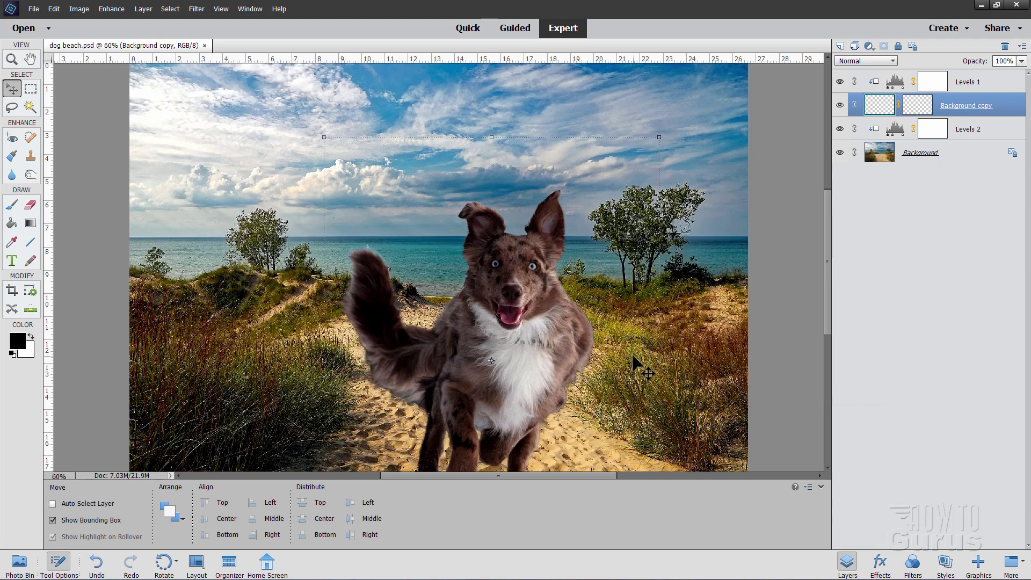
pyautogui.hotkey('ctrl', 's')
pyautogui.click(33, 9)
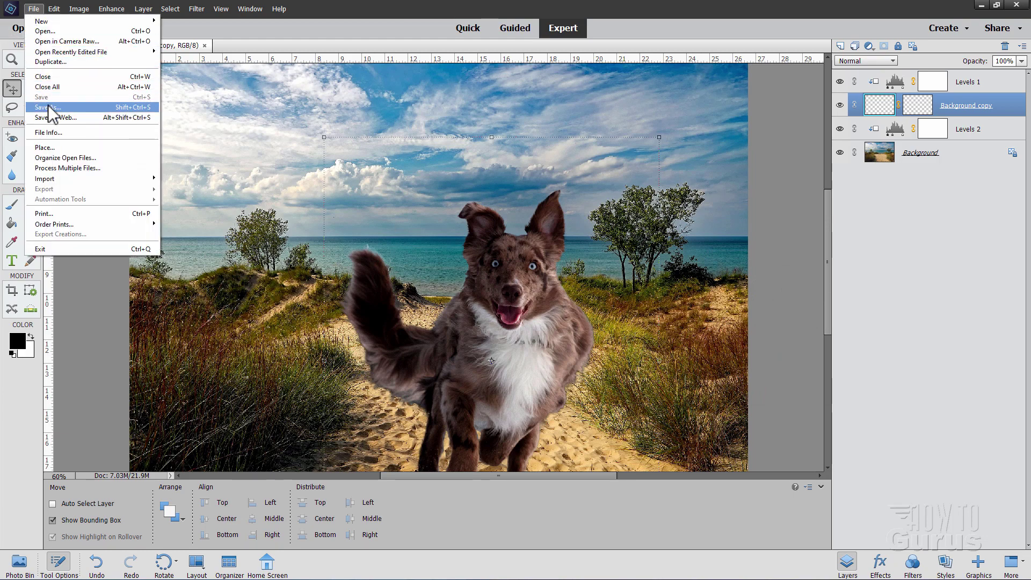
pyautogui.click(604, 276)
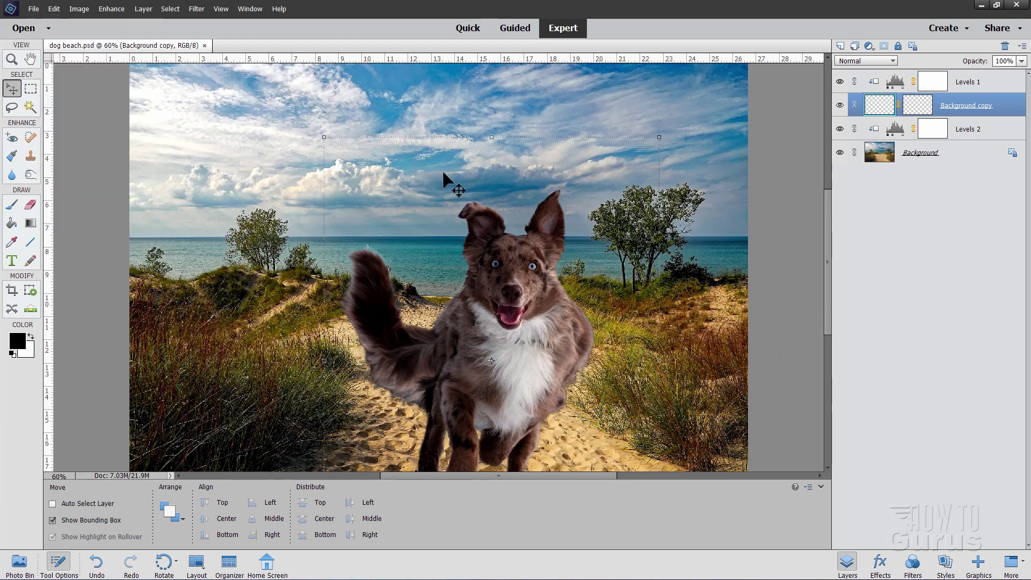
pyautogui.click(204, 45)
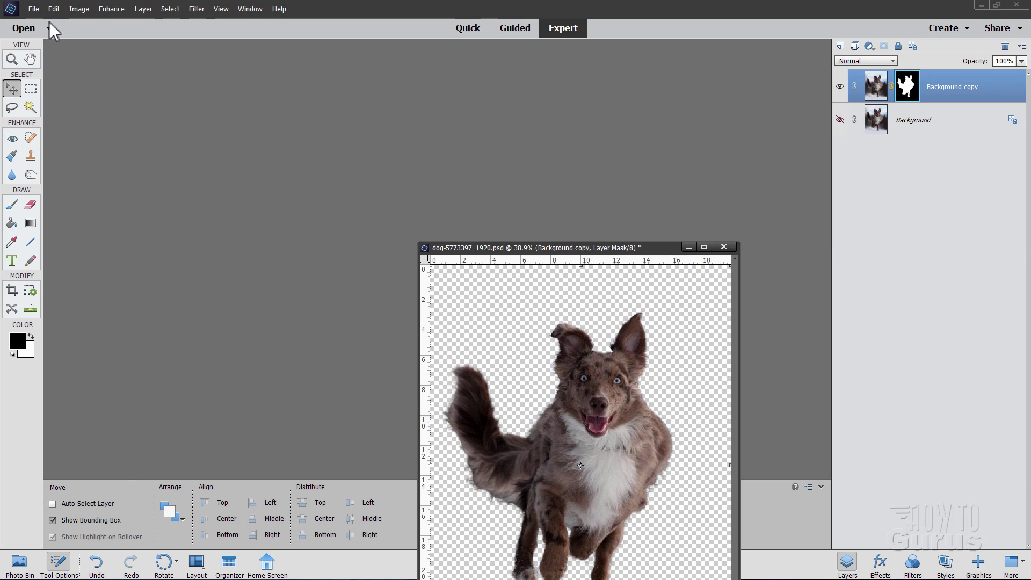
# Reopen dog beach.psd from recent files, dock it as a tab, minimize the dog window.
pyautogui.click(34, 8)
pyautogui.moveTo(132, 60)
pyautogui.click(171, 53)
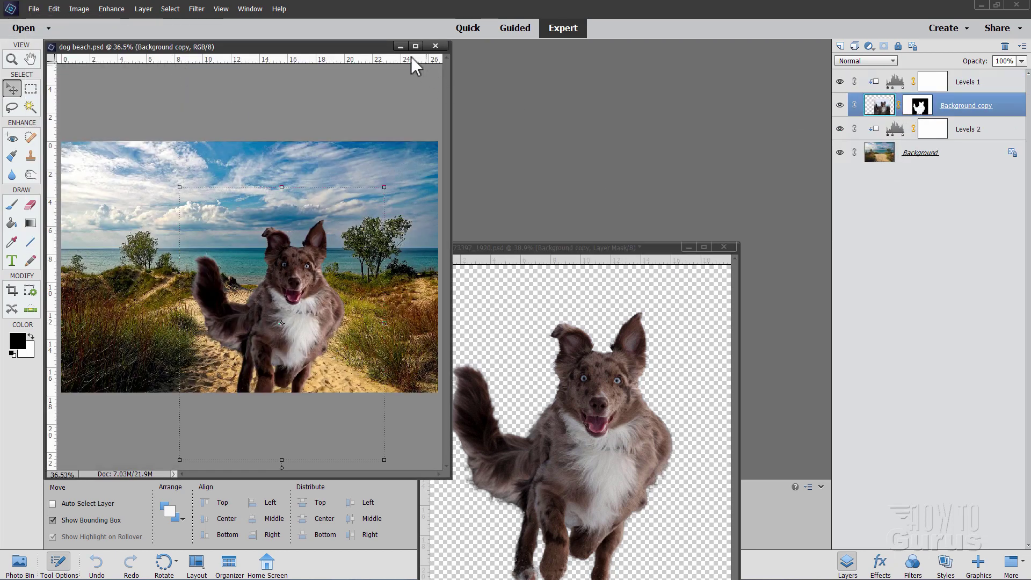
pyautogui.moveTo(329, 48); pyautogui.dragTo(470, 43)
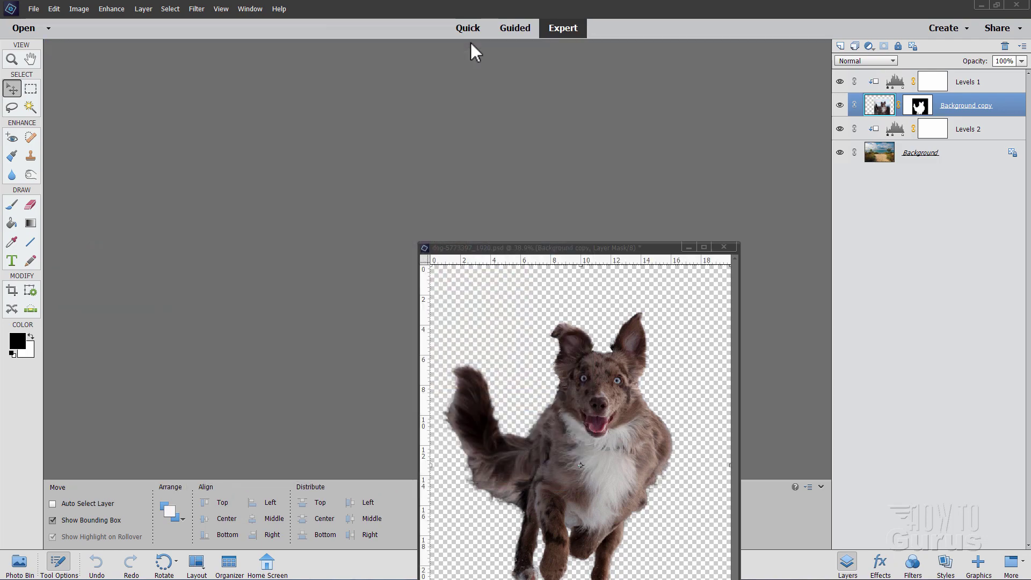
pyautogui.click(690, 247)
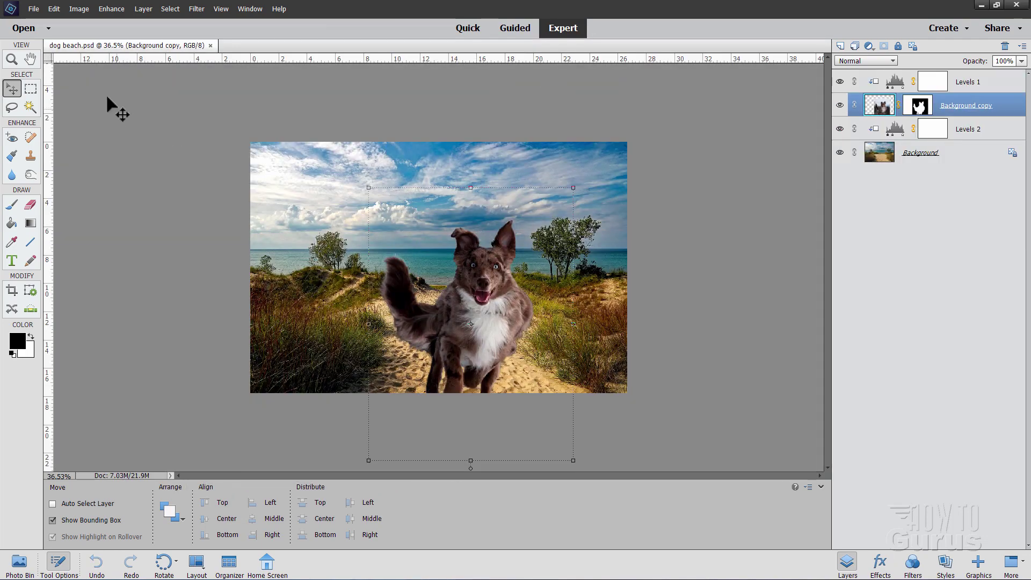
# Zoom in on the dog, then fit the whole image on screen.
pyautogui.press('z')
pyautogui.click(444, 253)
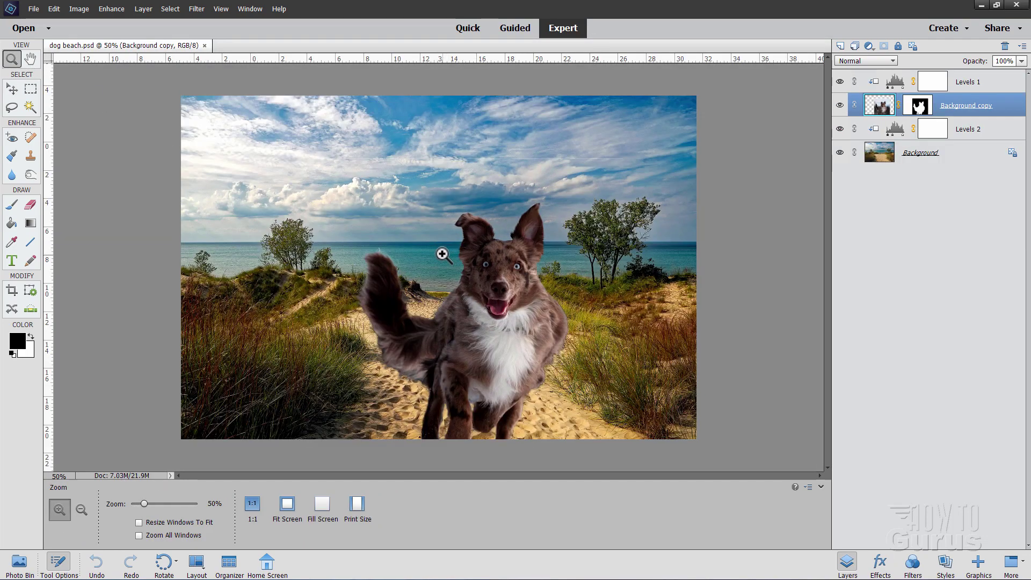
pyautogui.click(452, 256)
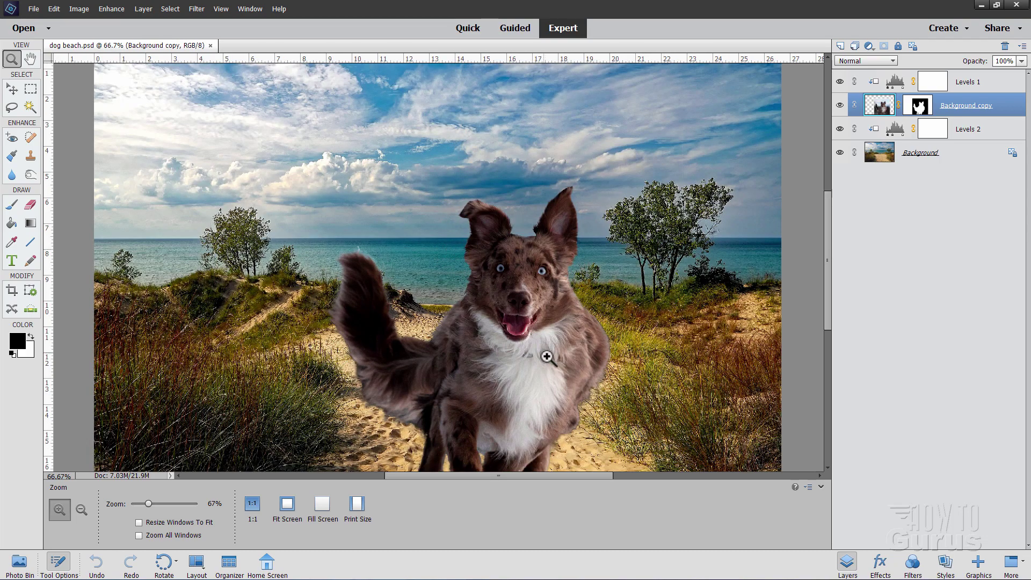
pyautogui.moveTo(827, 253); pyautogui.dragTo(823, 282)
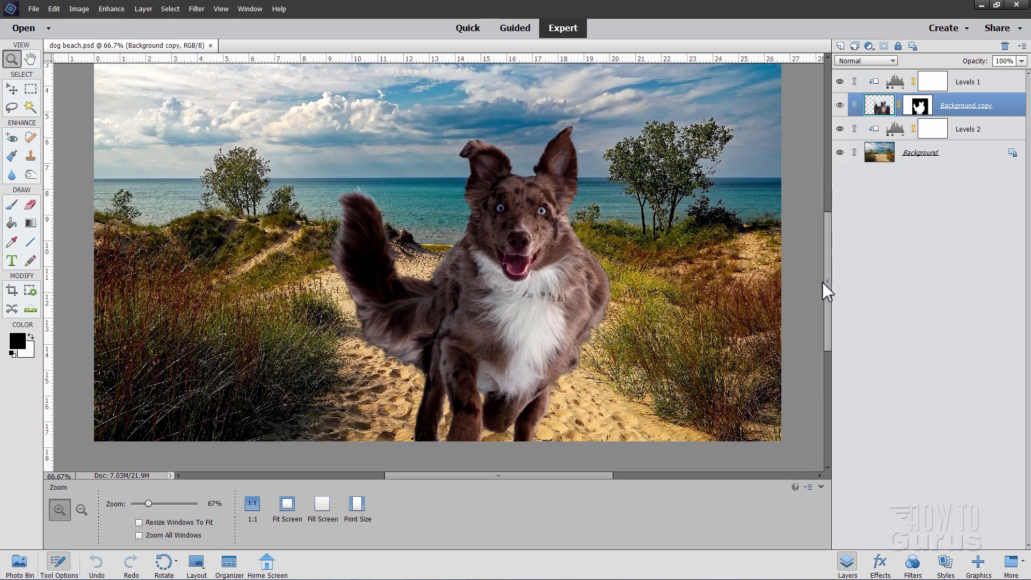
pyautogui.hotkey('ctrl', '0')
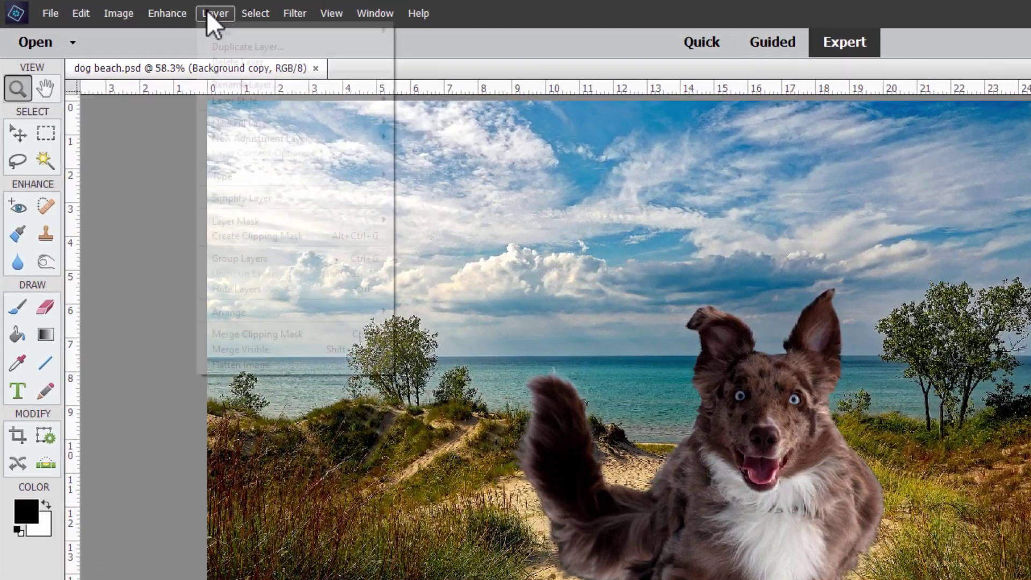
# Add a clipped Photo Filter layer using Warming Filter (85) at 25% density.
pyautogui.click(197, 13)
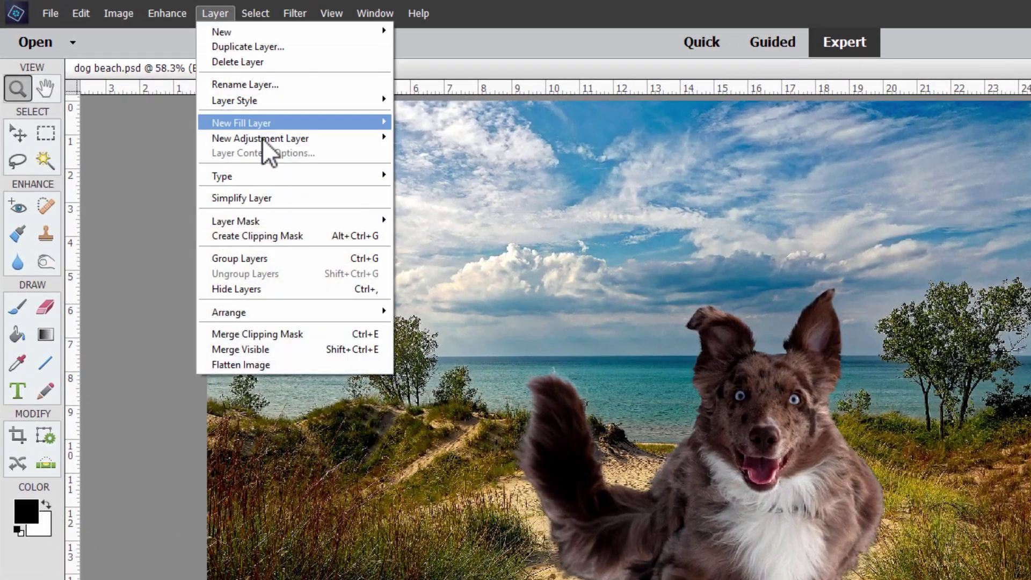
pyautogui.moveTo(244, 129)
pyautogui.click(424, 205)
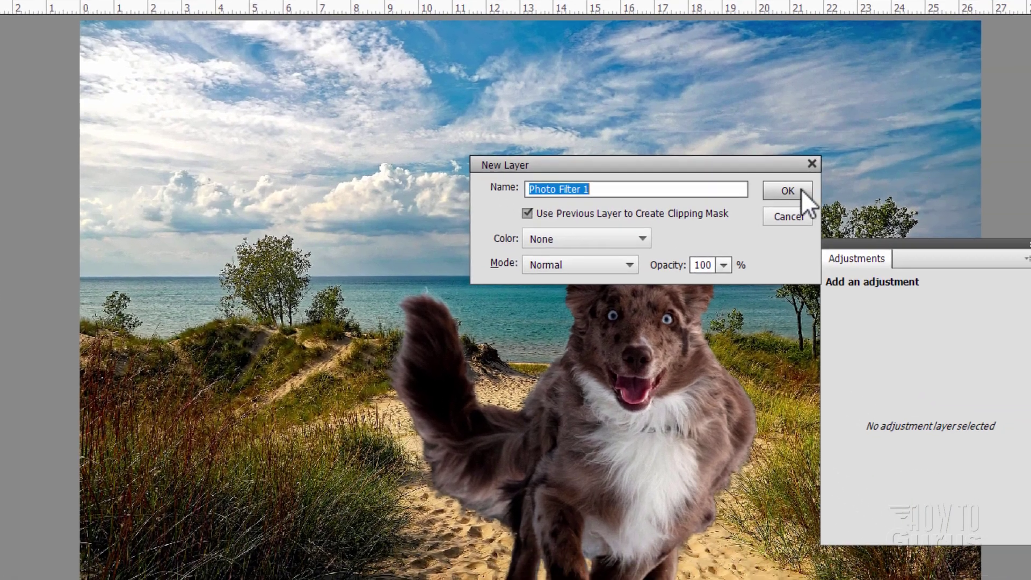
pyautogui.click(892, 251)
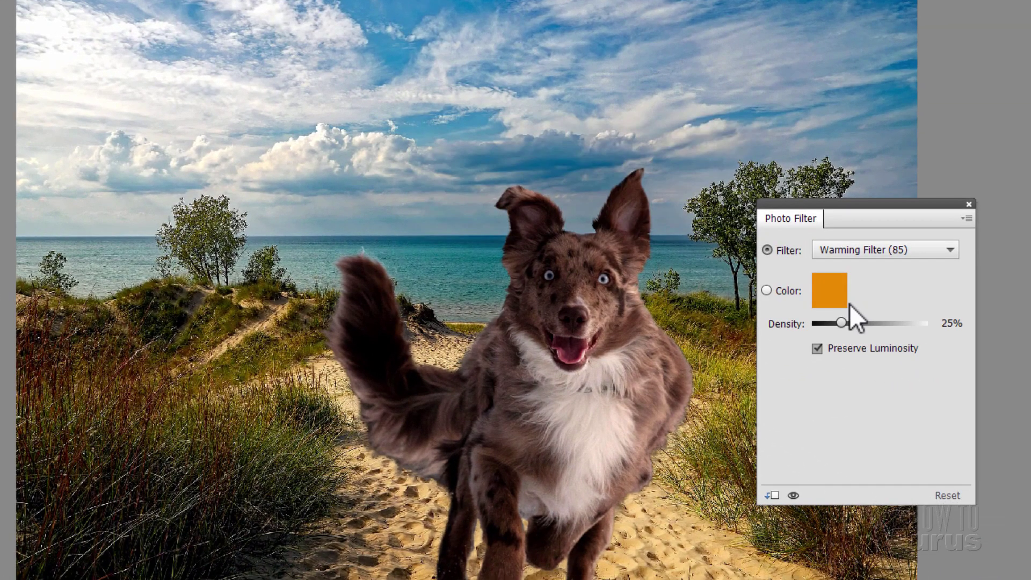
pyautogui.moveTo(855, 208); pyautogui.dragTo(902, 189)
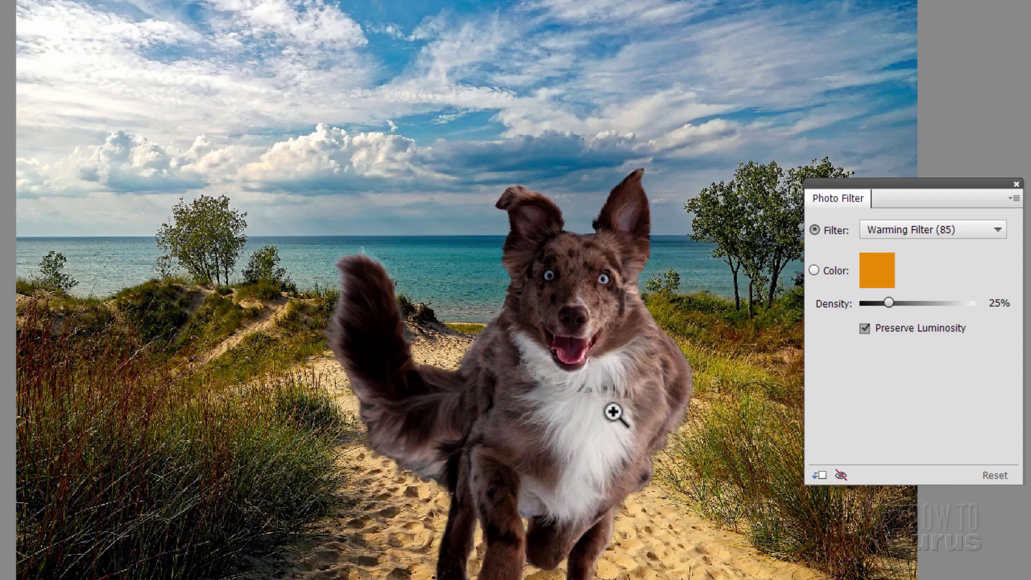
pyautogui.click(841, 475)
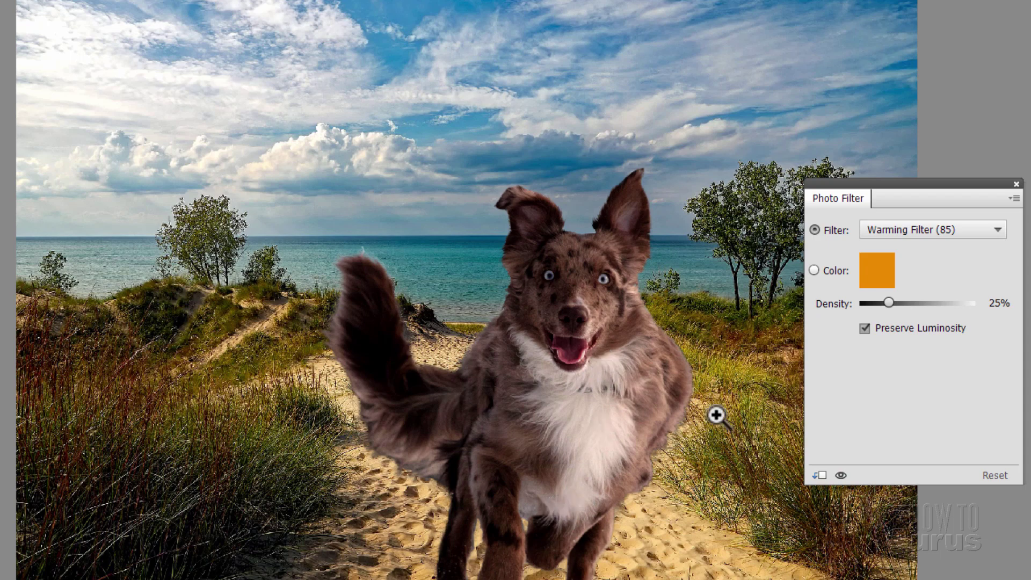
pyautogui.click(1017, 184)
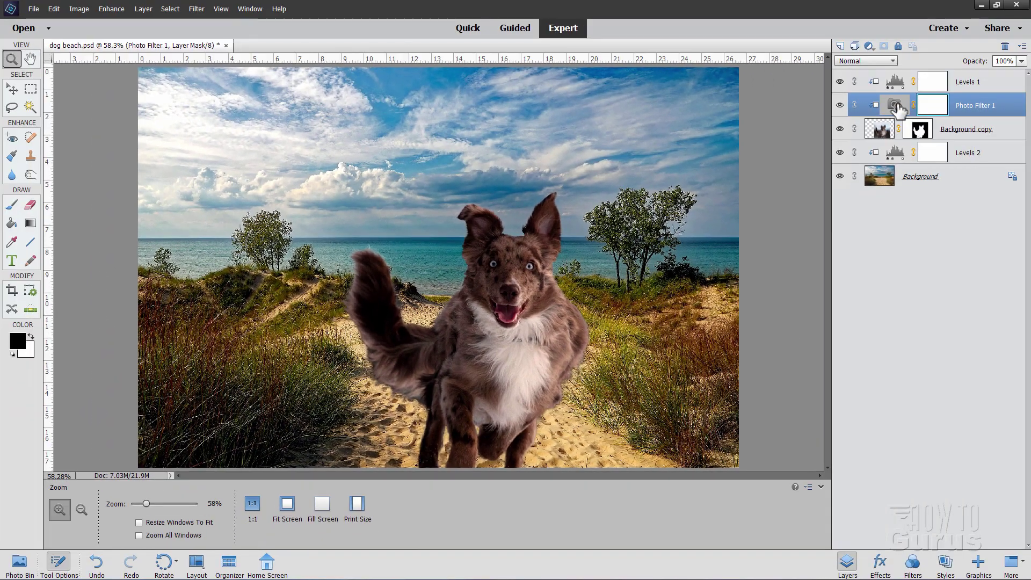
pyautogui.doubleClick(929, 101)
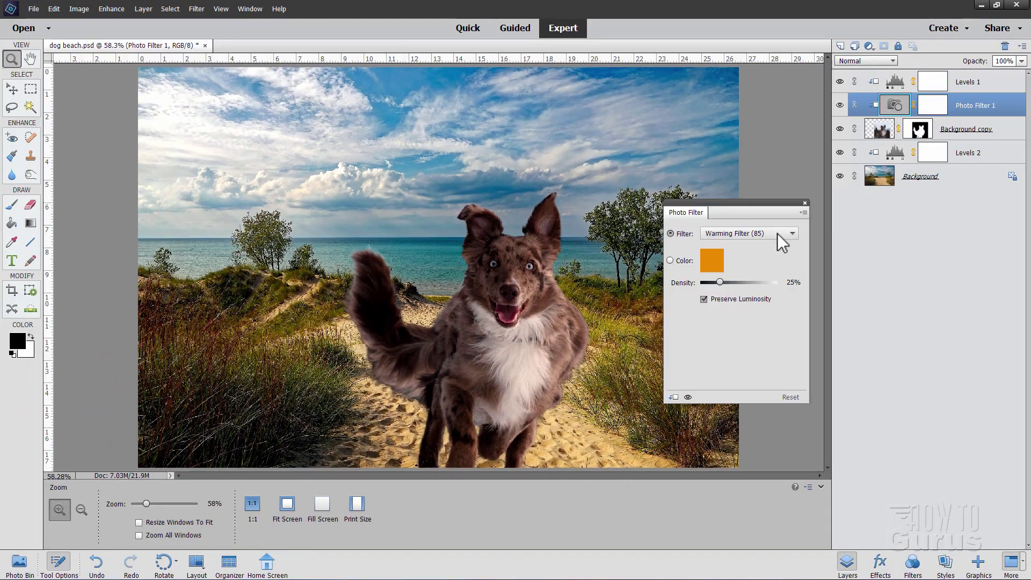
# Raise the density to 32%, compare Warming Filter (LBA) and (81), keep (85).
pyautogui.moveTo(720, 282)
pyautogui.mouseDown()
pyautogui.moveTo(734, 283)
pyautogui.moveTo(725, 282)
pyautogui.mouseUp()
pyautogui.click(753, 236)
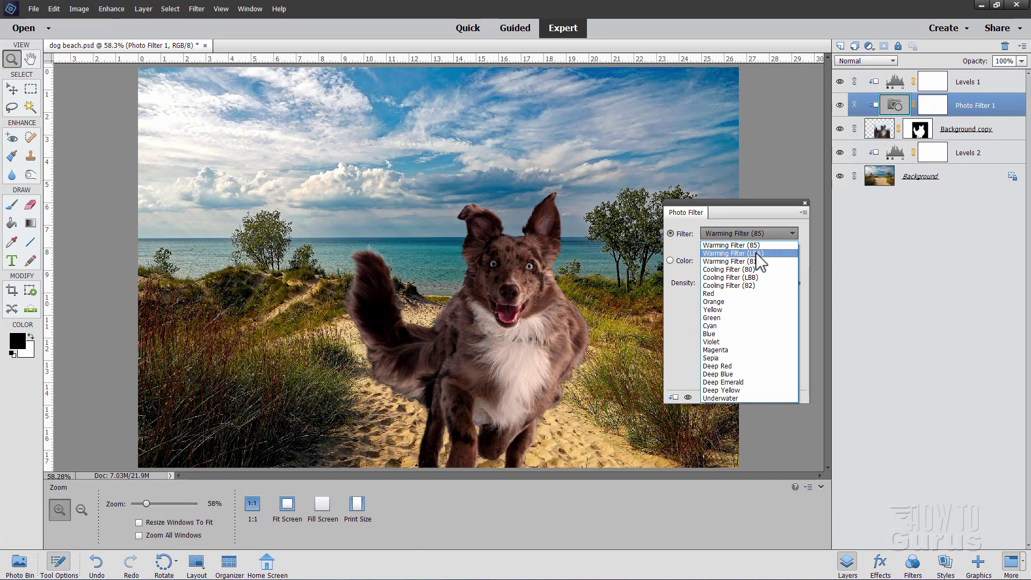
pyautogui.click(759, 253)
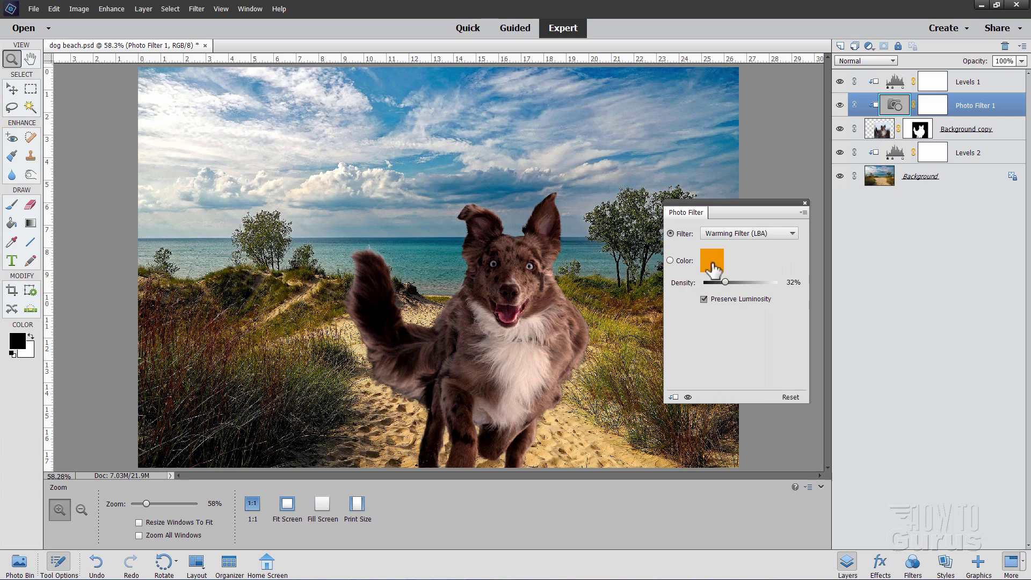
pyautogui.click(764, 233)
pyautogui.click(754, 261)
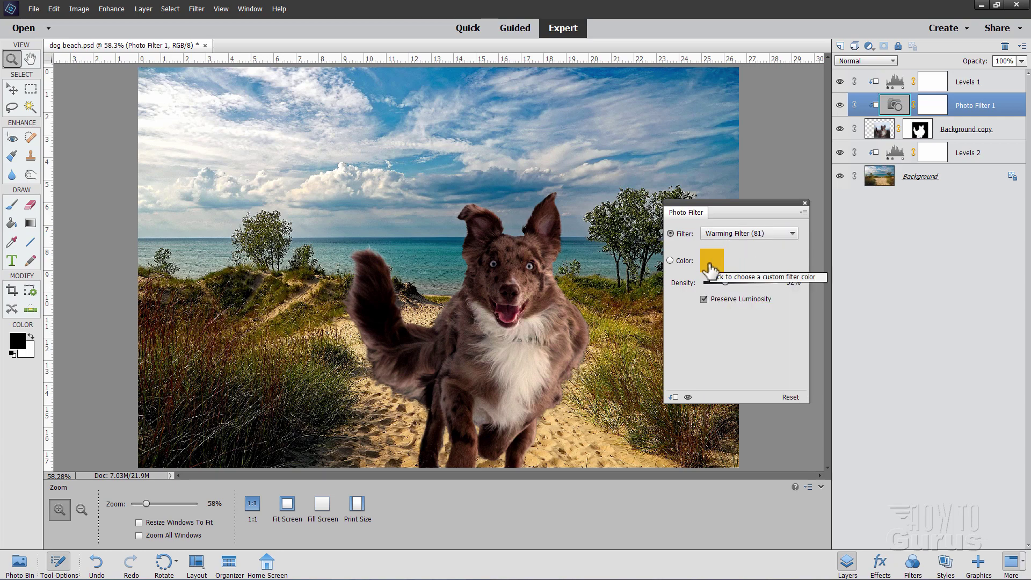
pyautogui.click(746, 232)
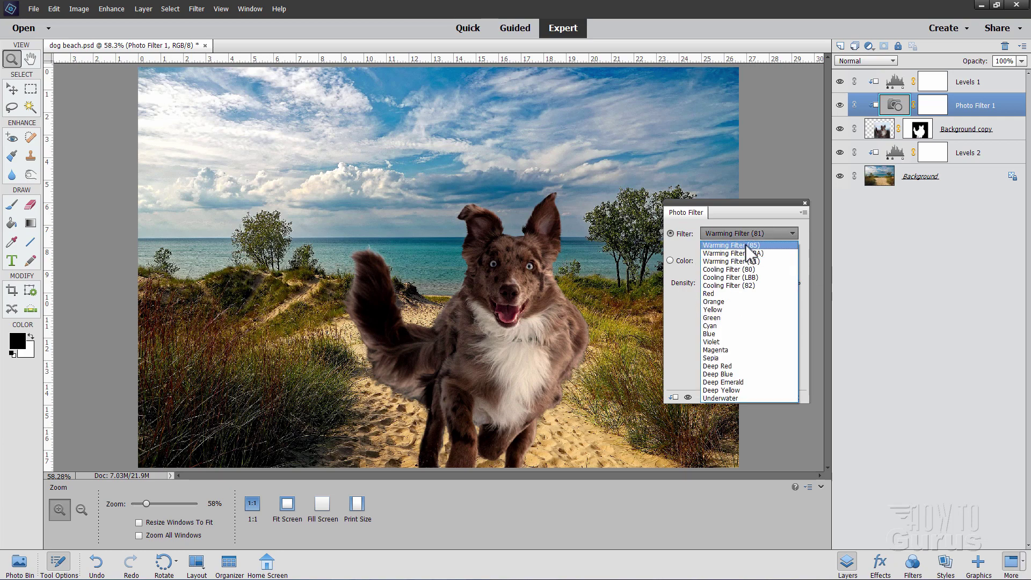
pyautogui.click(745, 242)
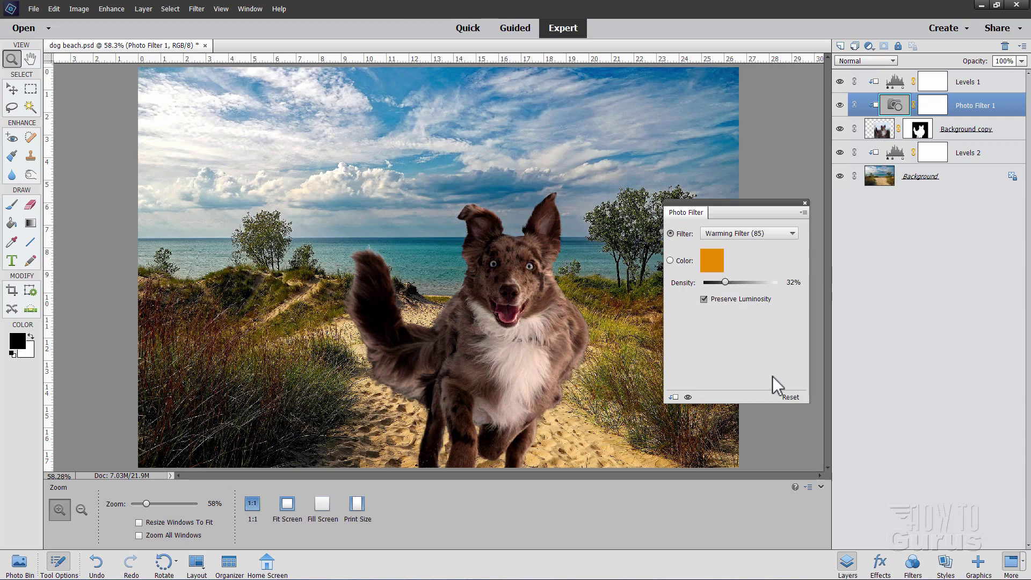
pyautogui.click(805, 202)
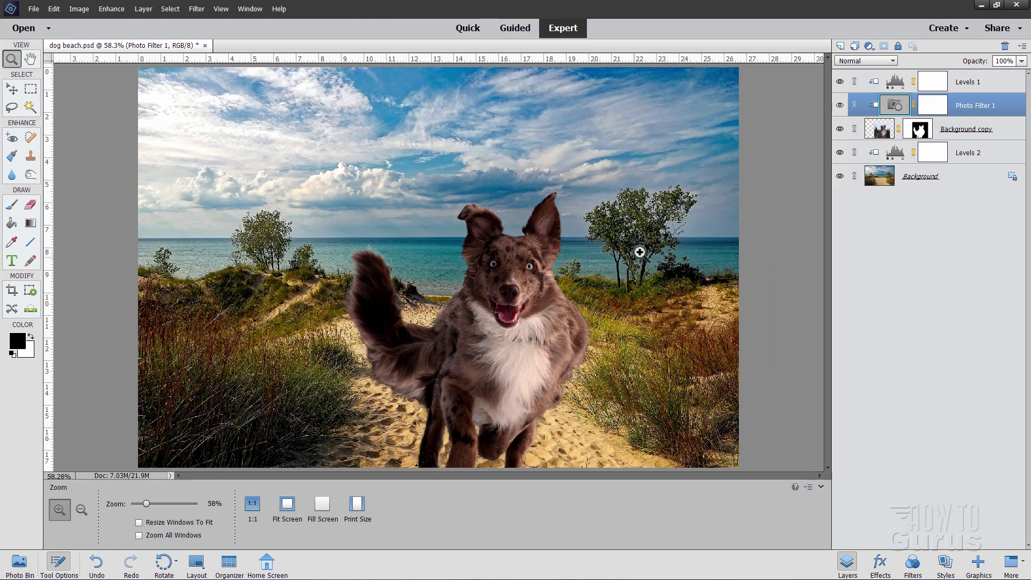